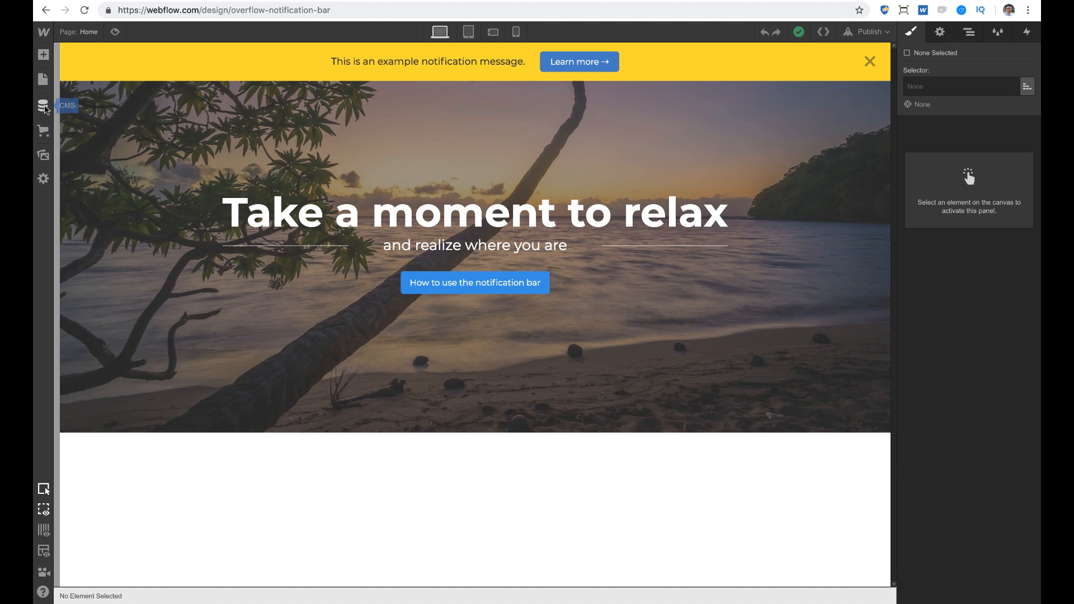
# Review the settings and fields of the Notification bars CMS collection, then close them
pyautogui.click(43, 106)
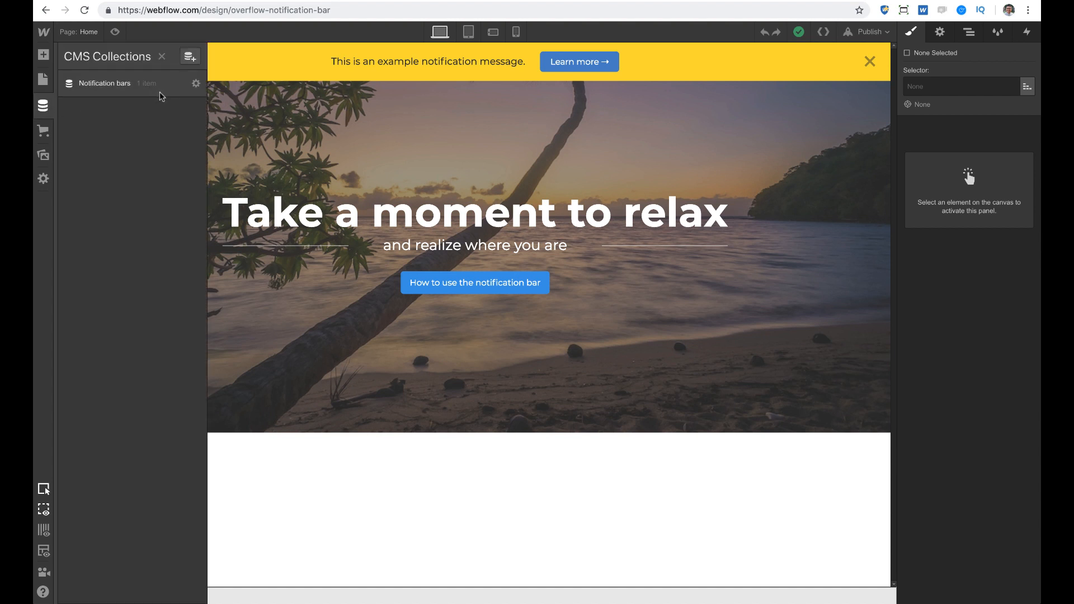
pyautogui.click(196, 84)
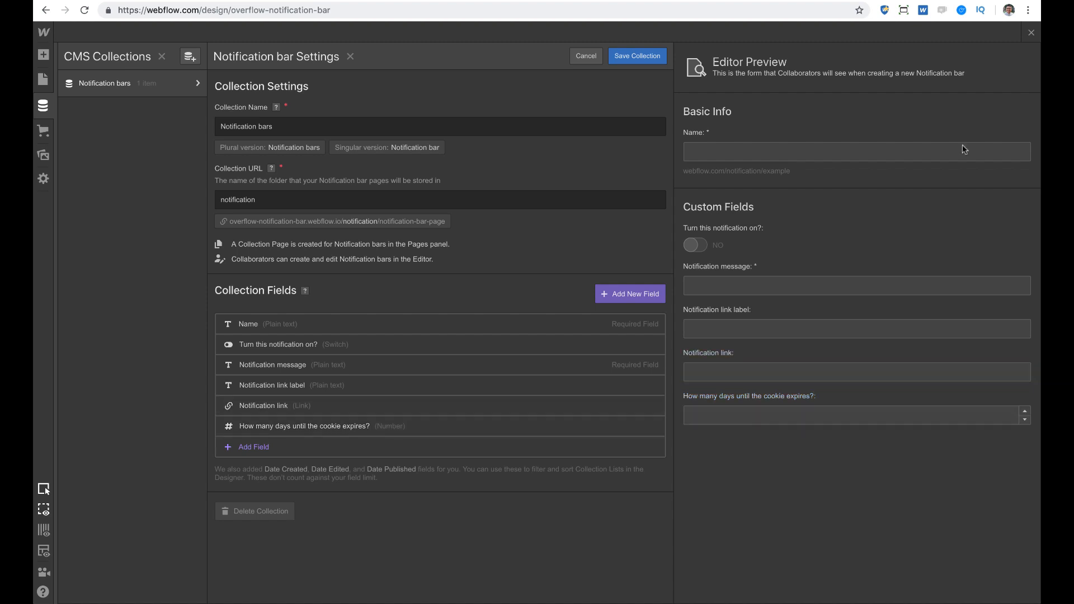
pyautogui.click(1031, 33)
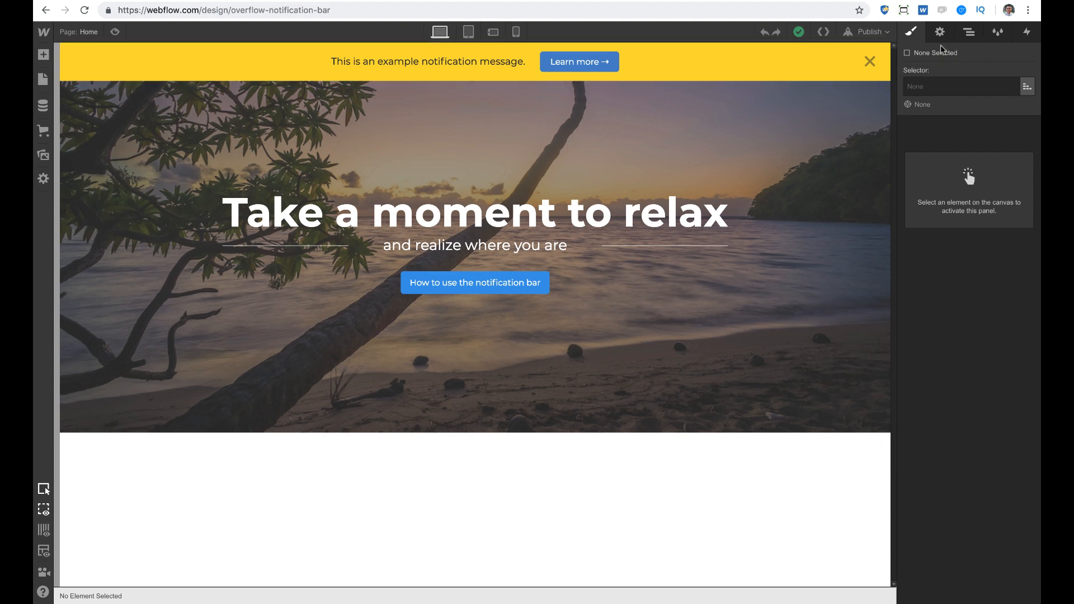
# Select the notification bar wrapper and expand the page's full element hierarchy
pyautogui.click(969, 32)
pyautogui.click(976, 86)
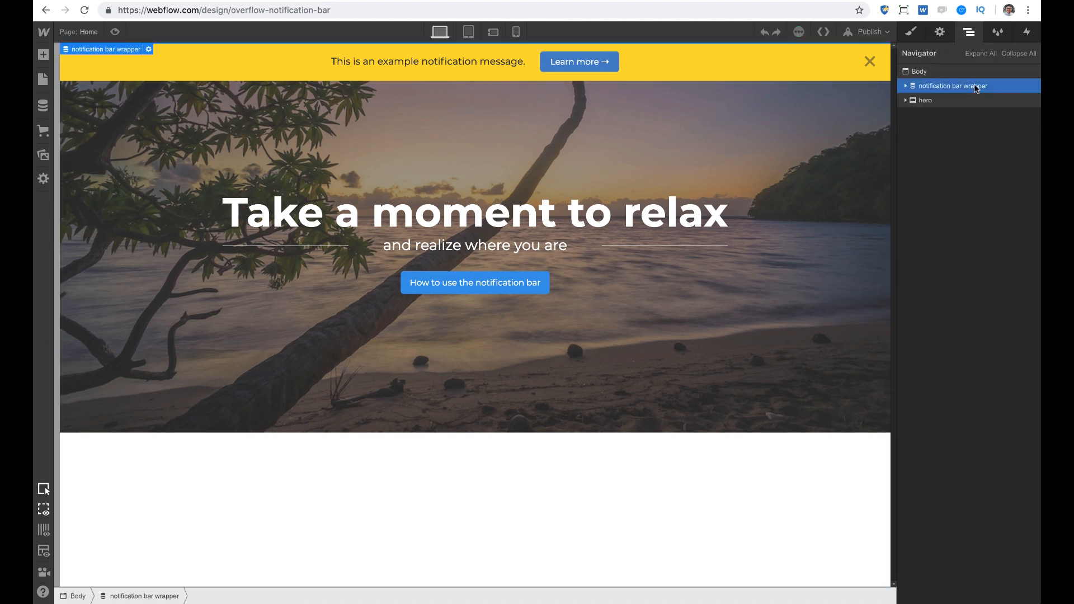
pyautogui.click(980, 53)
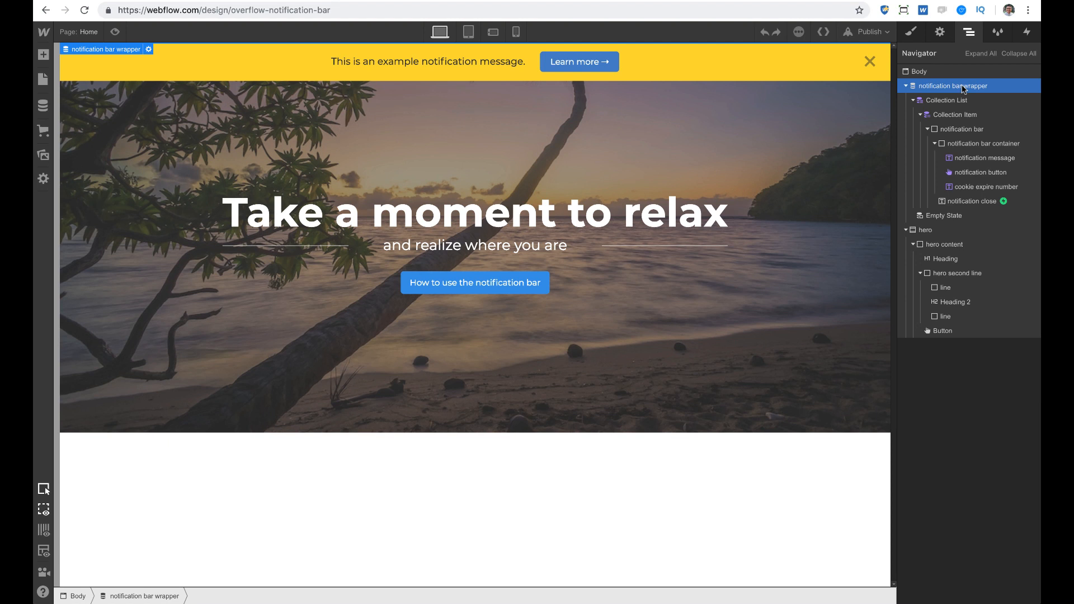
# Examine the notification bar div's style properties, from layout and fixed position to typography and background color
pyautogui.click(976, 130)
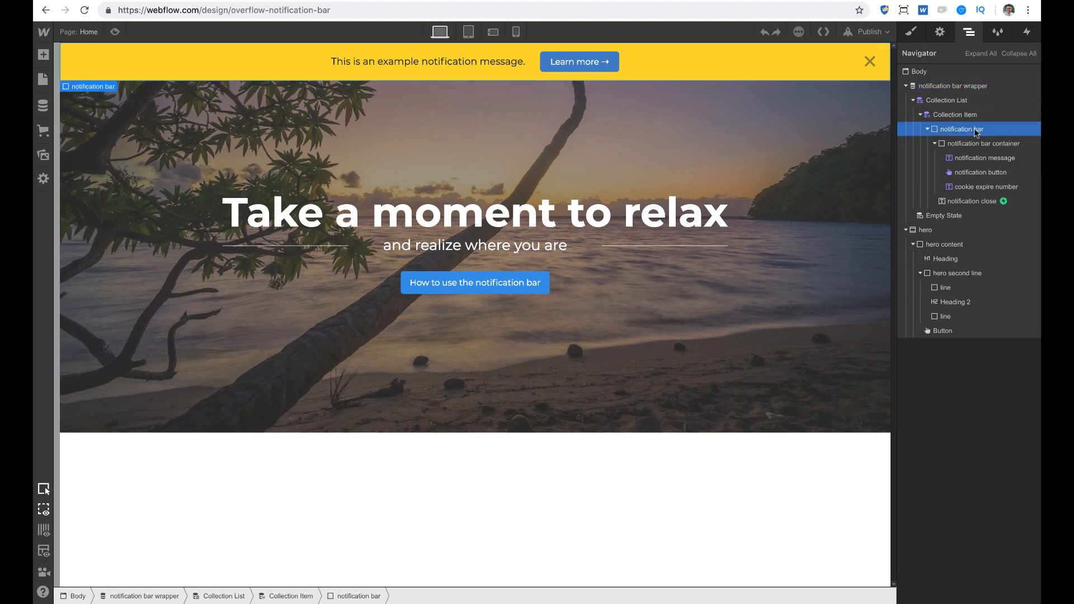
pyautogui.click(911, 32)
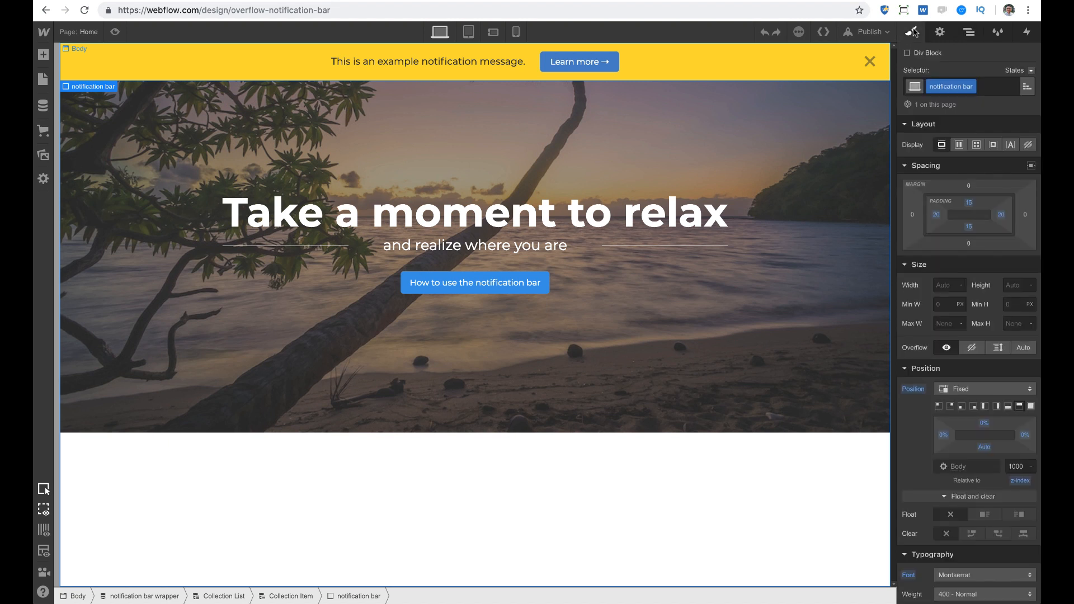
pyautogui.click(947, 348)
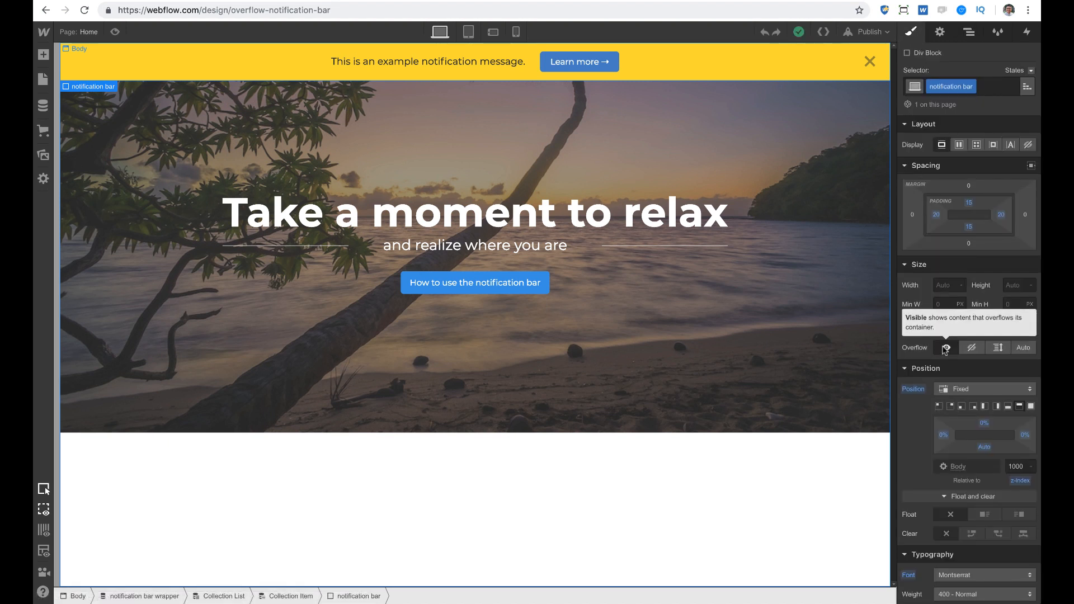
pyautogui.scroll(-1, 945, 348)
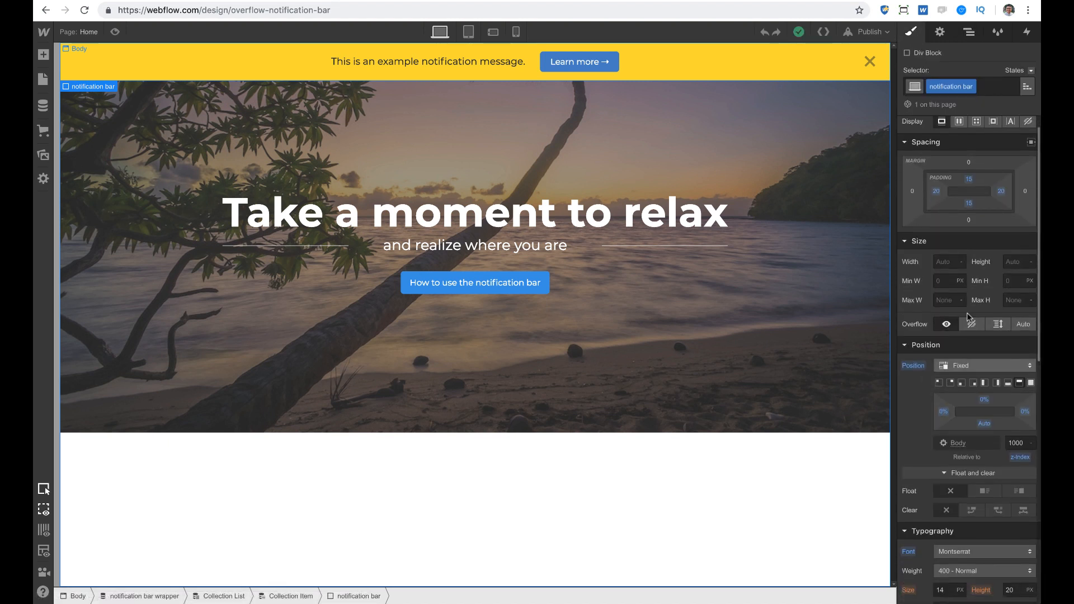
pyautogui.scroll(-2, 951, 365)
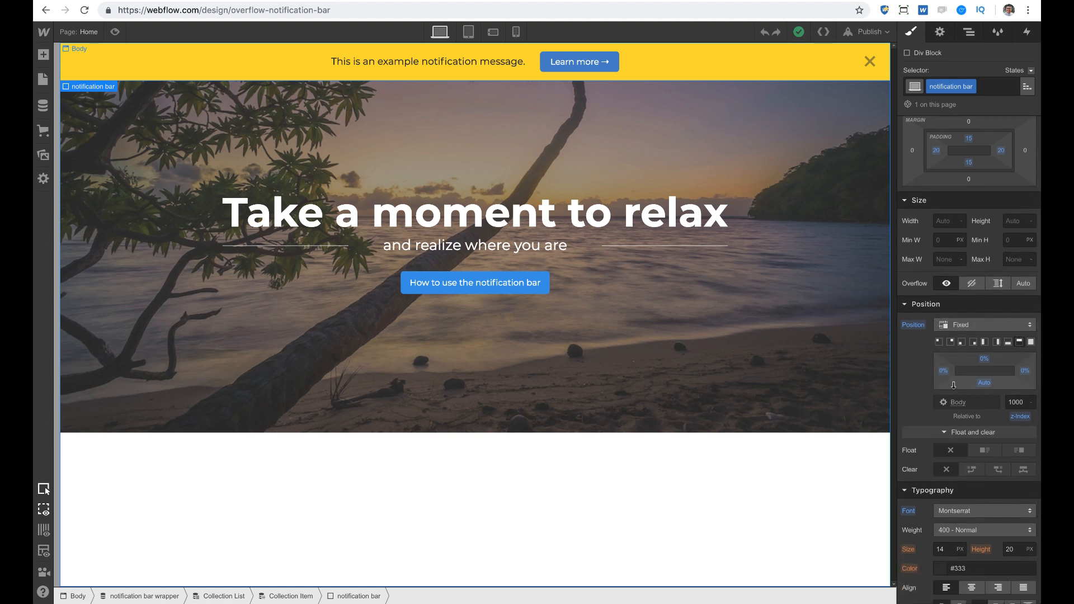
pyautogui.scroll(-2, 1021, 355)
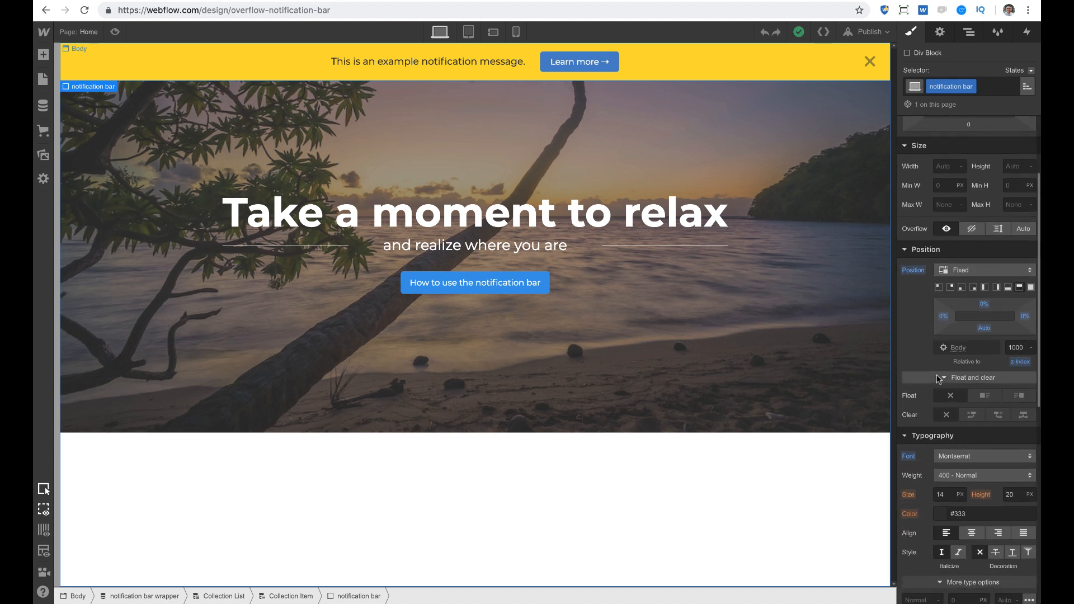
pyautogui.scroll(-3, 905, 345)
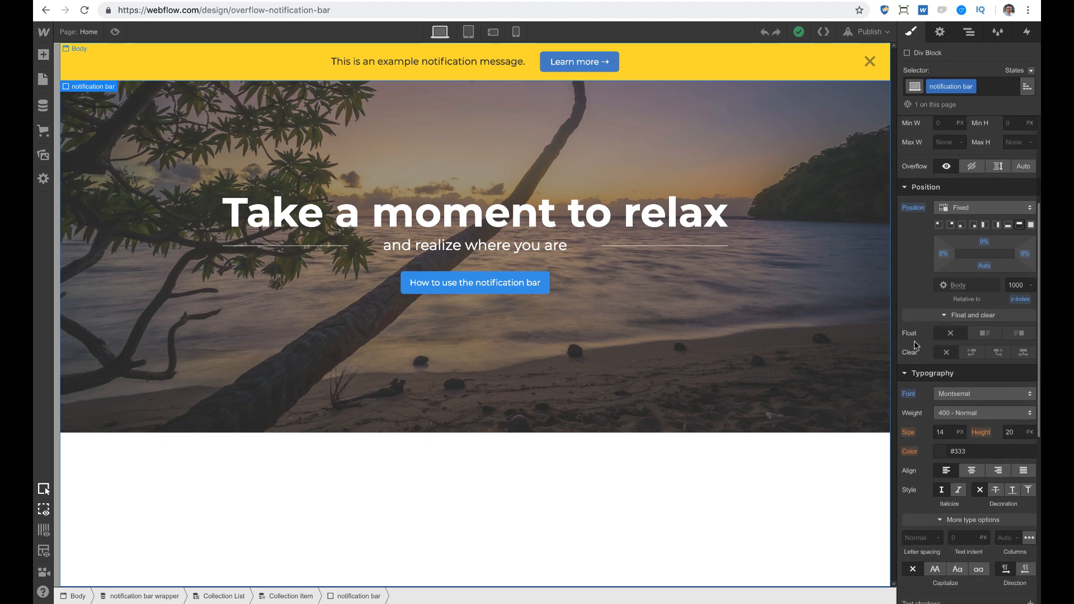
pyautogui.scroll(-7, 917, 345)
pyautogui.scroll(-6, 928, 349)
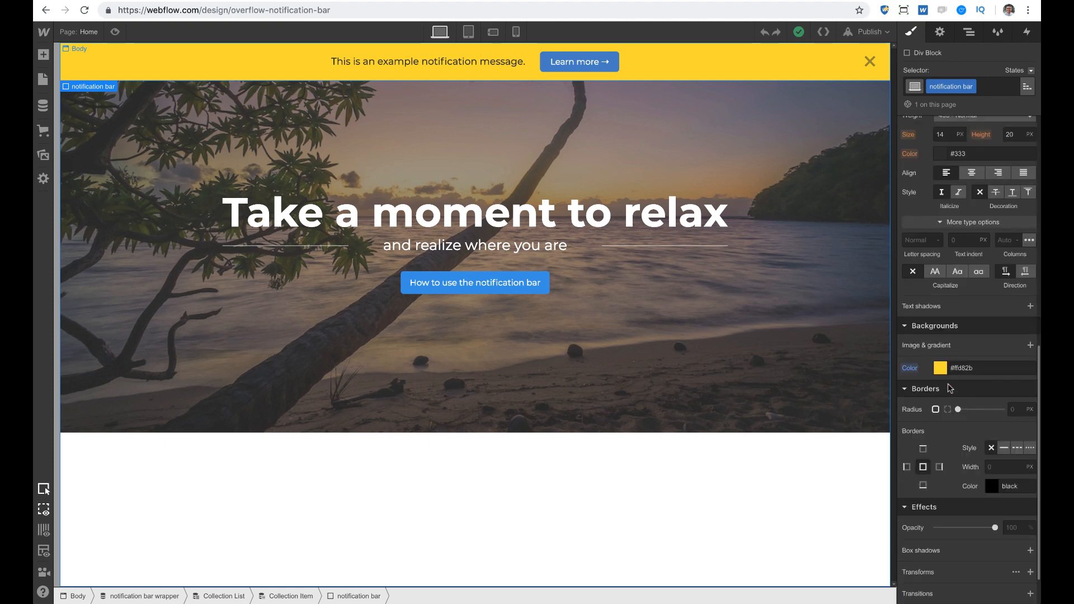
pyautogui.scroll(7, 944, 379)
pyautogui.scroll(10, 944, 380)
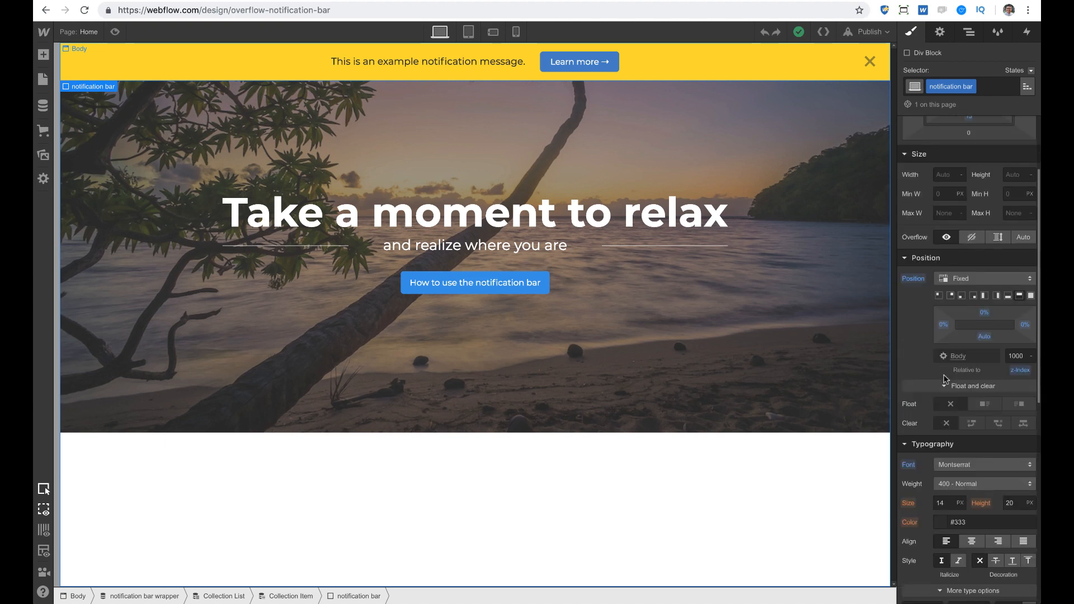
# Inspect the layout, spacing and size styles of the notification bar container
pyautogui.click(970, 33)
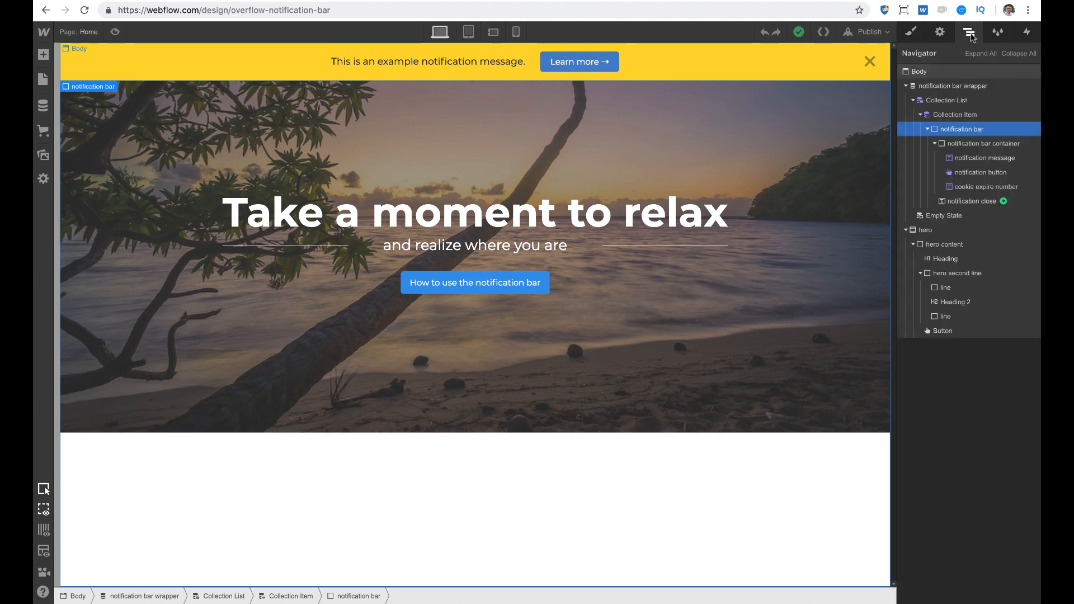
pyautogui.click(982, 143)
pyautogui.click(911, 33)
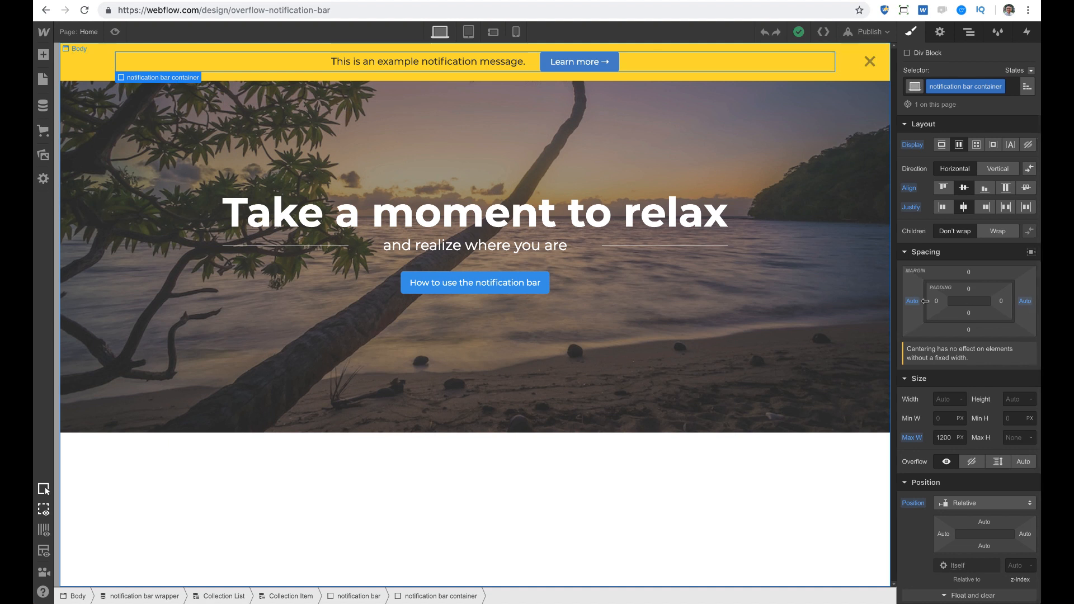
# Check the notification message element and the notification button's CMS link and text bindings
pyautogui.click(969, 33)
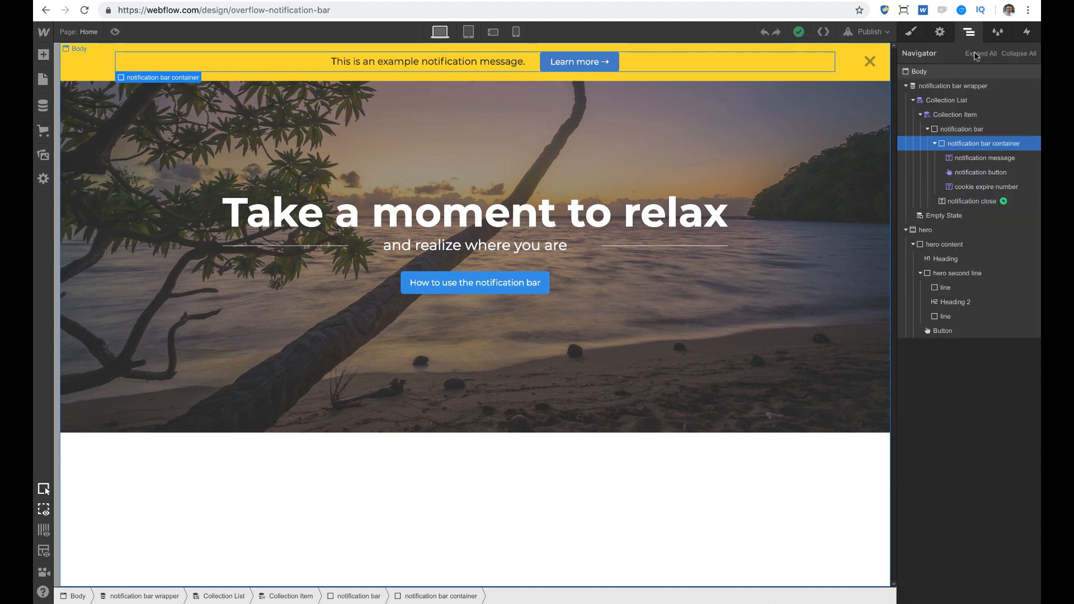
pyautogui.click(992, 158)
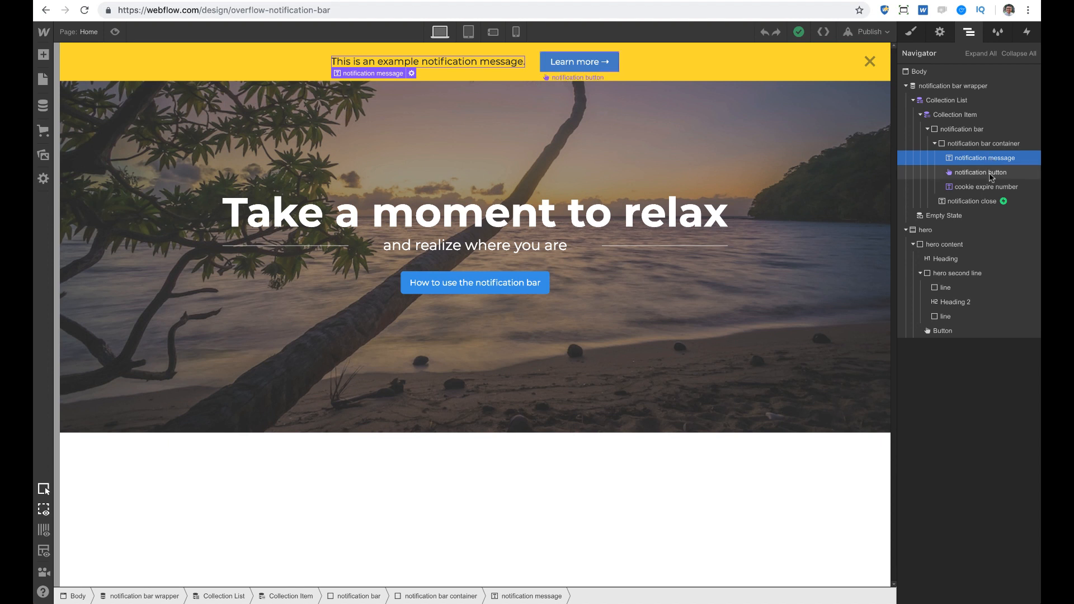
pyautogui.click(992, 173)
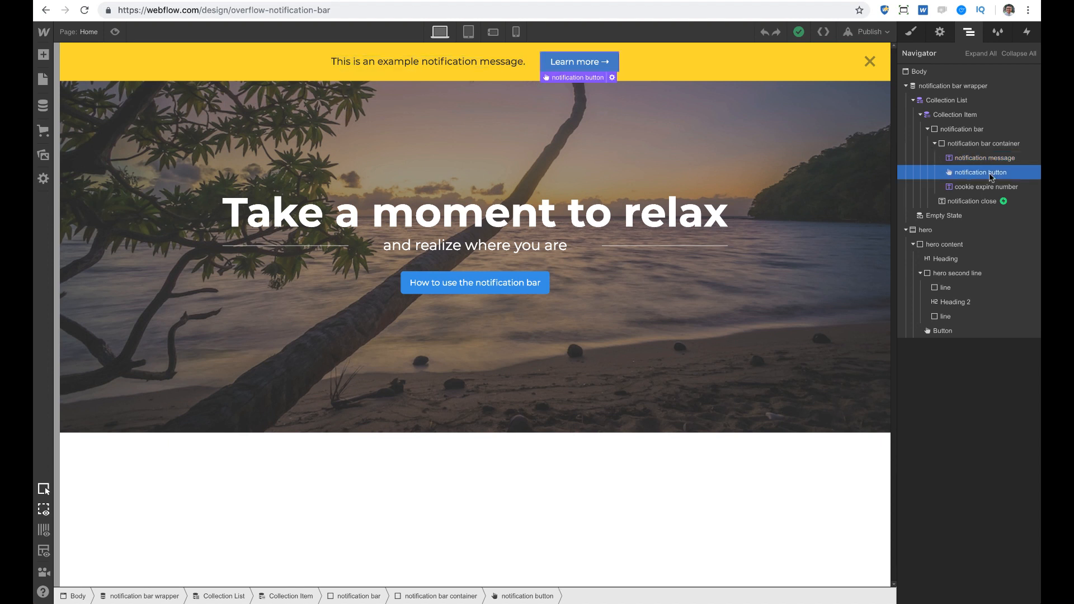
pyautogui.click(940, 32)
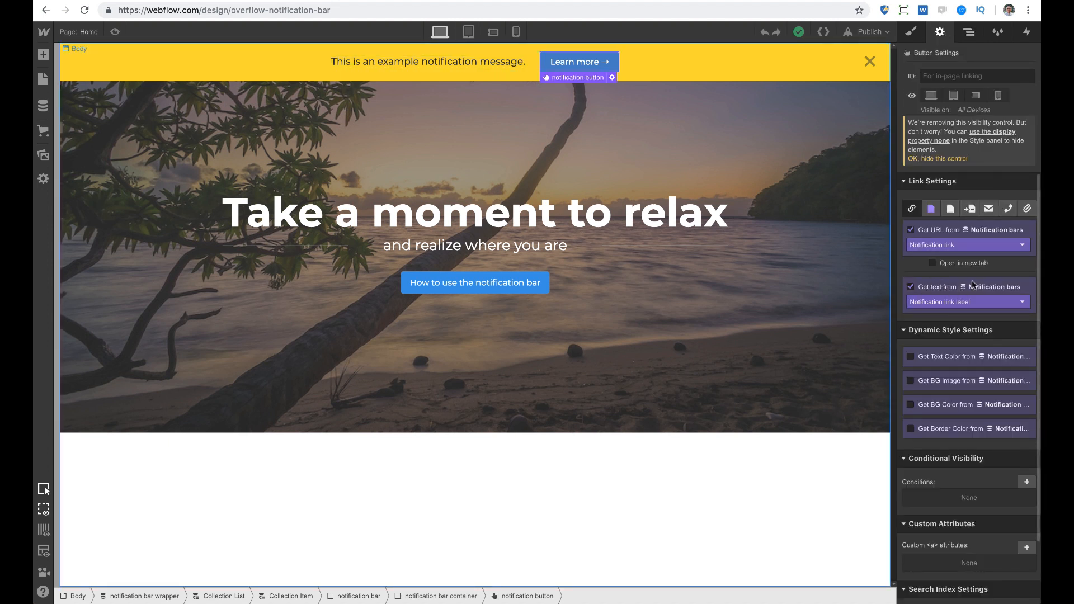
# Inspect the display style of the cookie expire number text block
pyautogui.click(969, 32)
pyautogui.click(992, 190)
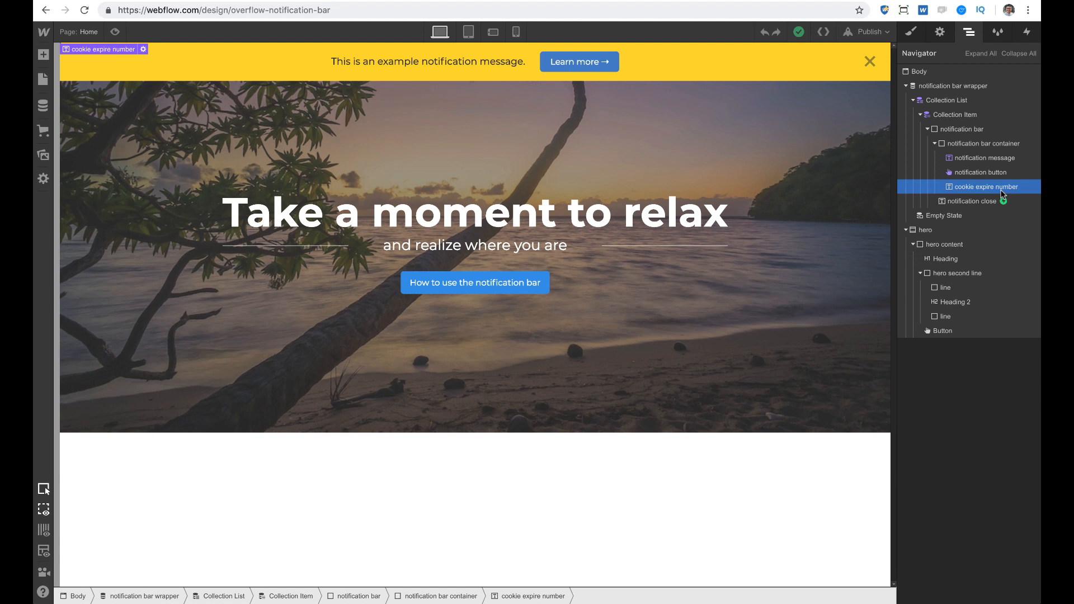
pyautogui.click(911, 32)
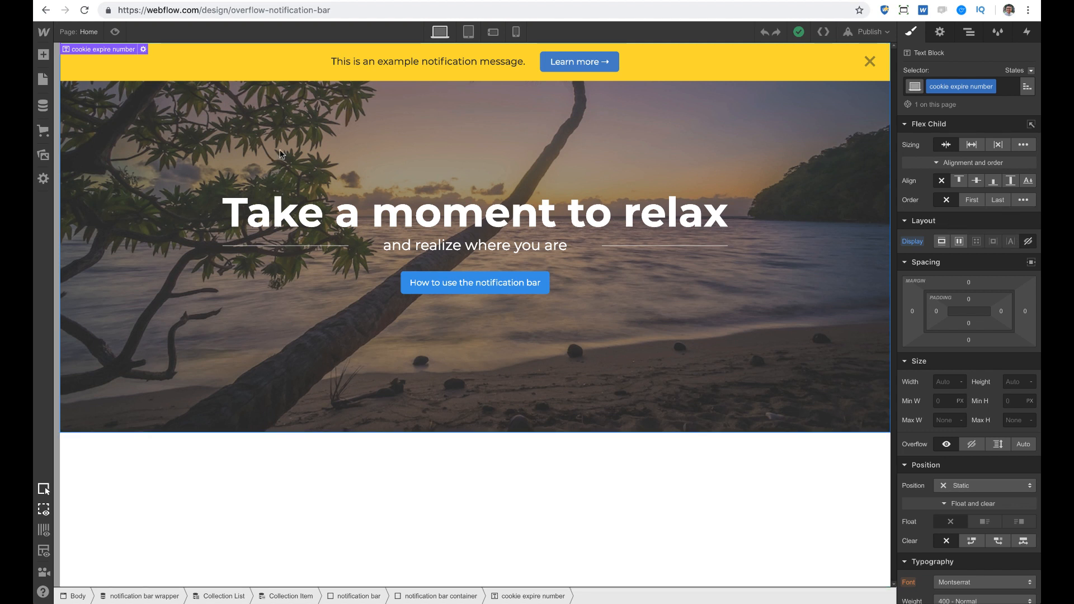
# Create a new static page named "work" and show it in the page list
pyautogui.click(93, 32)
pyautogui.click(190, 57)
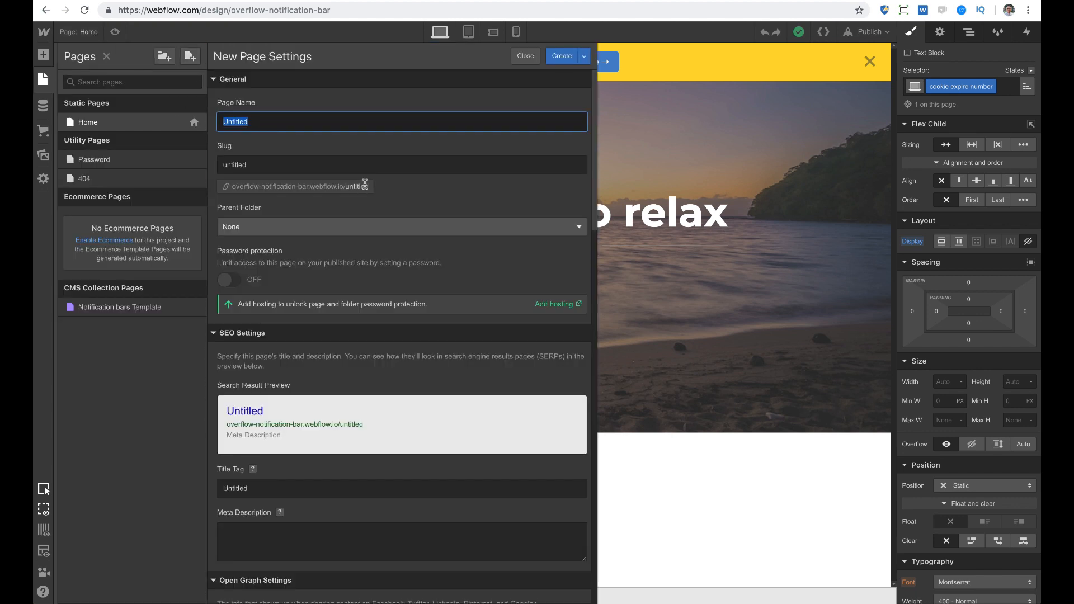
pyautogui.write('work')
pyautogui.press('Return')
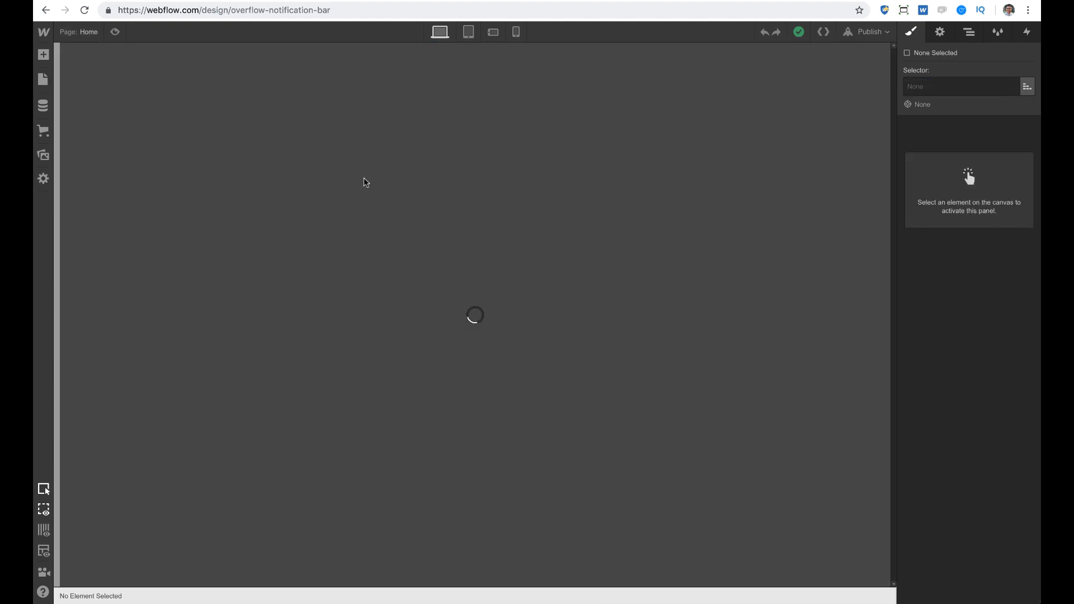
pyautogui.click(86, 35)
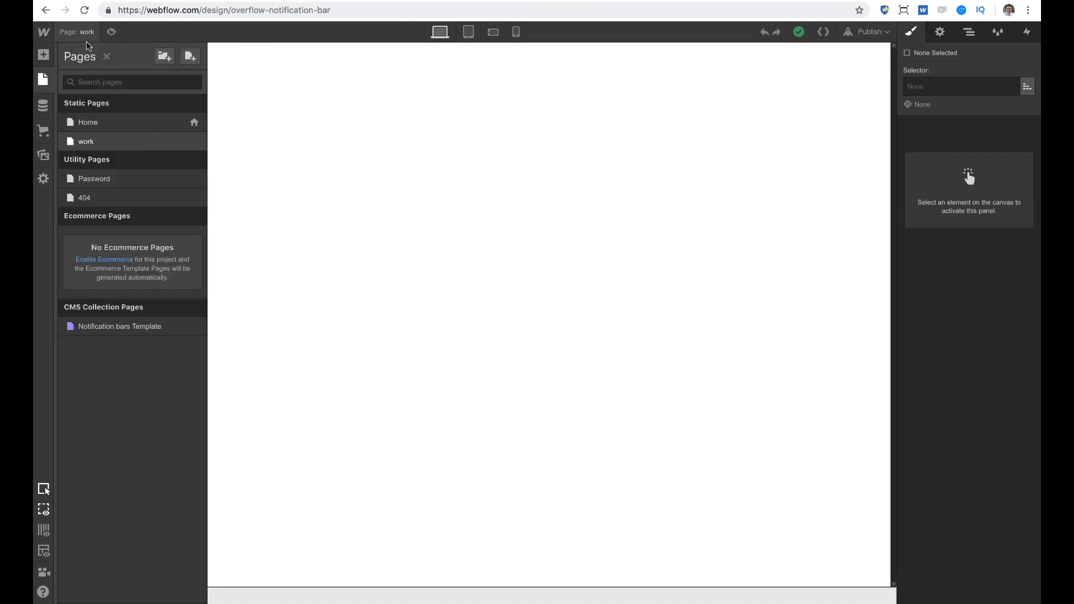
# Start a new CMS collection and name it "bar"
pyautogui.click(44, 108)
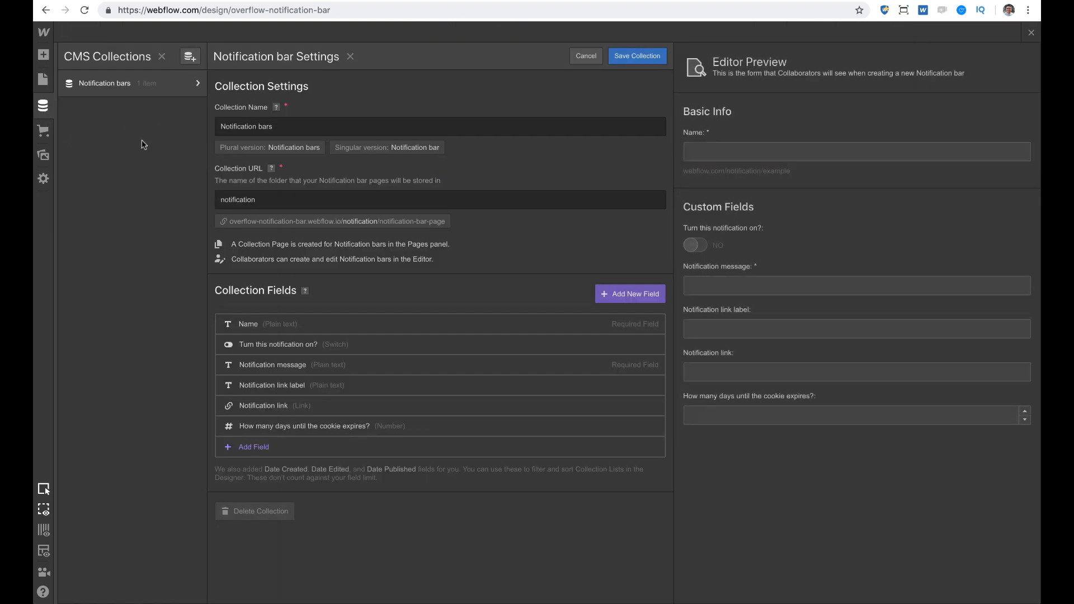
pyautogui.click(189, 57)
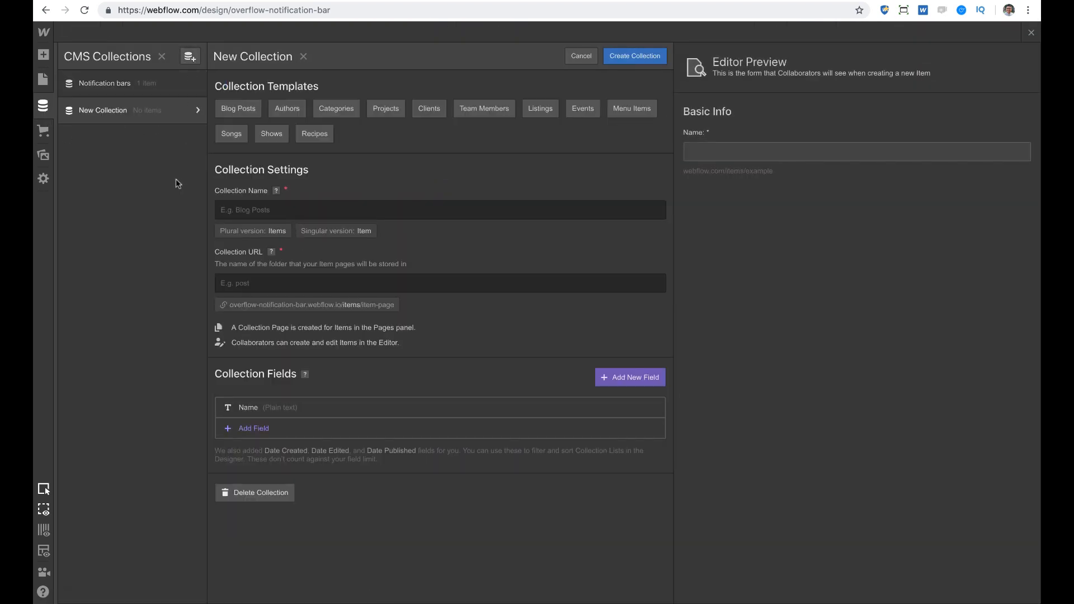
pyautogui.click(325, 211)
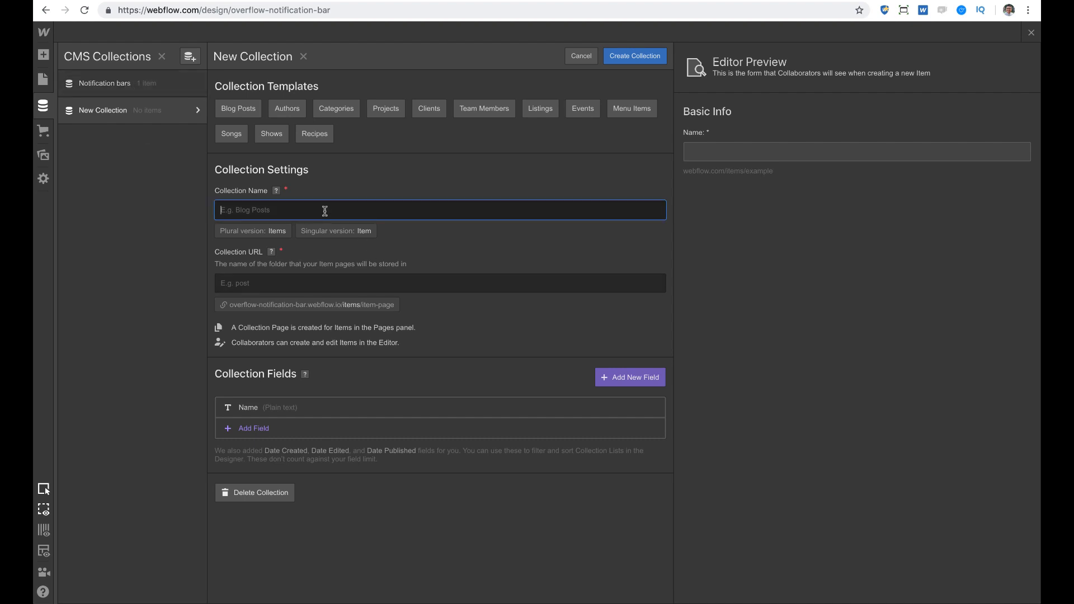
pyautogui.write('bar')
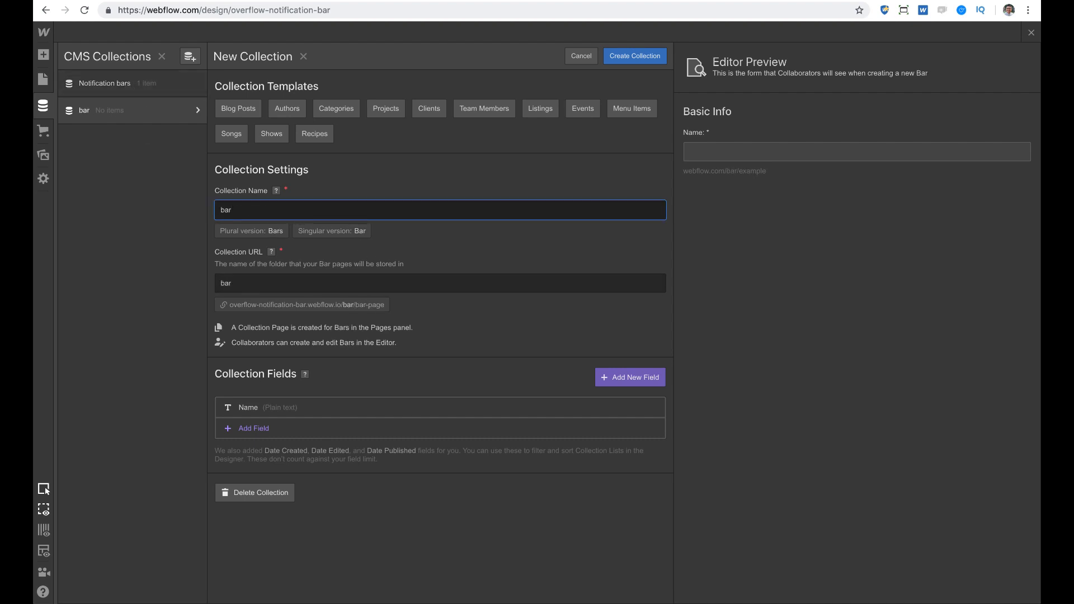
# Add a Switch field labelled "Should this be on?" to the bar collection and save the field
pyautogui.click(271, 431)
pyautogui.click(376, 498)
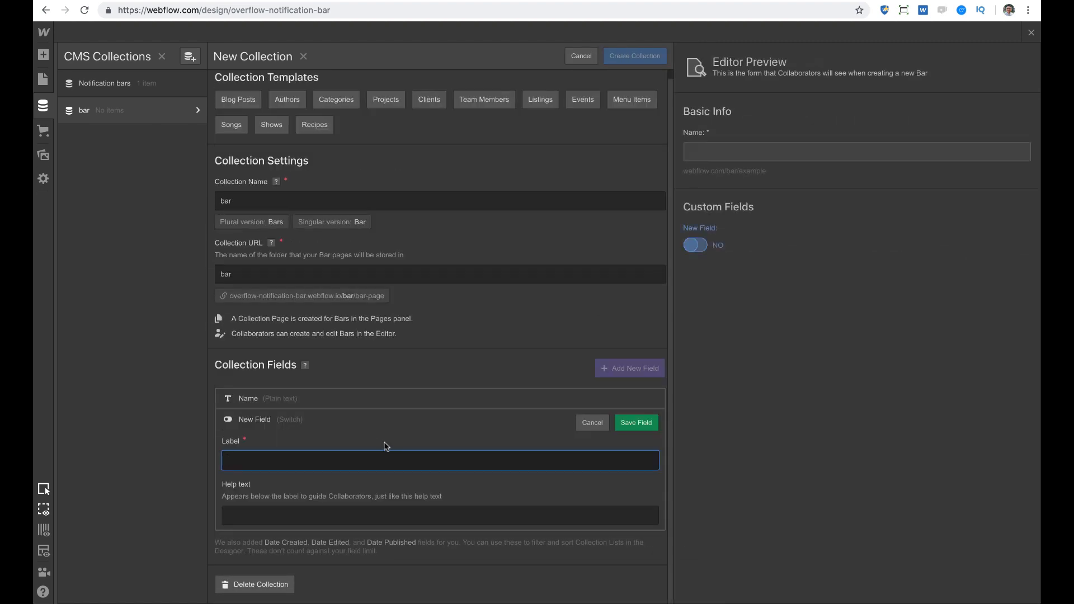
pyautogui.write('Should this be on?')
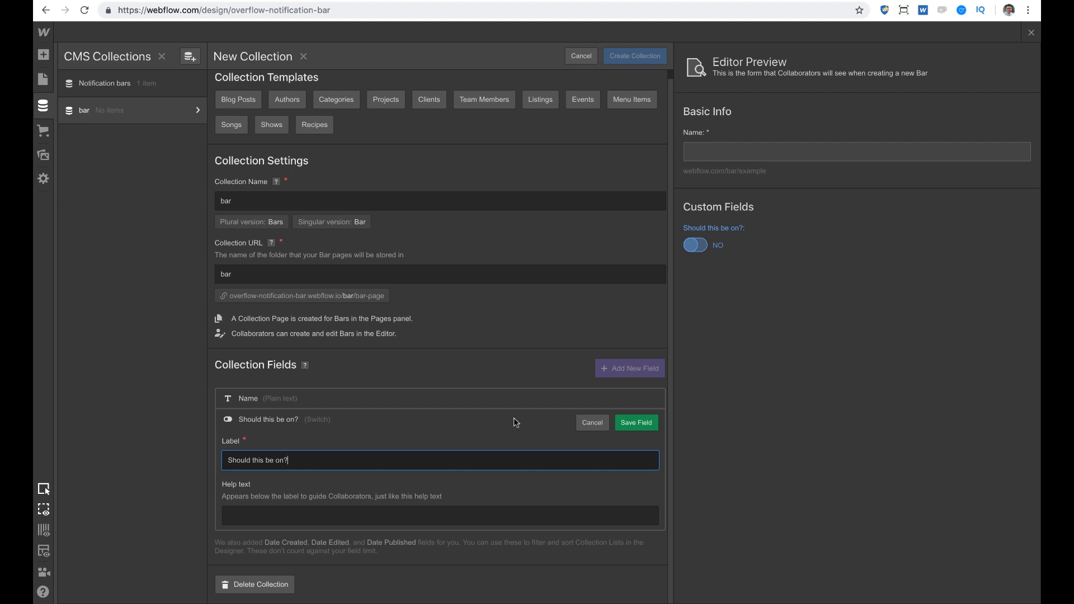
pyautogui.click(636, 422)
# Add a required Plain text field labelled "Notification message" to the bar collection and save the field
pyautogui.click(266, 447)
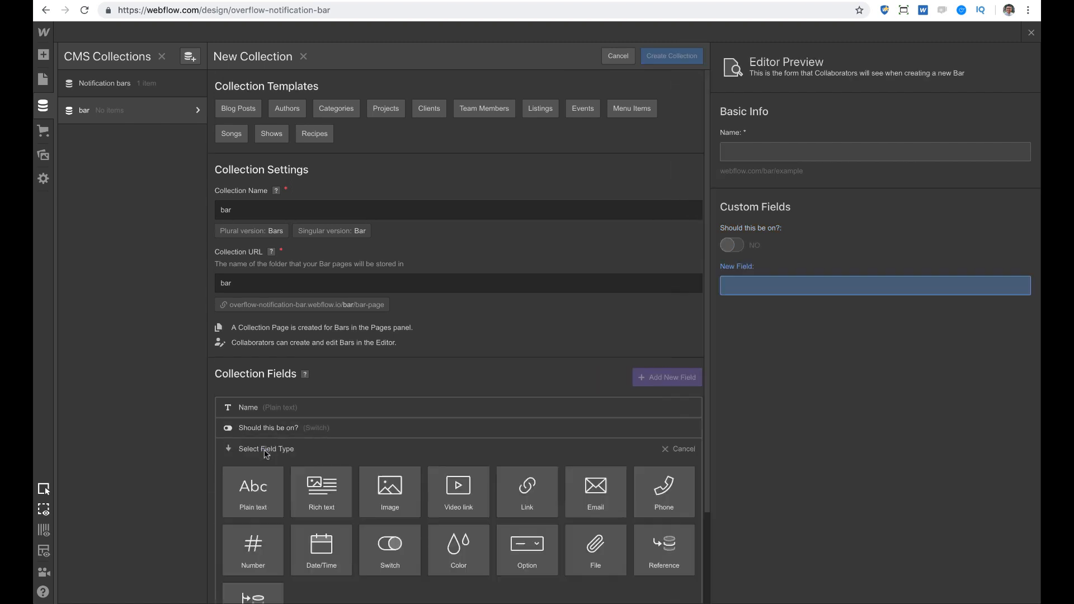
pyautogui.scroll(-2, 266, 454)
pyautogui.click(253, 381)
pyautogui.write('Not')
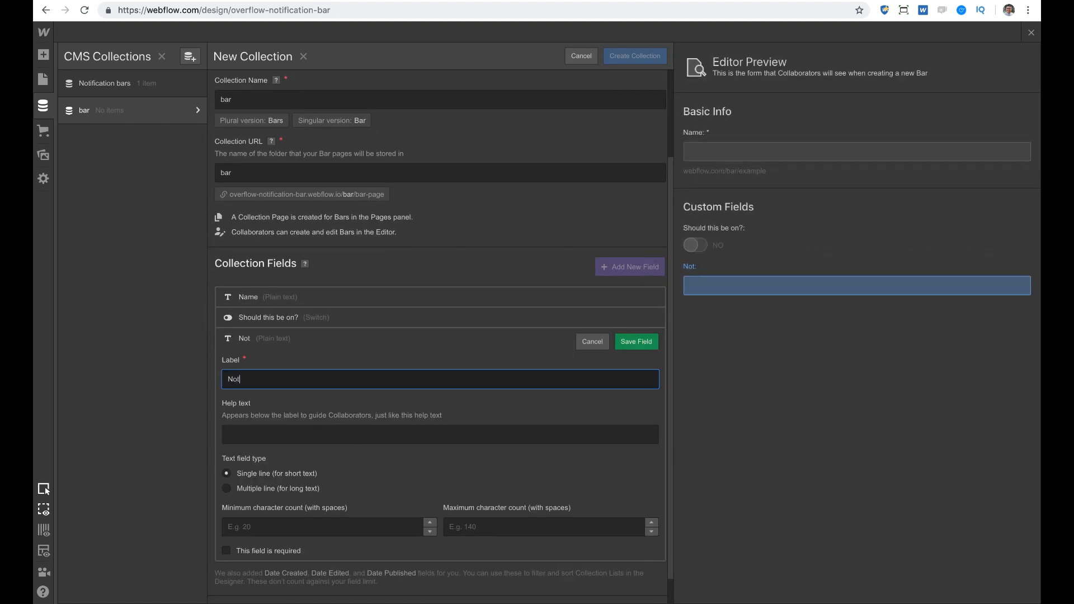
pyautogui.write('ification message')
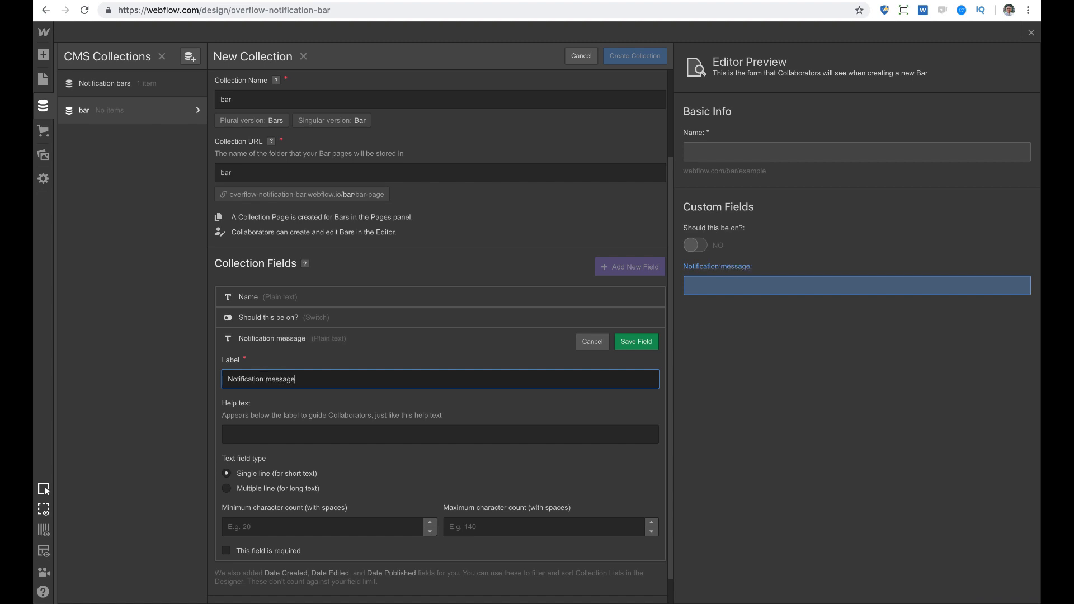
pyautogui.click(225, 549)
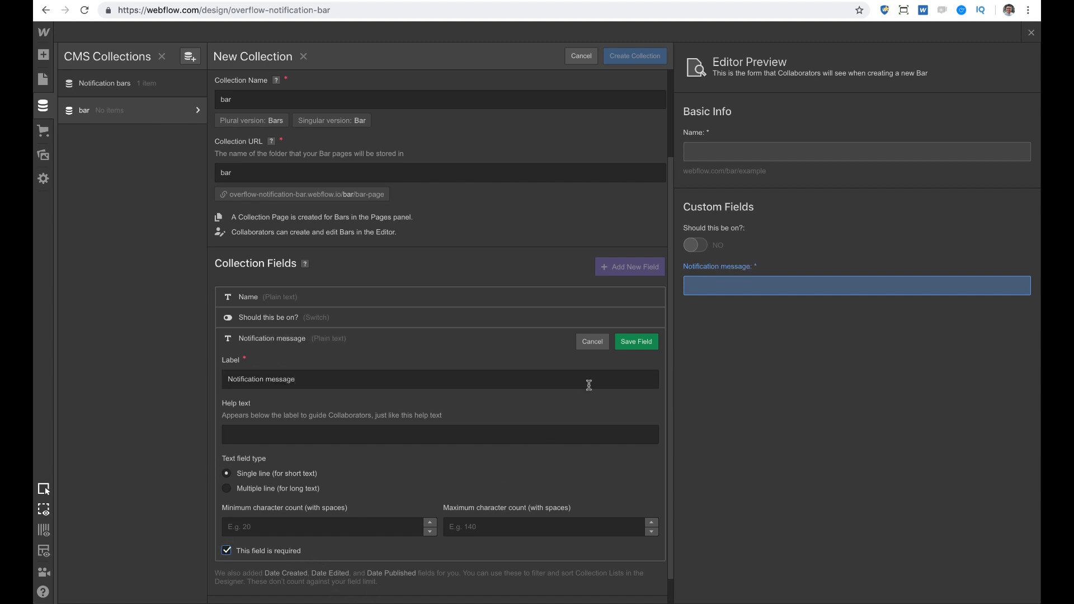
pyautogui.click(635, 342)
# Add a Plain text field labelled "Button label" to the bar collection and save the field
pyautogui.click(254, 469)
pyautogui.scroll(-3, 295, 415)
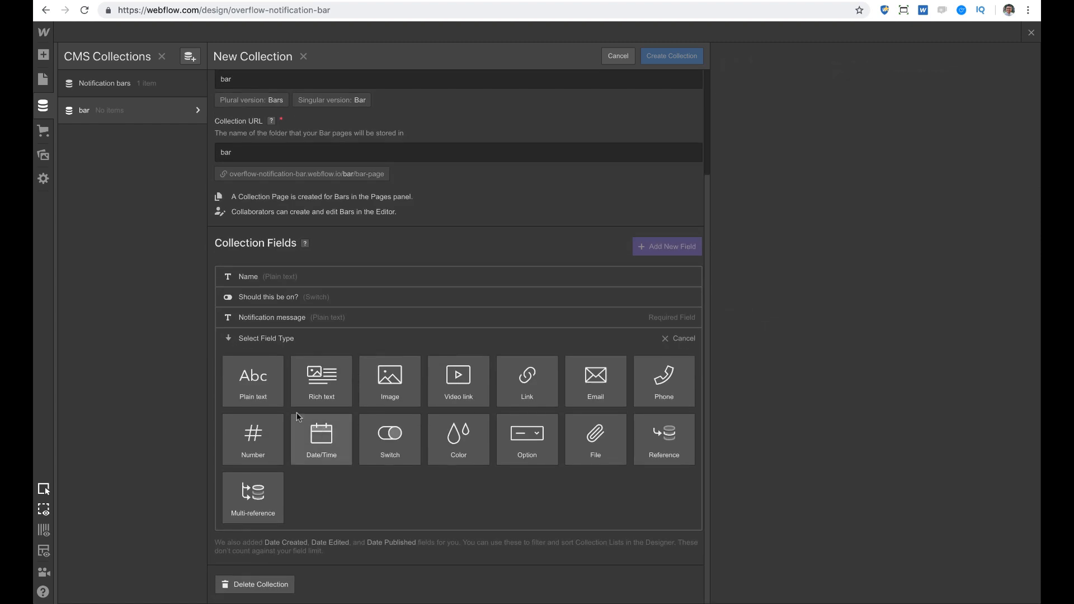
pyautogui.click(253, 381)
pyautogui.write('Button label')
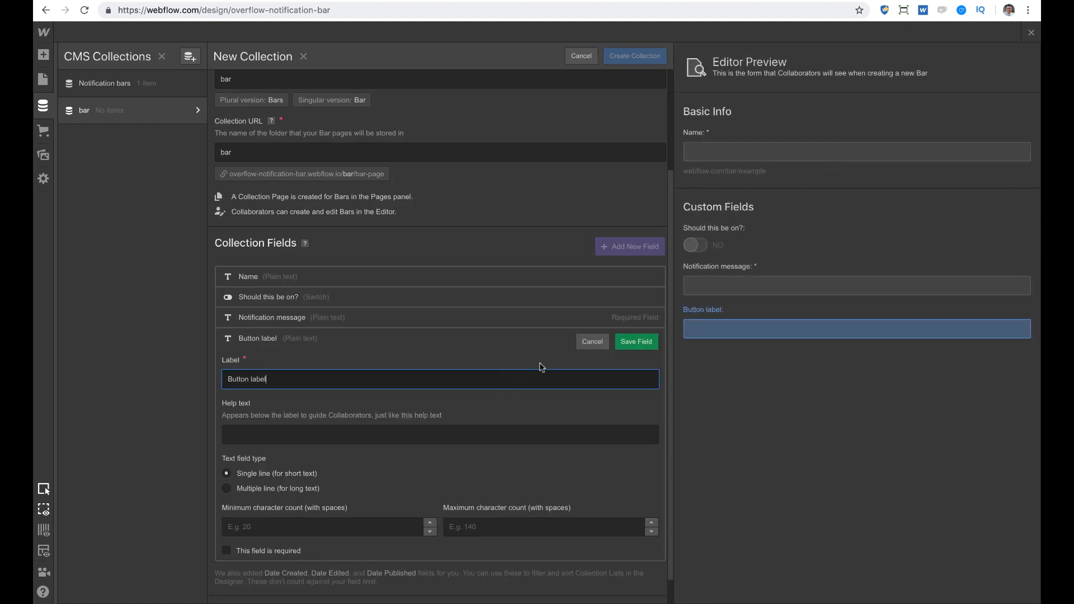
pyautogui.click(644, 342)
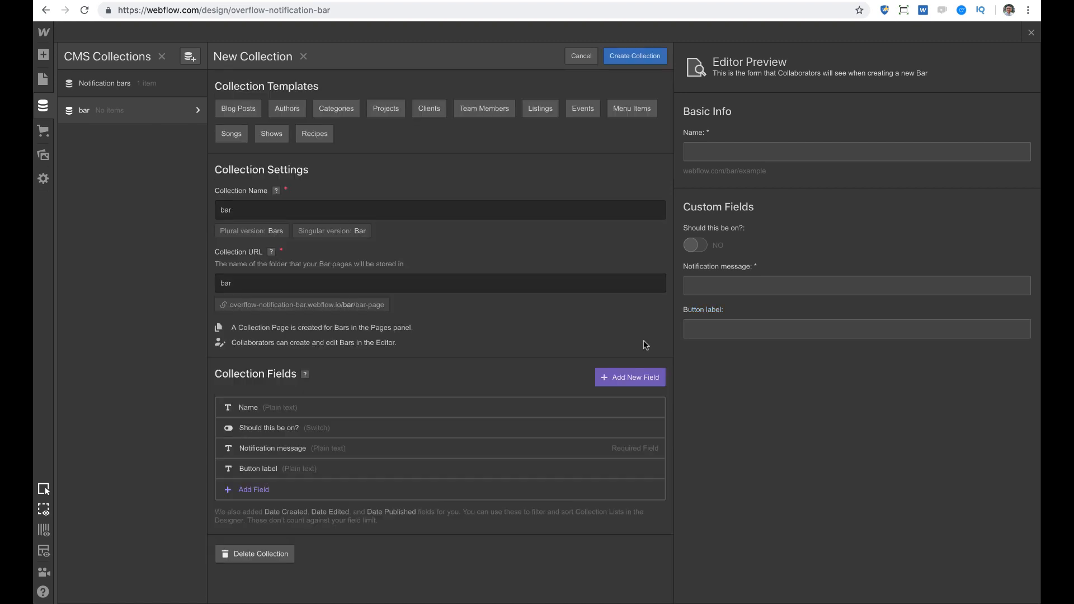
pyautogui.click(265, 490)
pyautogui.click(250, 387)
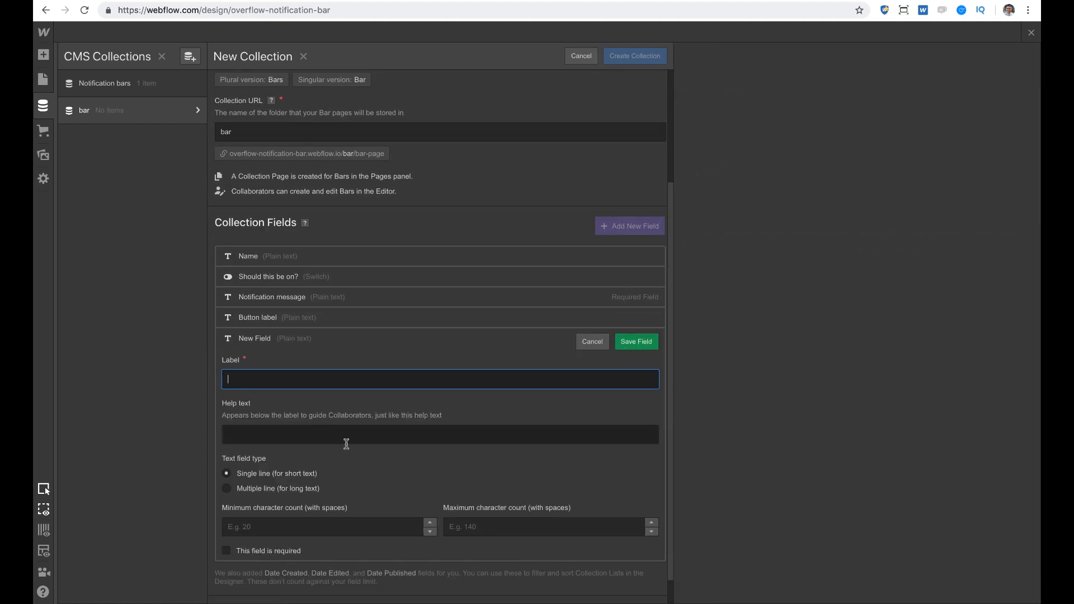
pyautogui.click(593, 341)
pyautogui.click(620, 346)
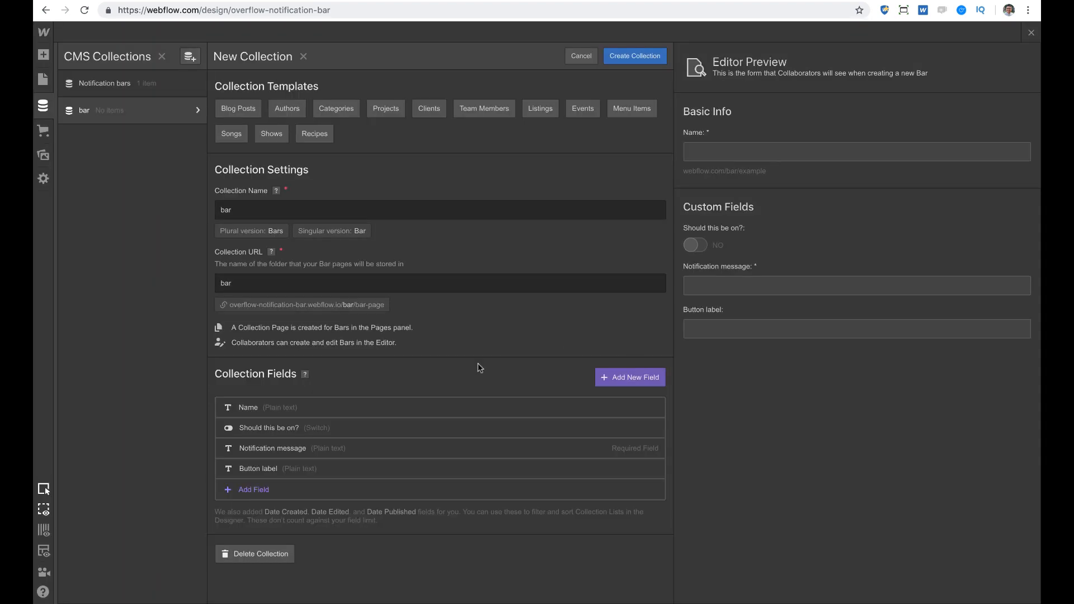
# Add a Link field labelled "Button Link" to the bar collection and save the field
pyautogui.click(263, 491)
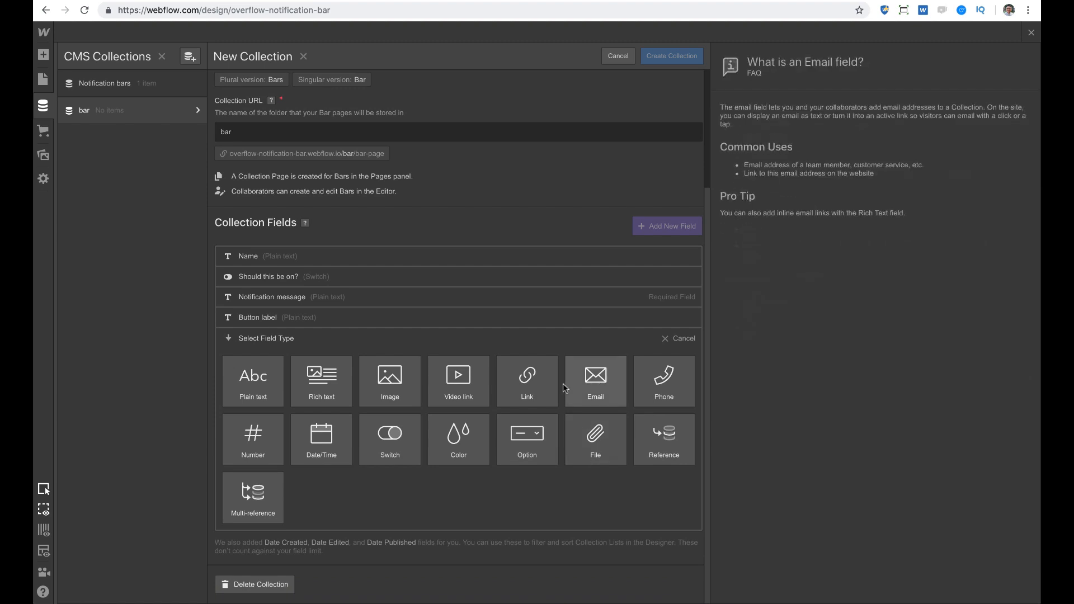
pyautogui.click(527, 379)
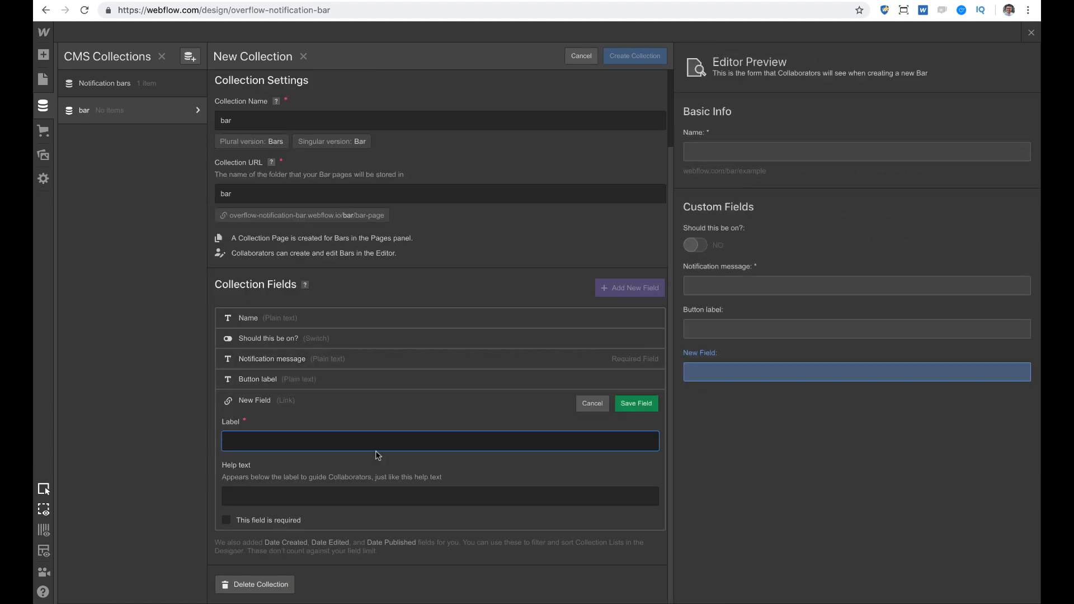
pyautogui.write('Button Link')
pyautogui.press('Return')
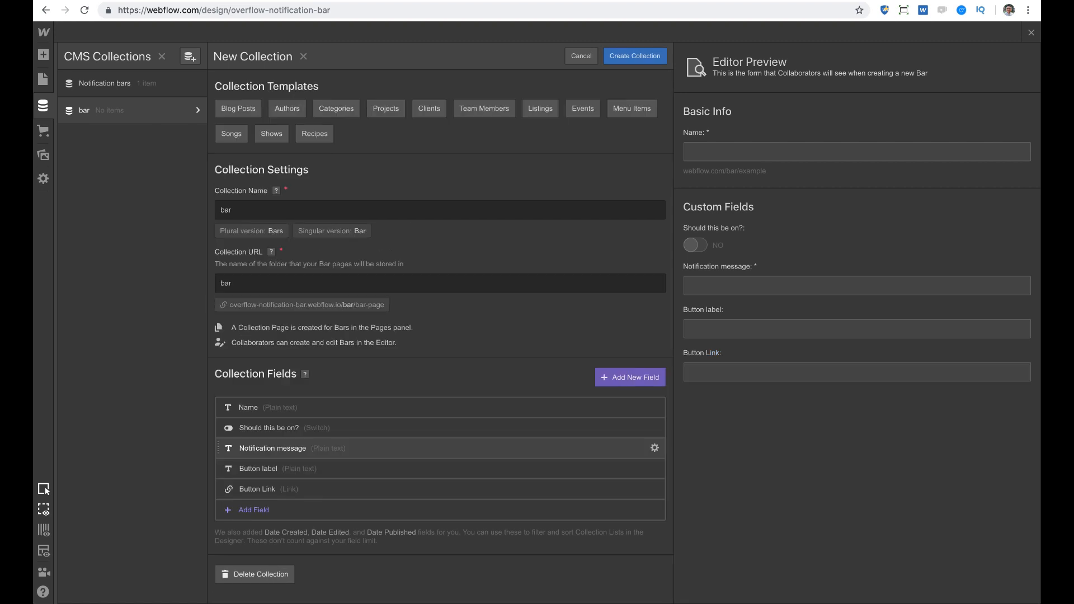
# Add a required Number field labelled "How many days until cookie expiration?", save it and create the collection
pyautogui.click(255, 509)
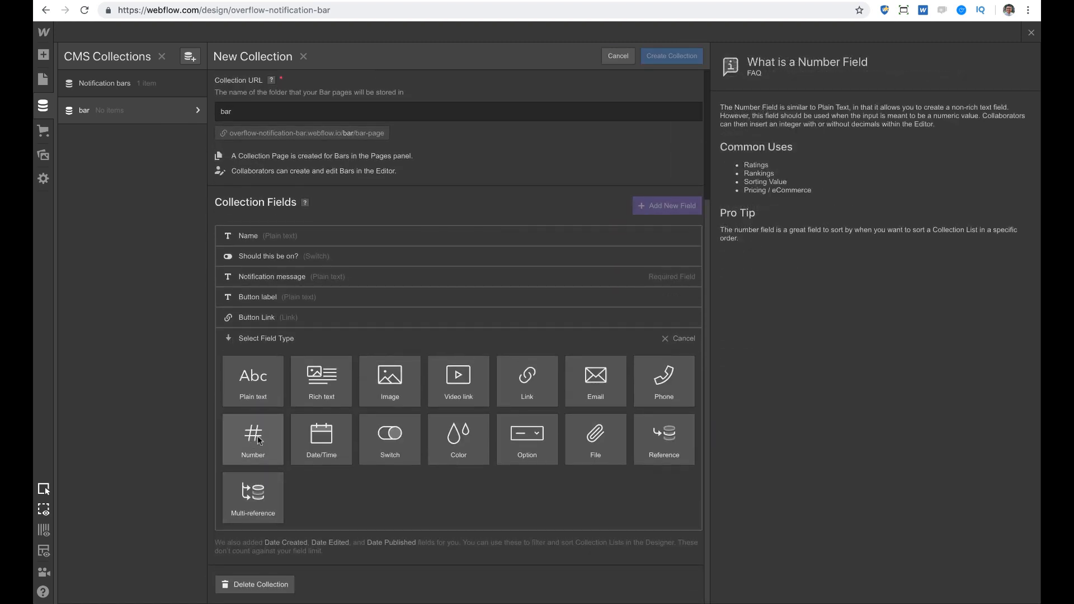
pyautogui.click(258, 445)
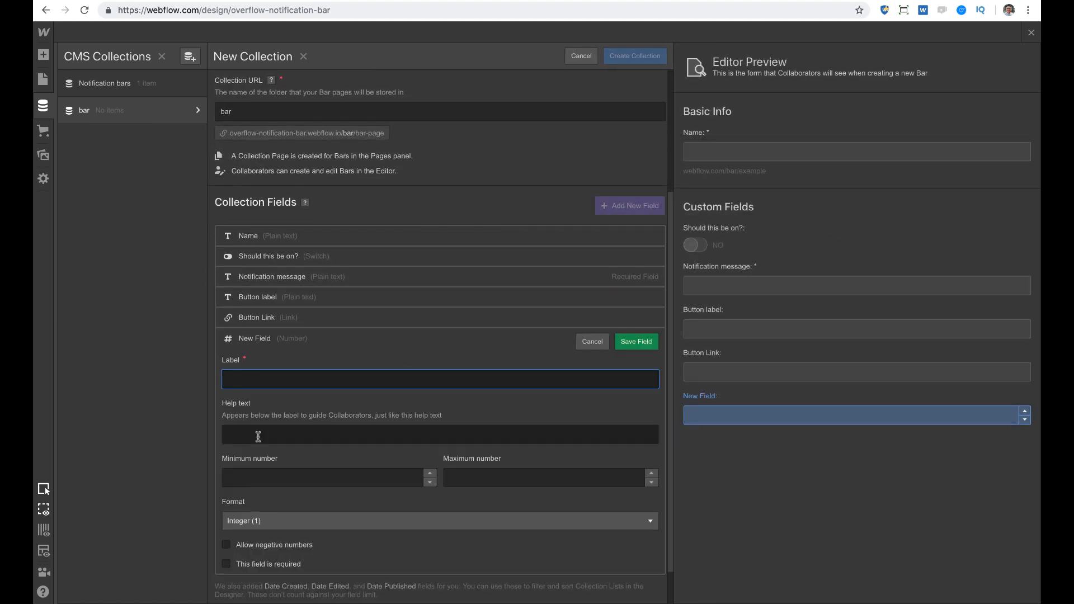
pyautogui.write('Noti')
pyautogui.press('BackSpace')
pyautogui.press('BackSpace')
pyautogui.write('How many days until cookie e')
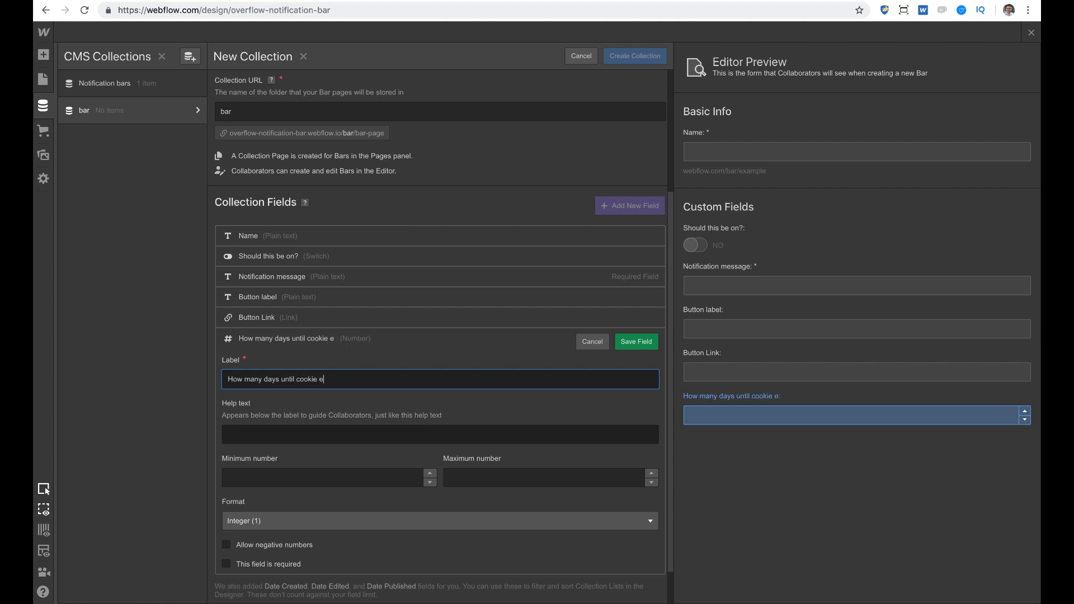
pyautogui.write('piration?')
pyautogui.write('x')
pyautogui.click(293, 564)
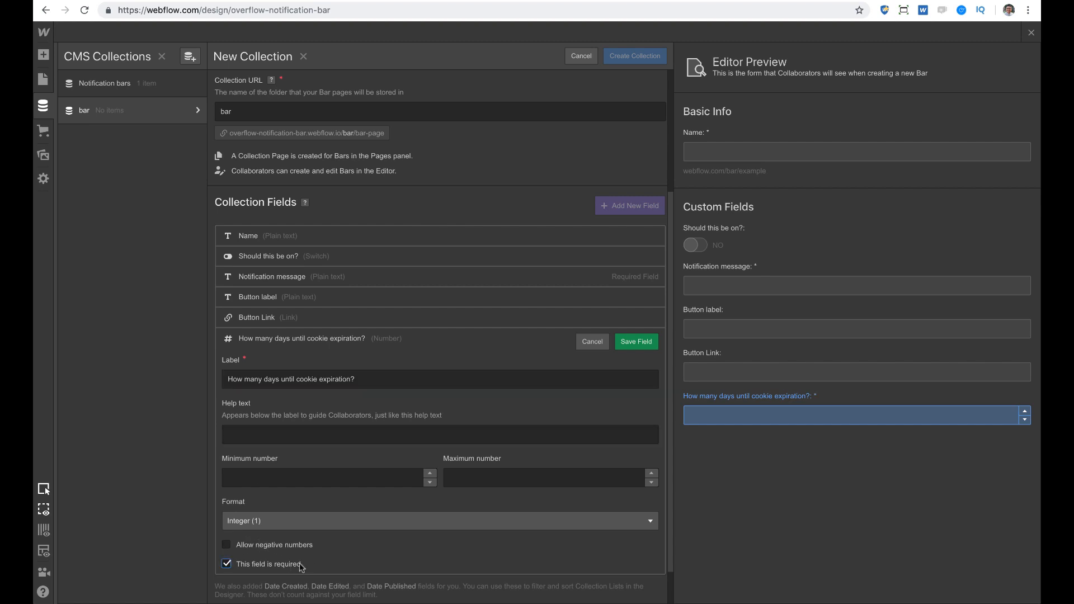
pyautogui.click(626, 343)
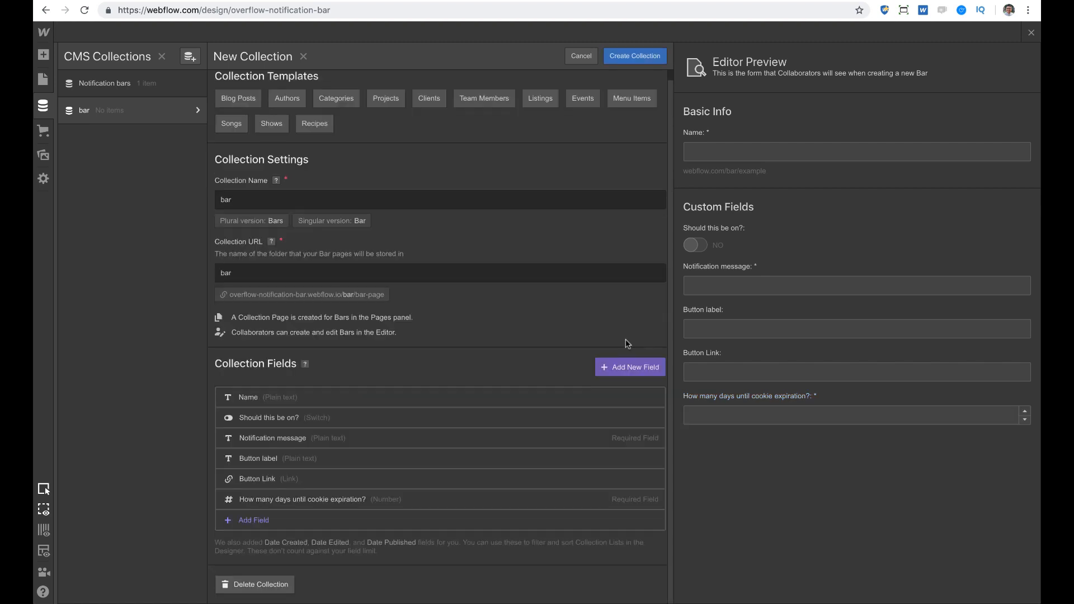
pyautogui.click(636, 55)
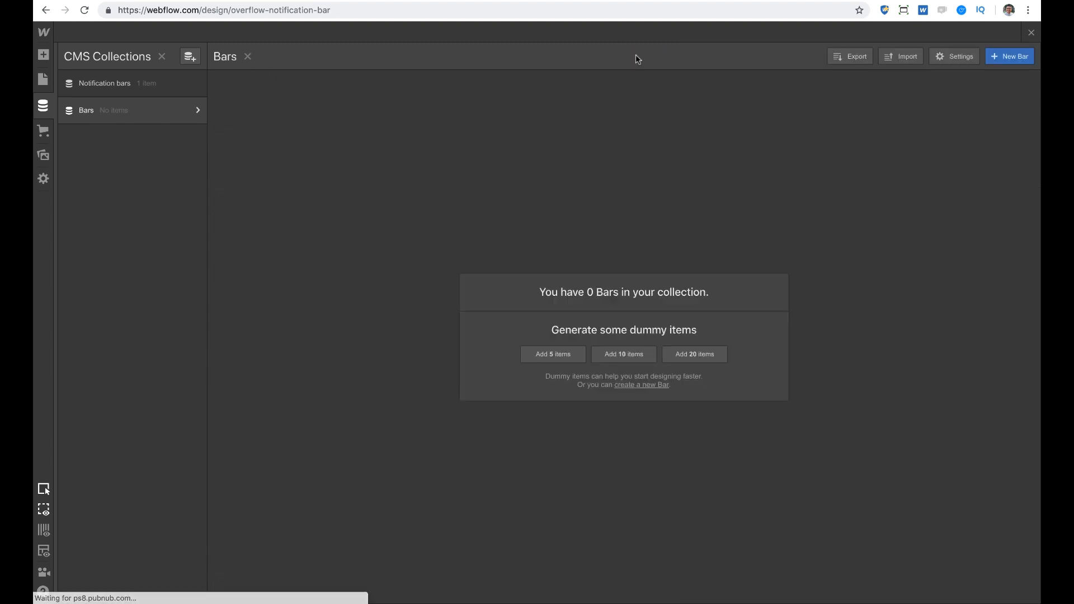
# Start a new Bar item named "Hello World" with the notification message "Hello this is a test. This is only a test. Bacon."
pyautogui.click(1001, 57)
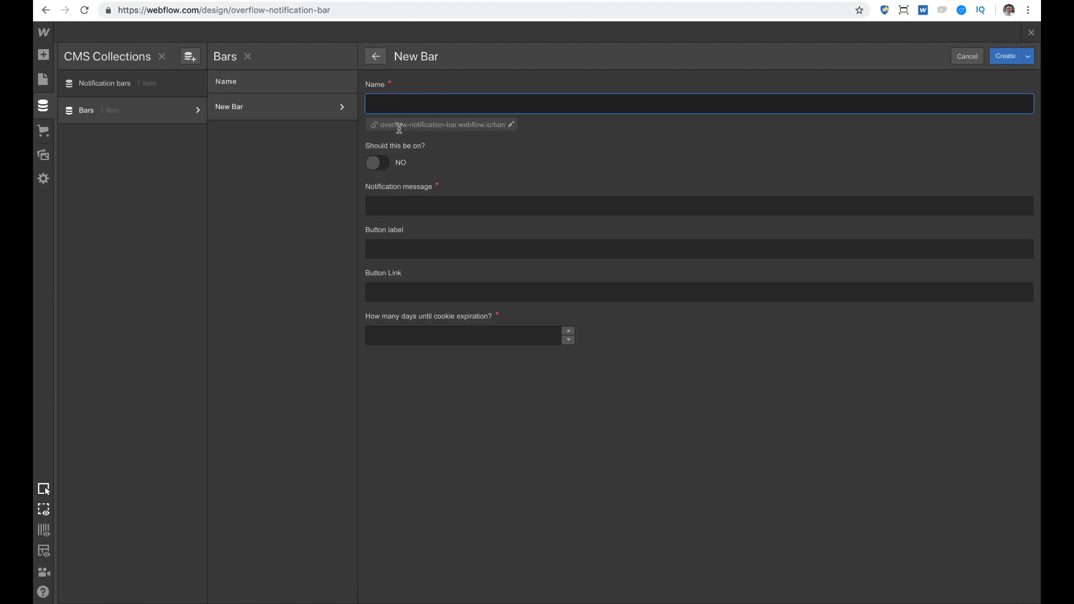
pyautogui.write('Hello World')
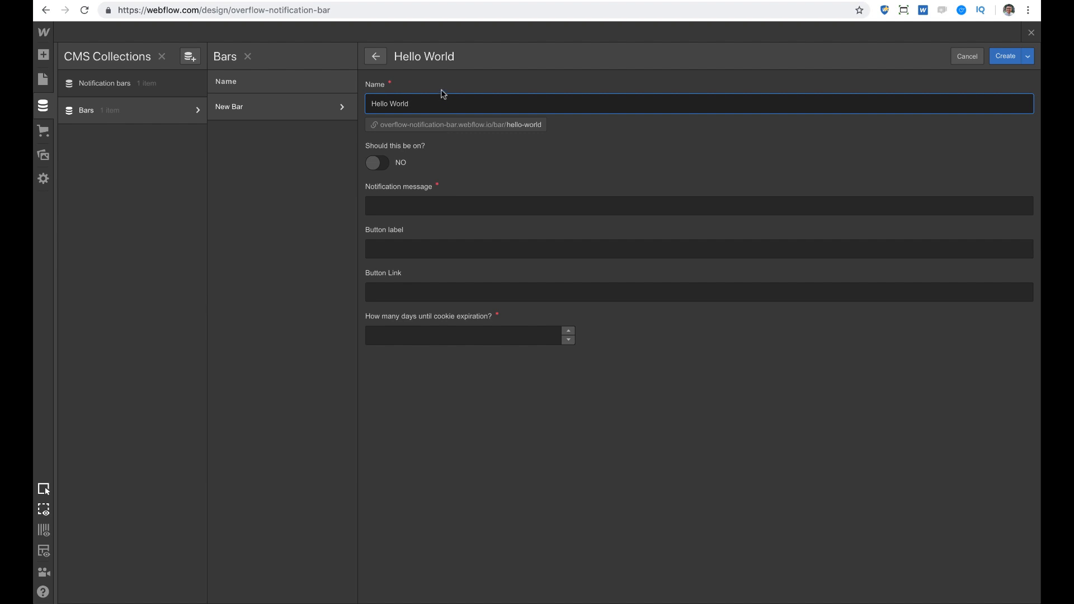
pyautogui.click(487, 206)
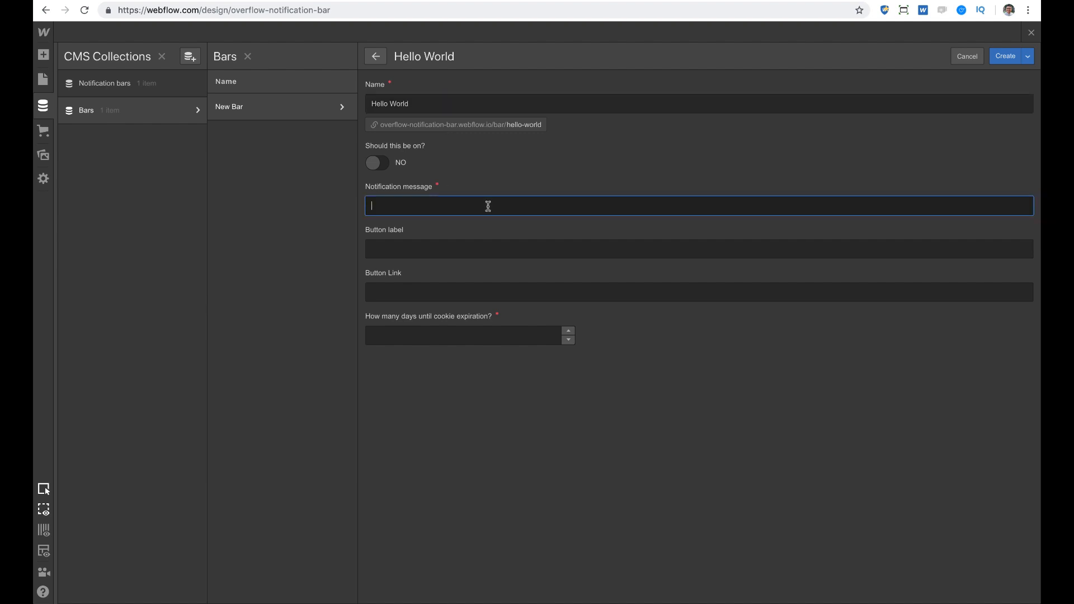
pyautogui.write('He')
pyautogui.write('llo this is a test. This is only a test. Bacon.')
pyautogui.click(371, 248)
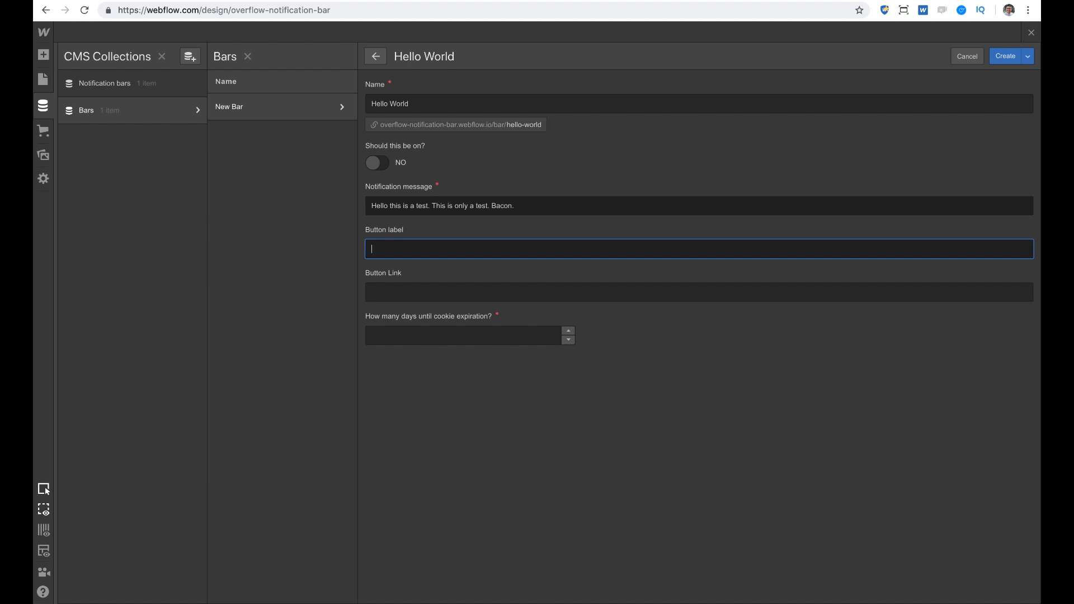
pyautogui.write('Go to Webflow')
pyautogui.press('Tab')
pyautogui.write('ht')
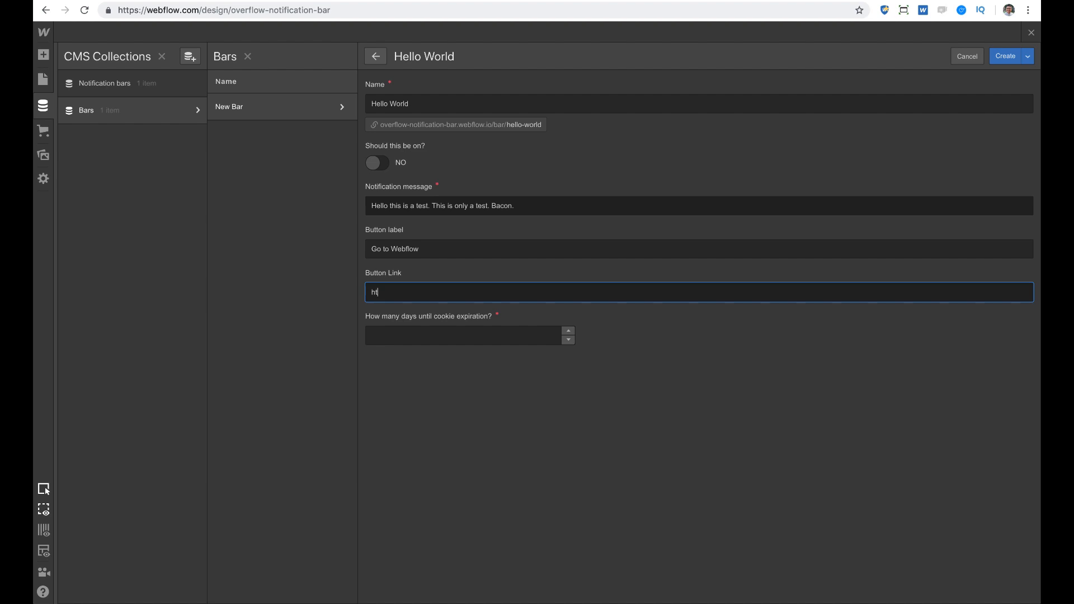
pyautogui.write('tp://webflow.com')
pyautogui.press('Tab')
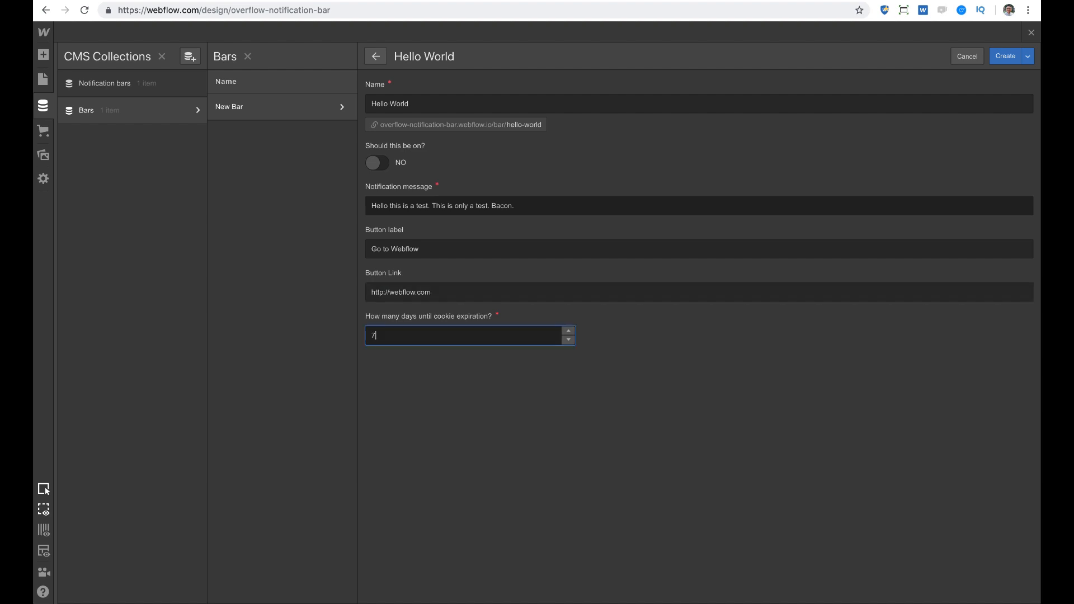
pyautogui.click(1005, 56)
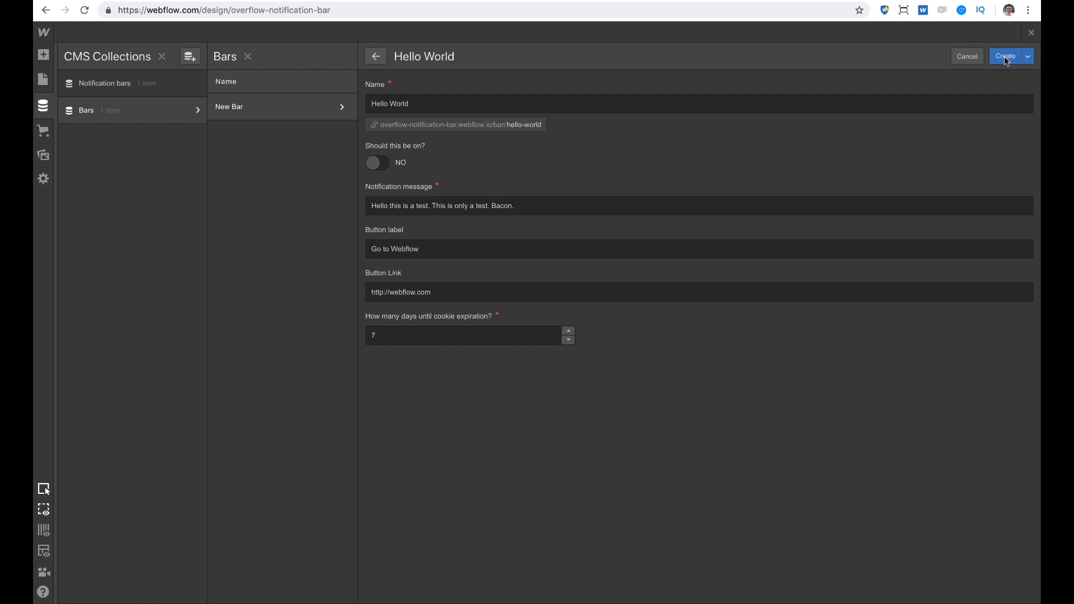
# Return to the work page, place a Collection List in the body and set its source to Bars
pyautogui.click(1032, 33)
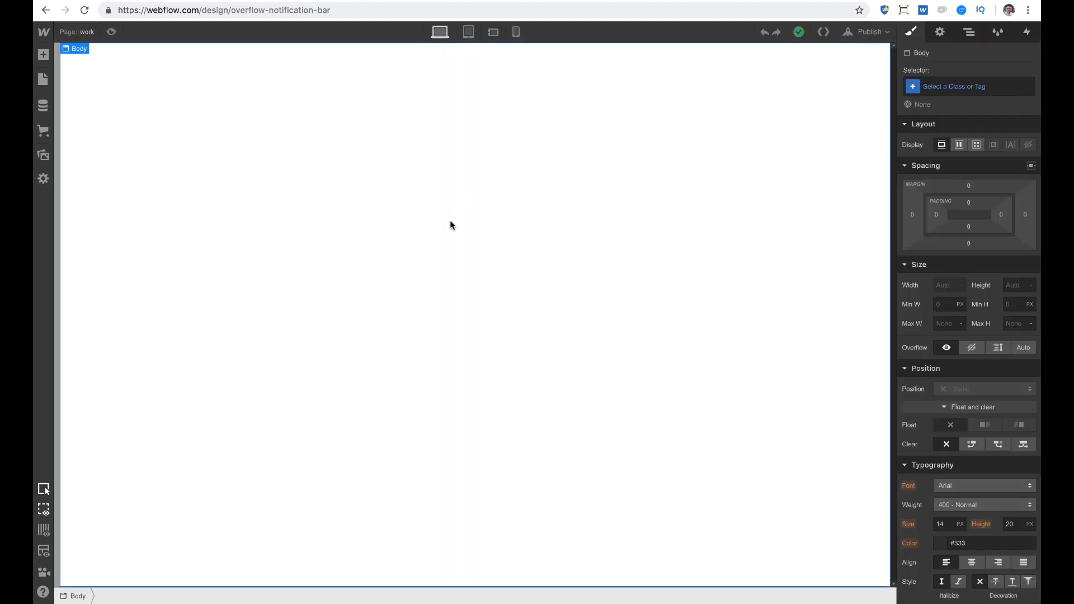
pyautogui.press('a')
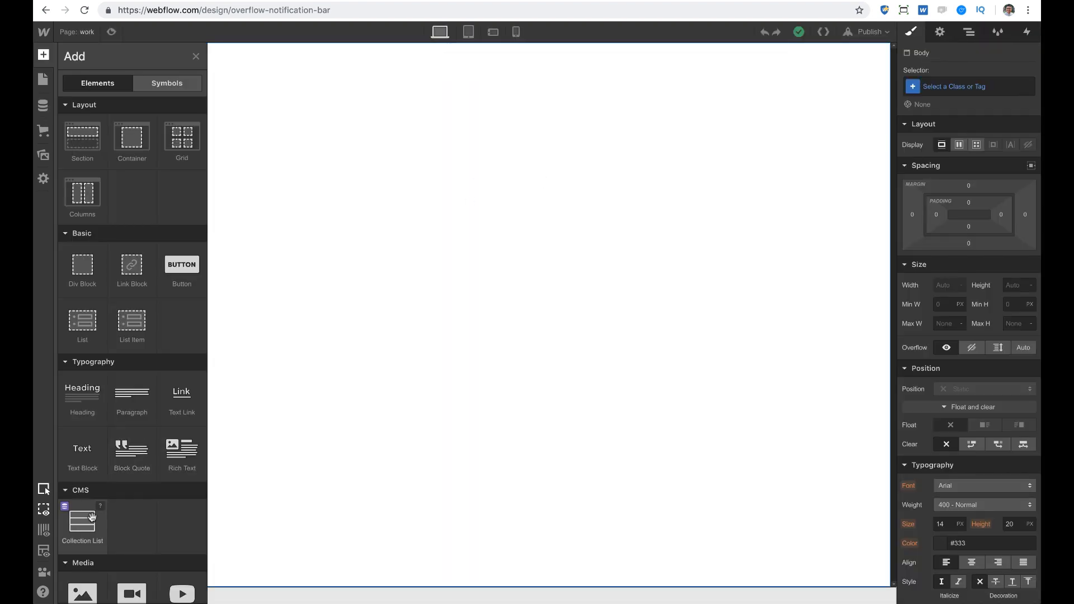
pyautogui.moveTo(81, 523); pyautogui.dragTo(514, 114)
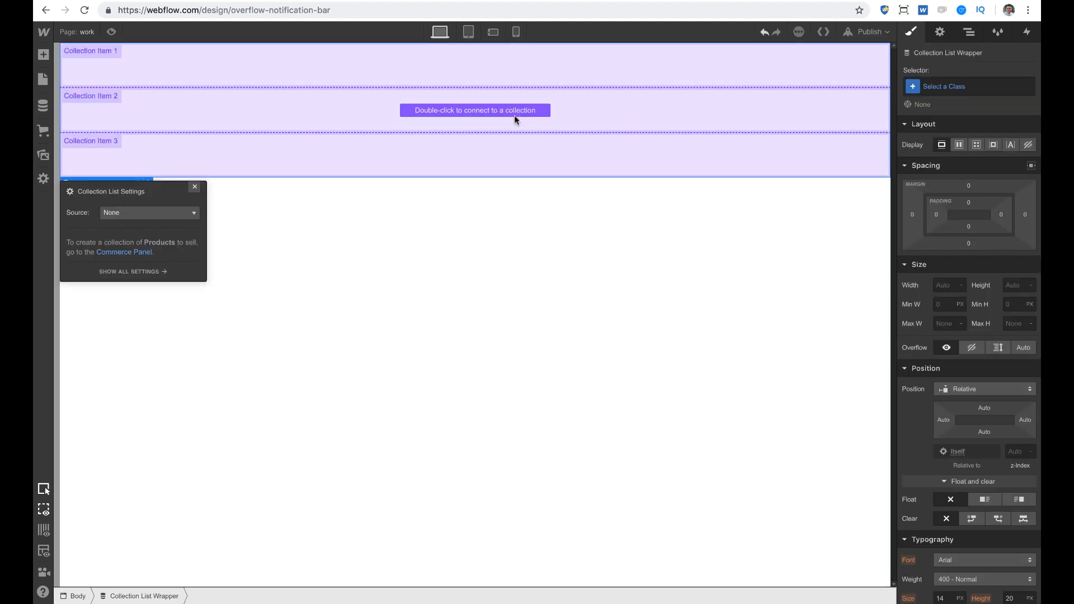
pyautogui.moveTo(145, 190); pyautogui.dragTo(469, 199)
pyautogui.click(472, 221)
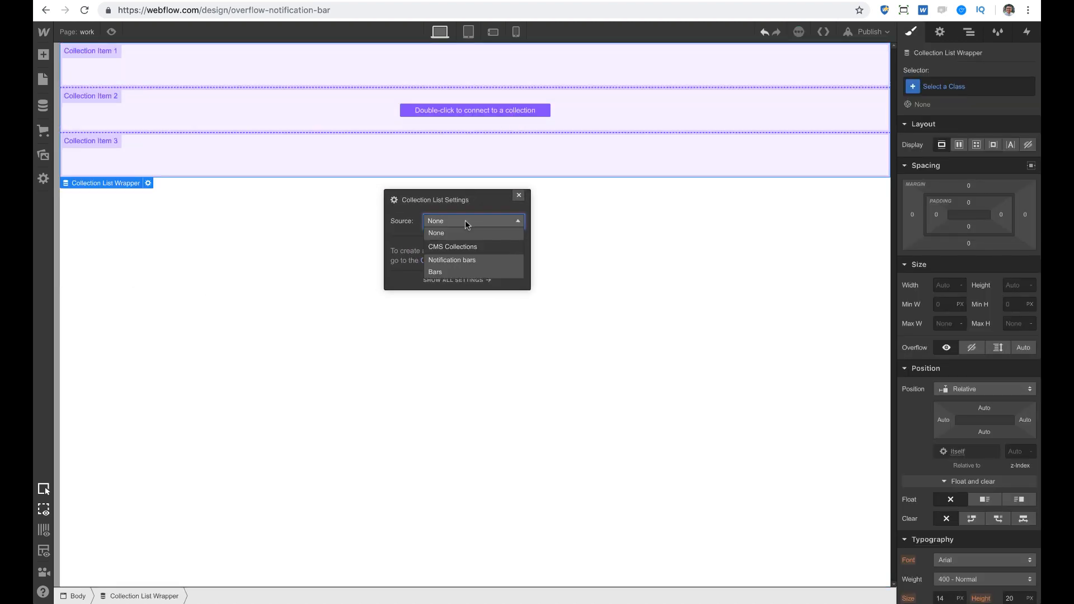
pyautogui.click(445, 271)
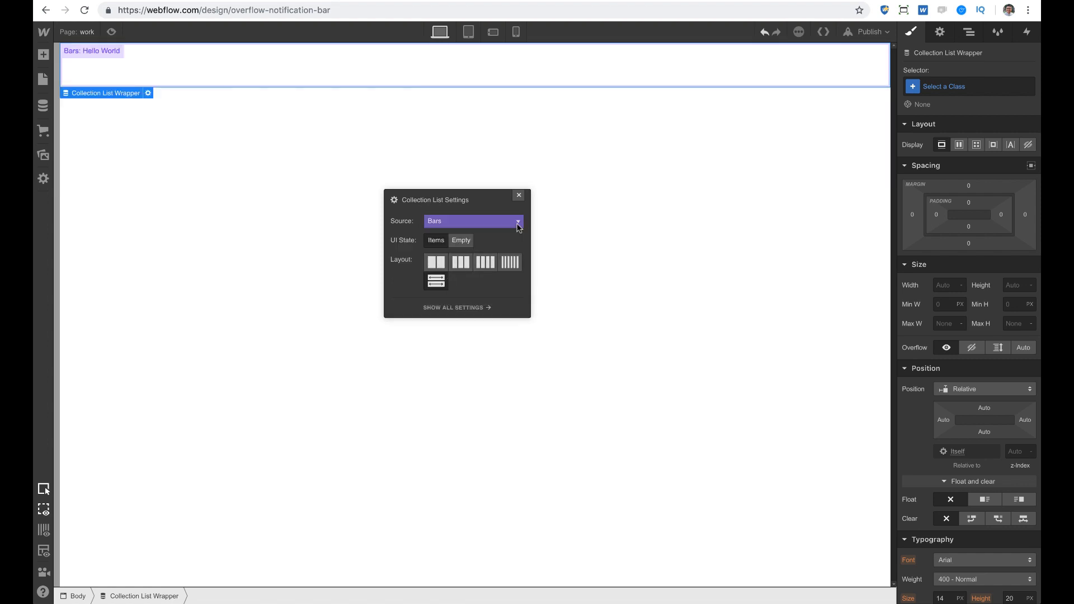
pyautogui.click(518, 196)
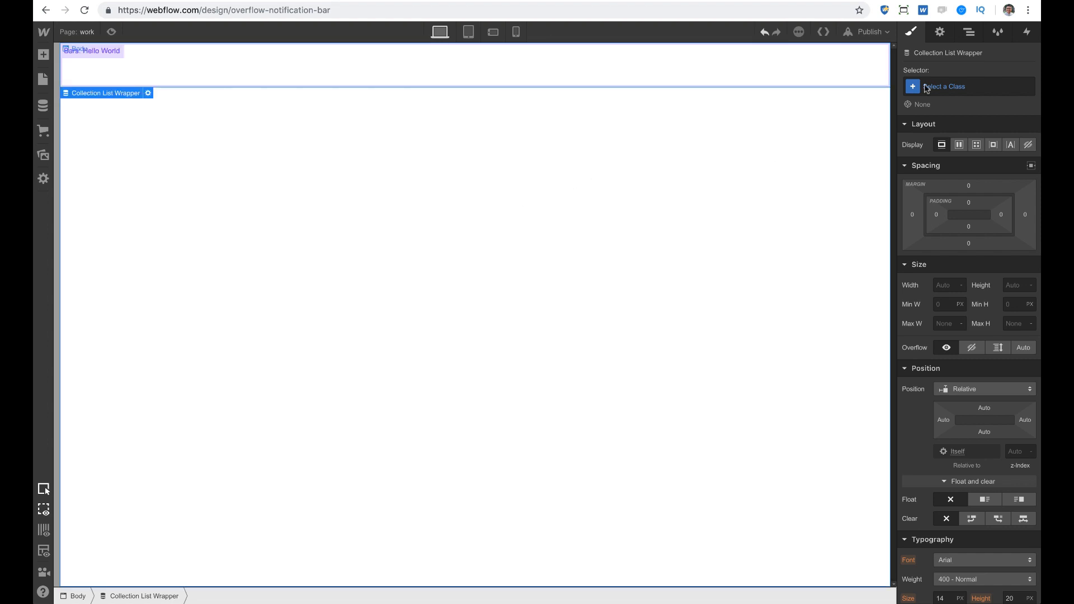
# Expand the Collection List Wrapper's structure and place a Div Block inside the Collection Item
pyautogui.click(967, 35)
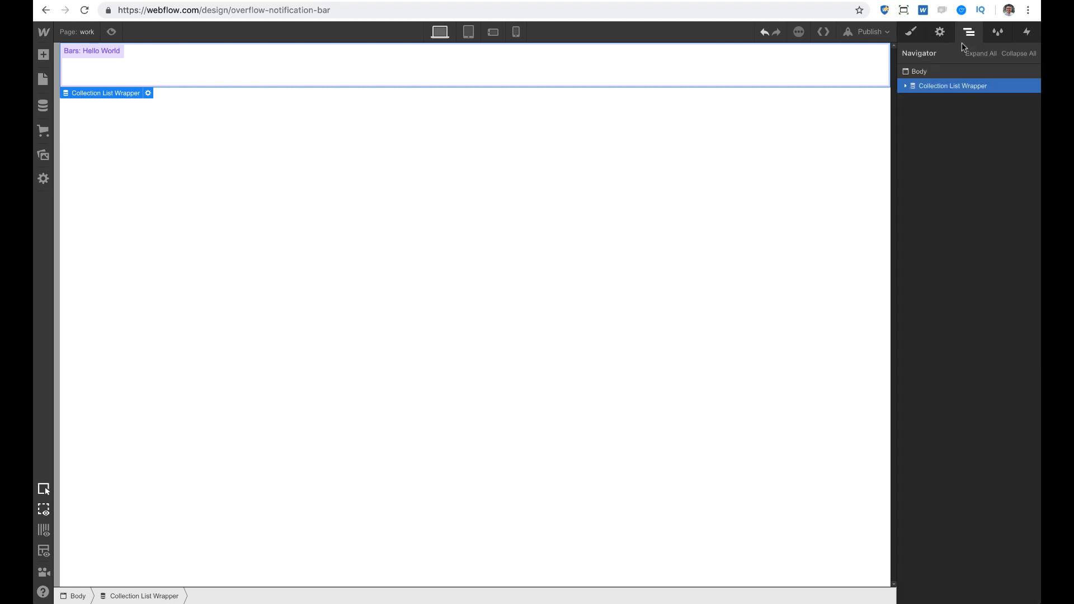
pyautogui.click(905, 86)
pyautogui.click(913, 101)
pyautogui.click(957, 114)
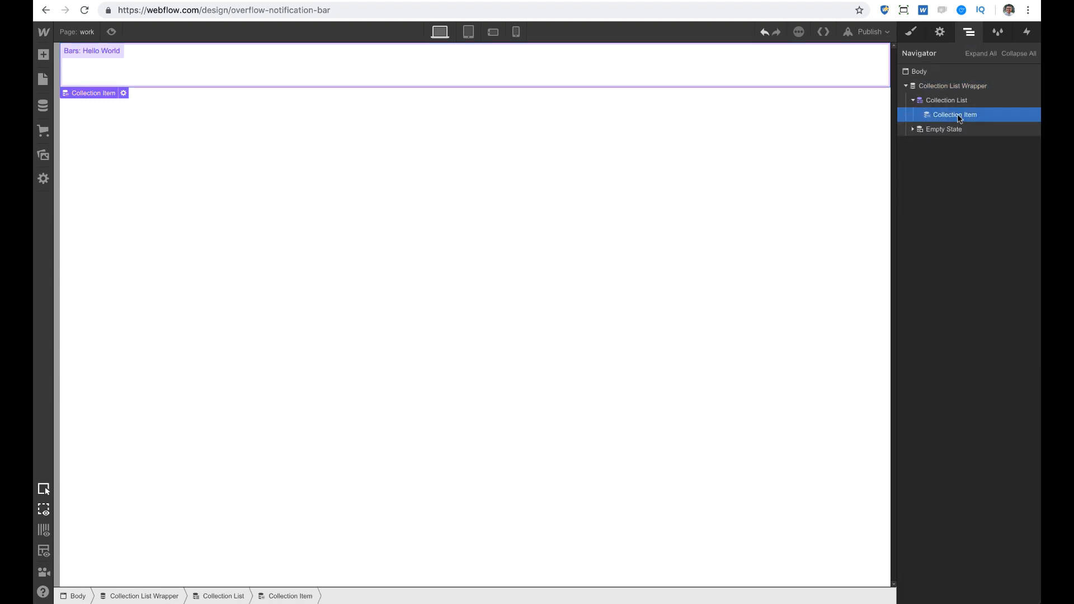
pyautogui.press('a')
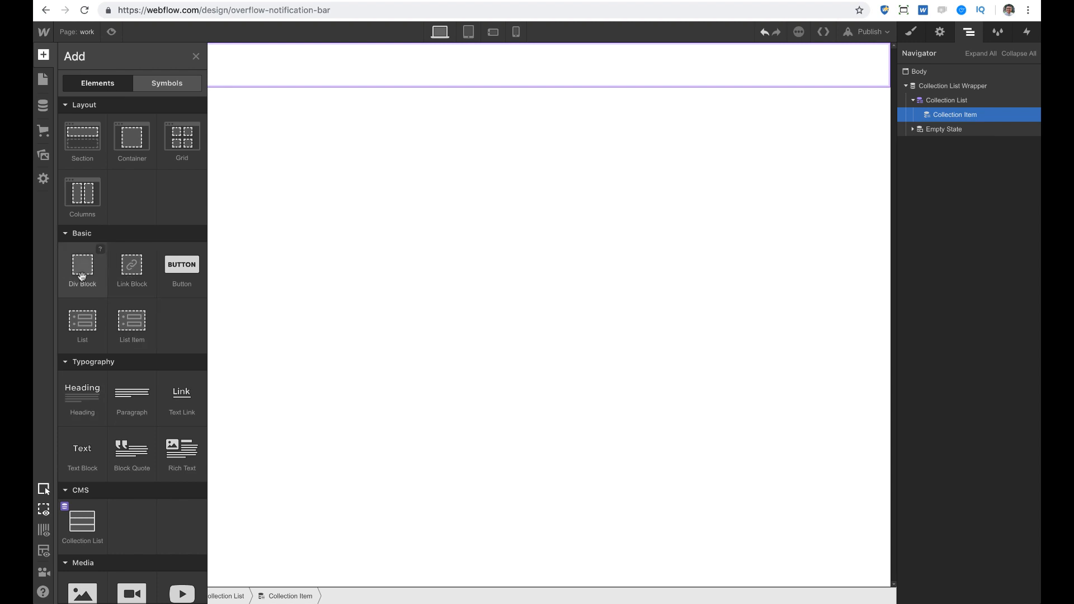
pyautogui.moveTo(82, 264); pyautogui.dragTo(634, 74)
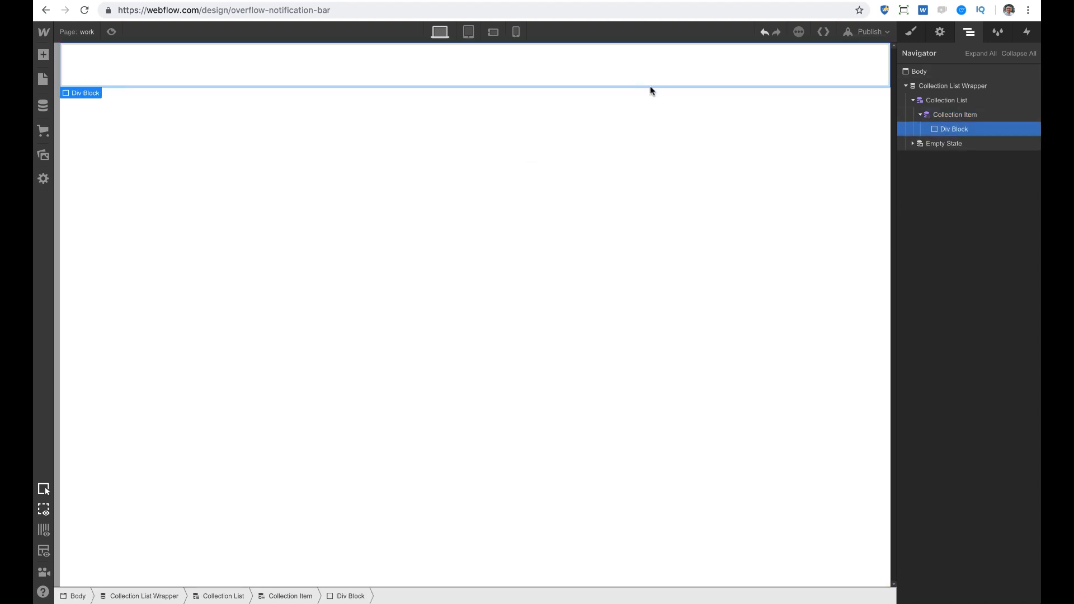
# Try the existing "notification bar" class on the new Div Block, then undo it
pyautogui.click(917, 35)
pyautogui.click(955, 86)
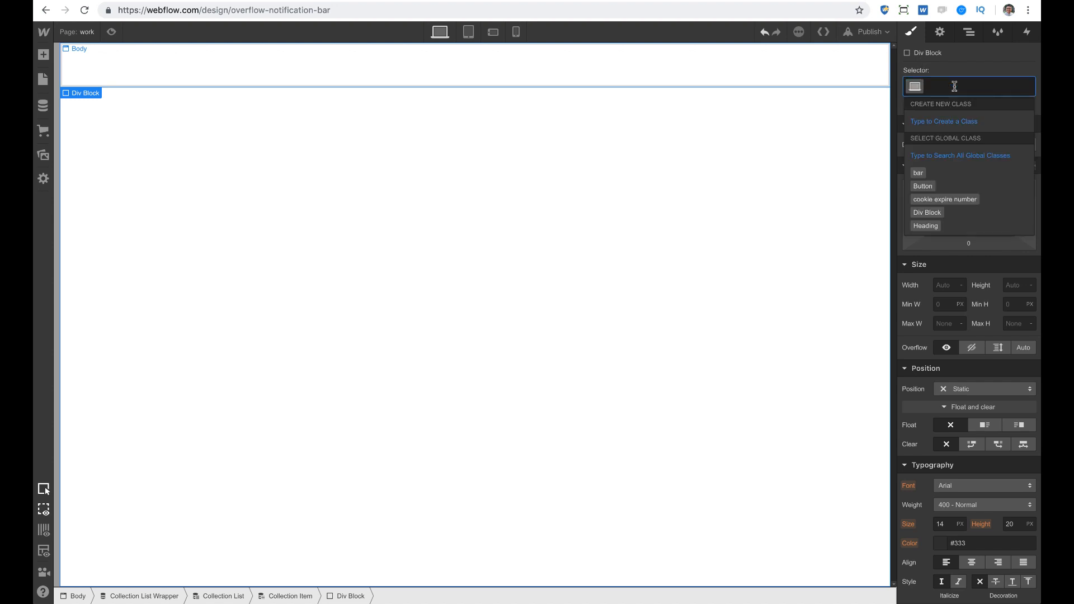
pyautogui.write('noti')
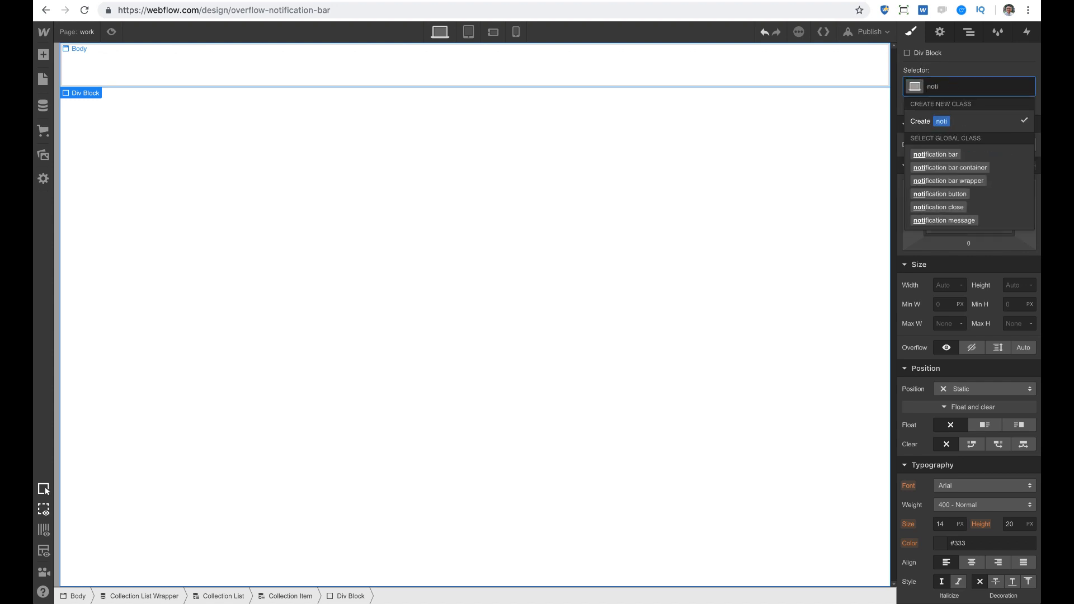
pyautogui.write('fication bar')
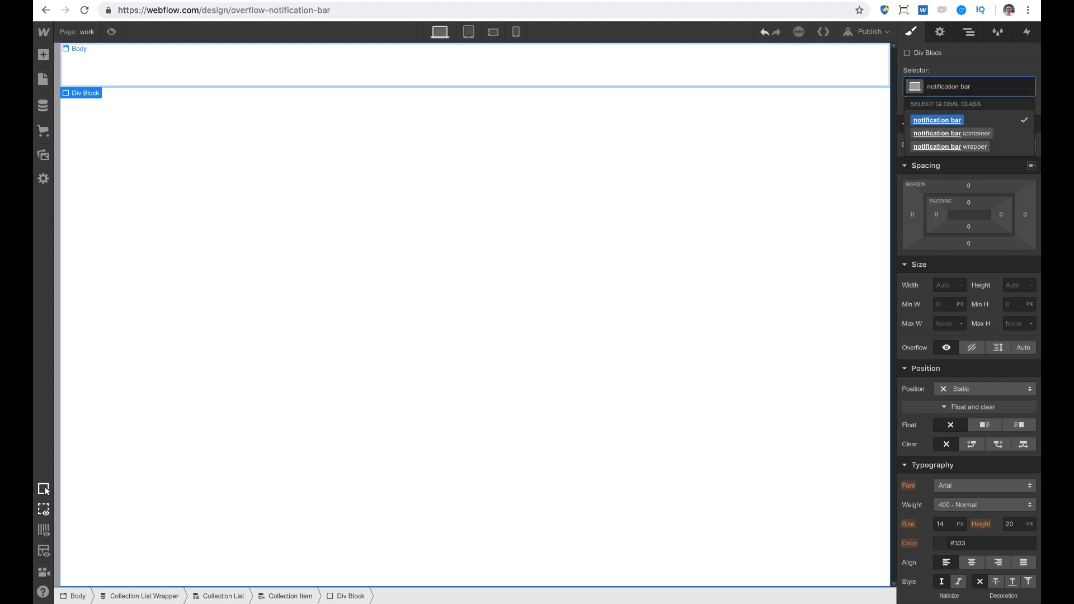
pyautogui.press('Return')
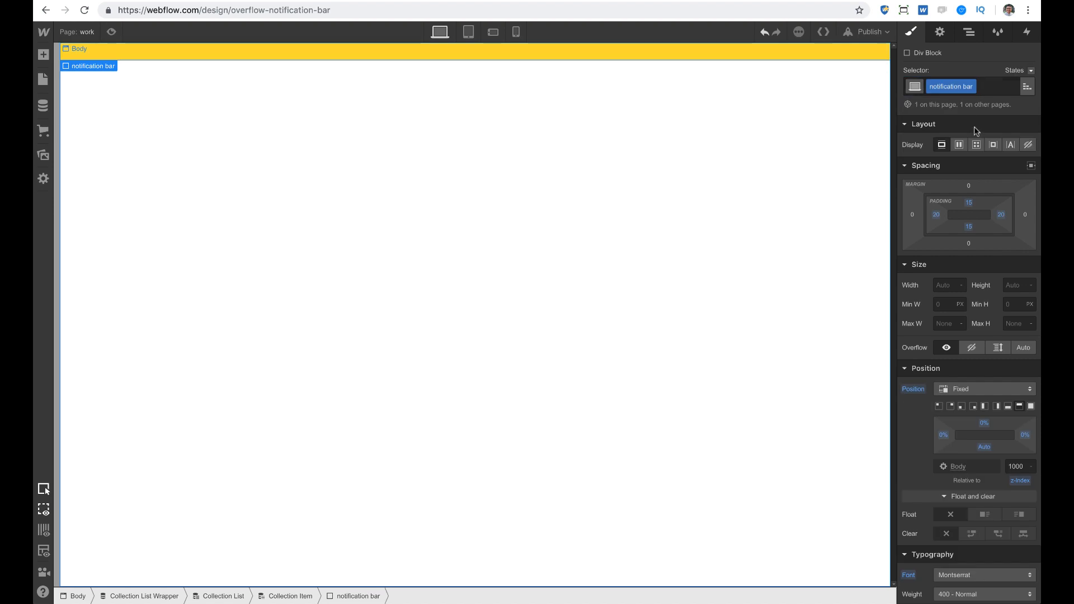
pyautogui.press('super+z')
# Apply the existing "bar" class to the Div Block and reset its height to Auto
pyautogui.click(953, 88)
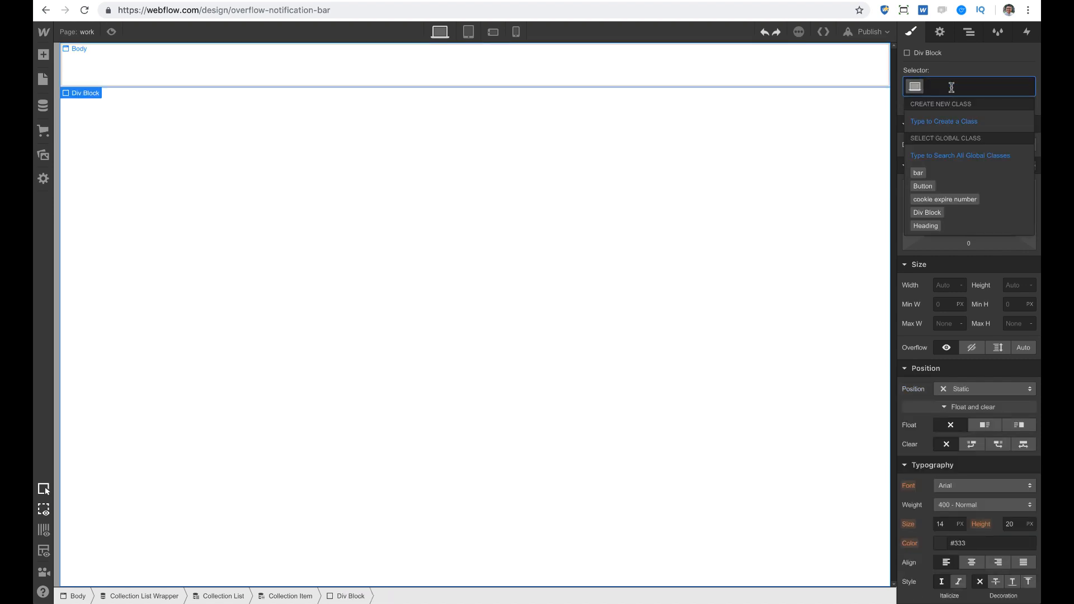
pyautogui.write('bar')
pyautogui.press('Return')
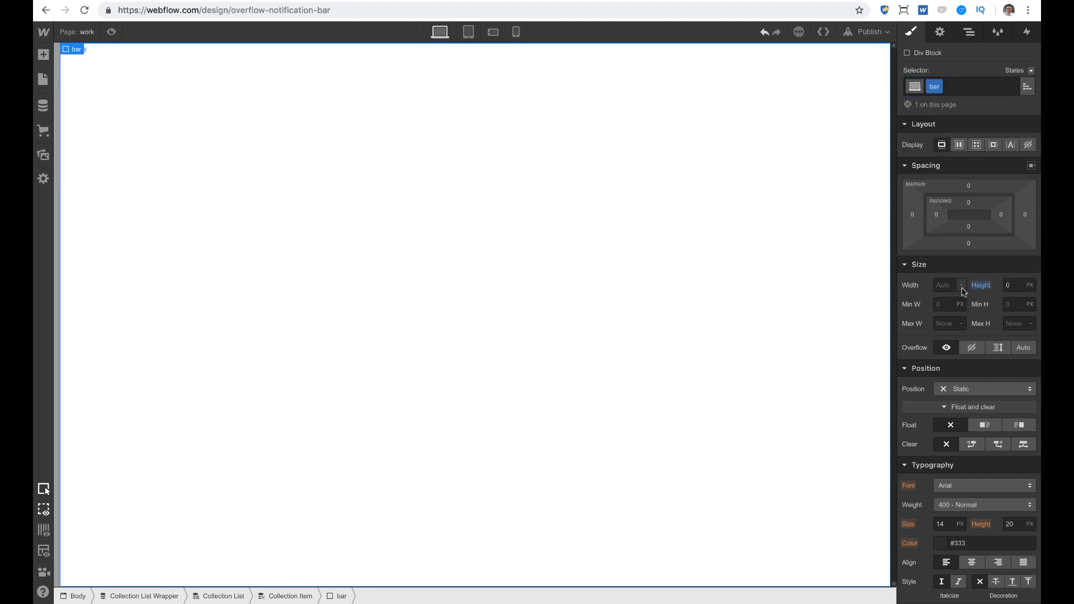
pyautogui.keyDown('alt'); pyautogui.click(981, 286); pyautogui.keyUp('alt')
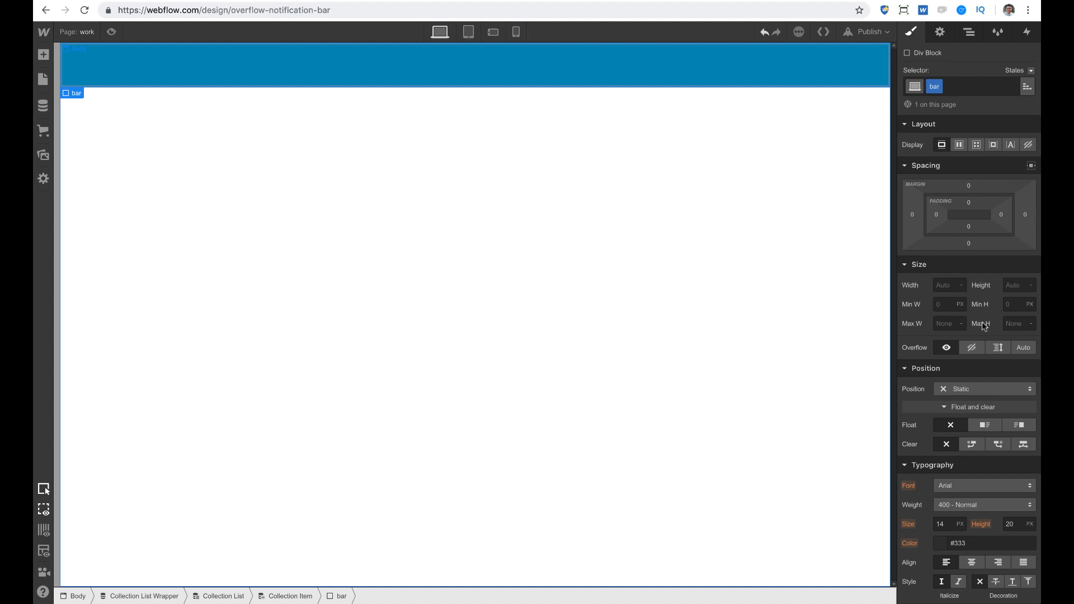
# Set the bar's padding to 24 px on all four sides
pyautogui.scroll(-2, 984, 325)
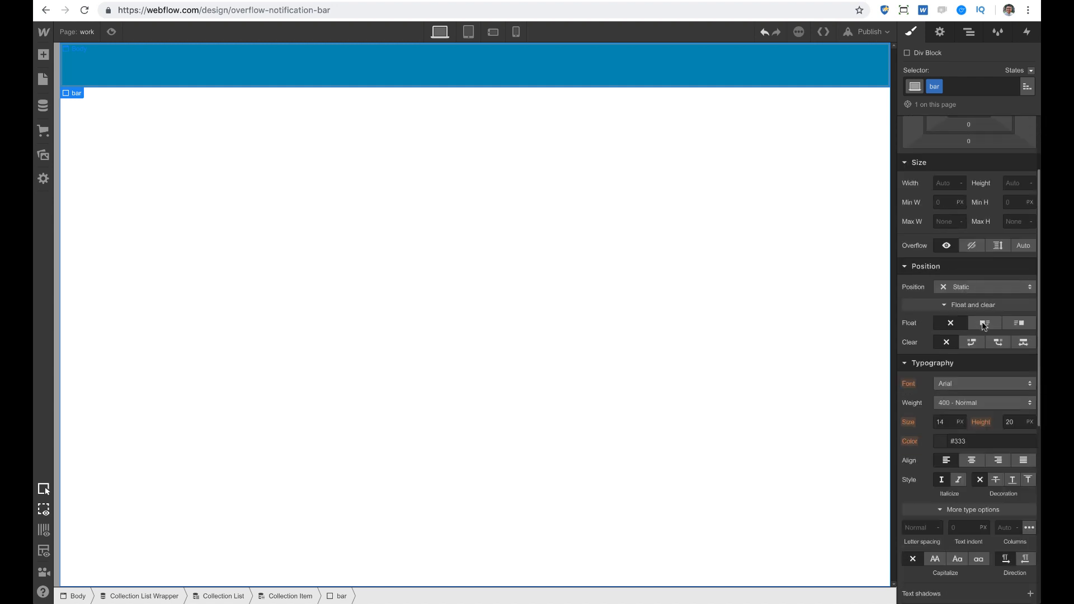
pyautogui.scroll(2, 984, 322)
pyautogui.scroll(-6, 984, 322)
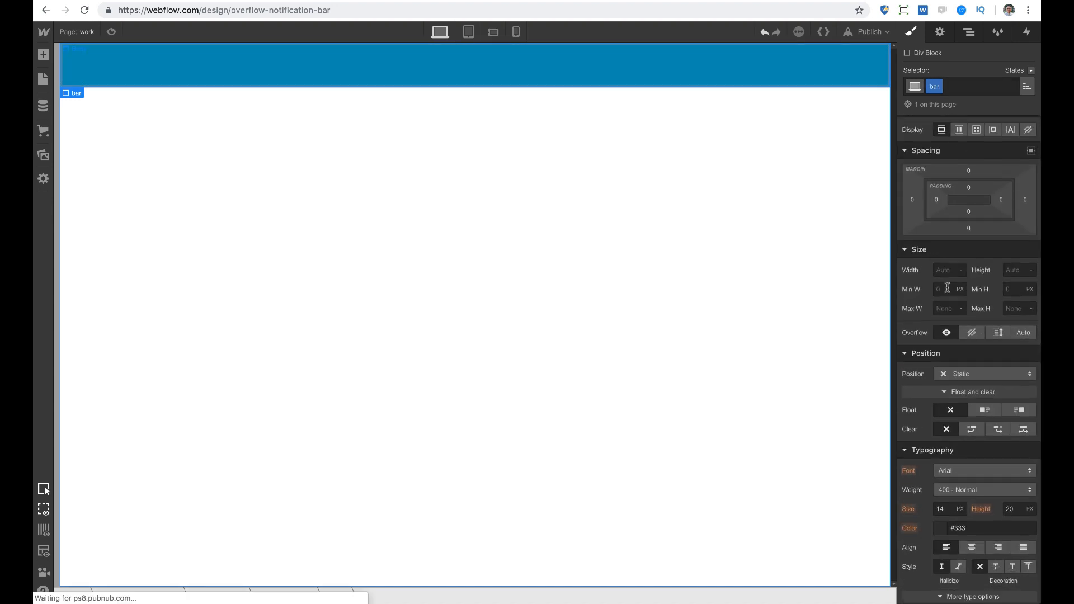
pyautogui.scroll(-1, 947, 374)
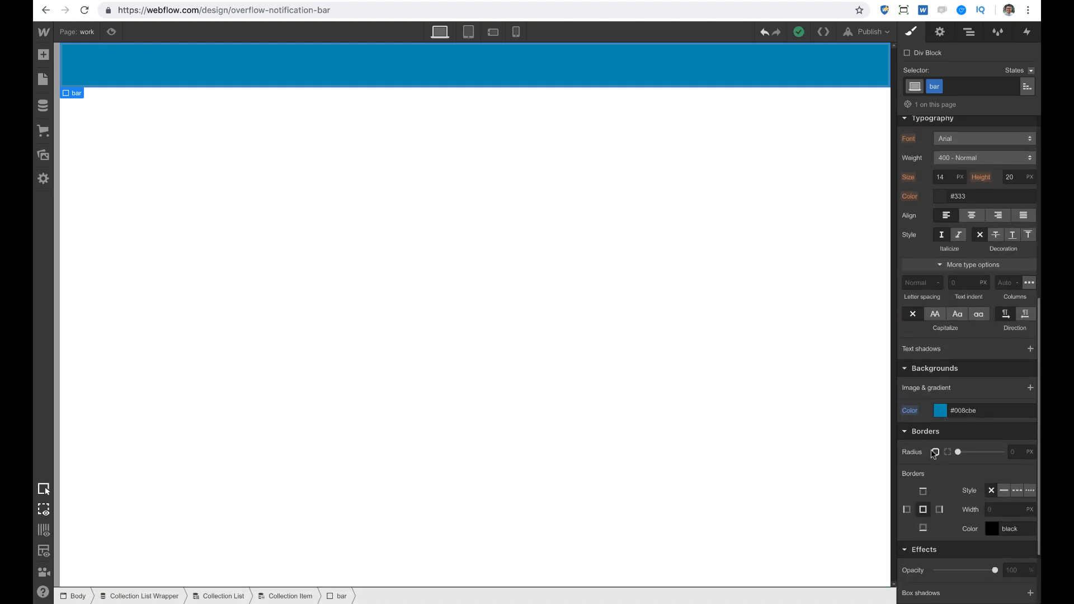
pyautogui.scroll(-2, 933, 452)
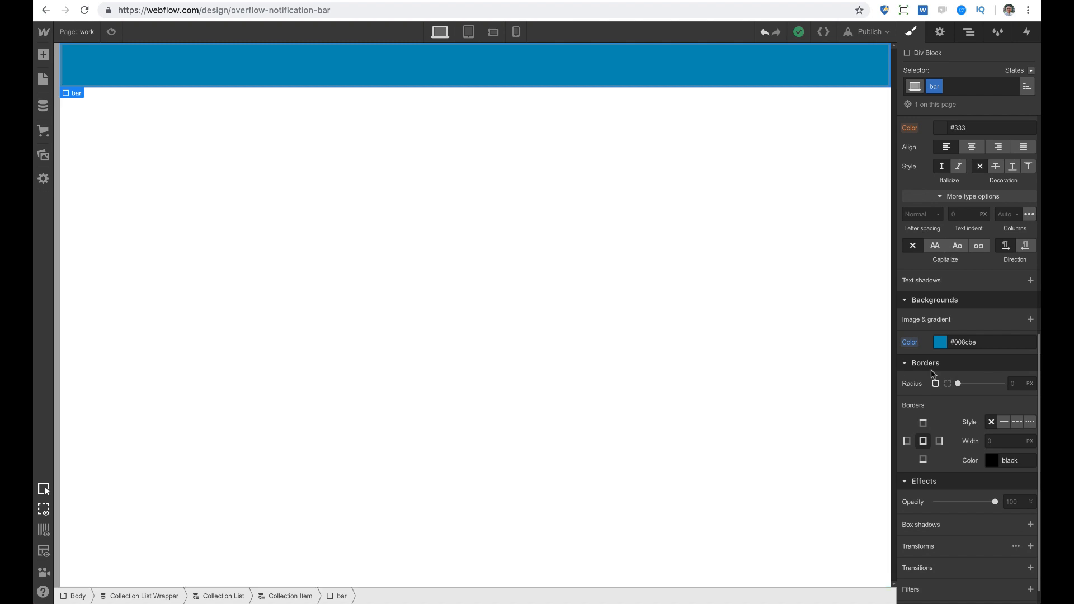
pyautogui.scroll(12, 958, 334)
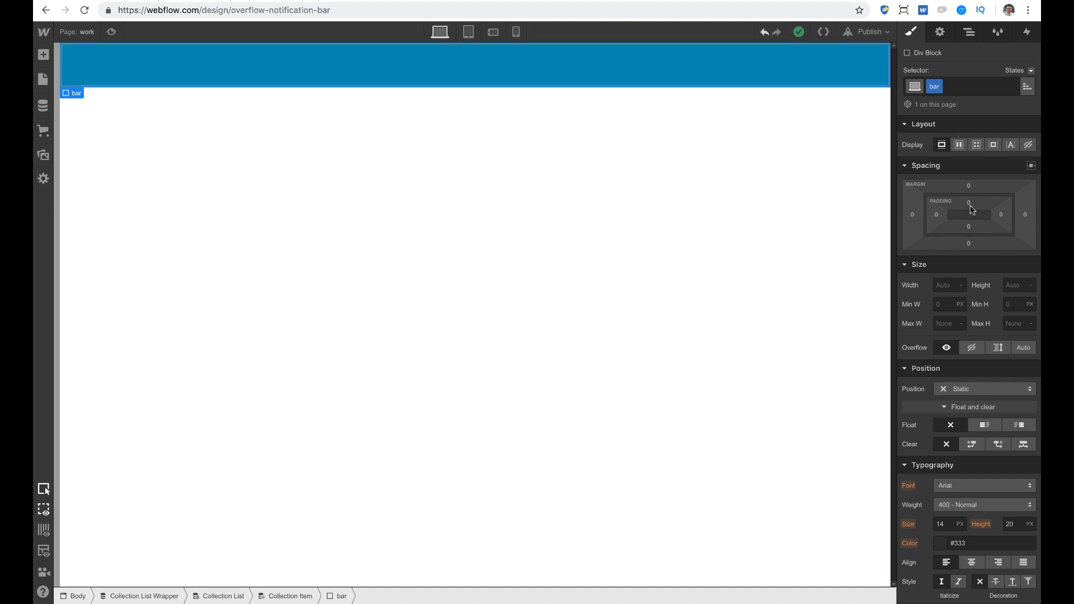
pyautogui.moveTo(973, 203); pyautogui.dragTo(972, 246)
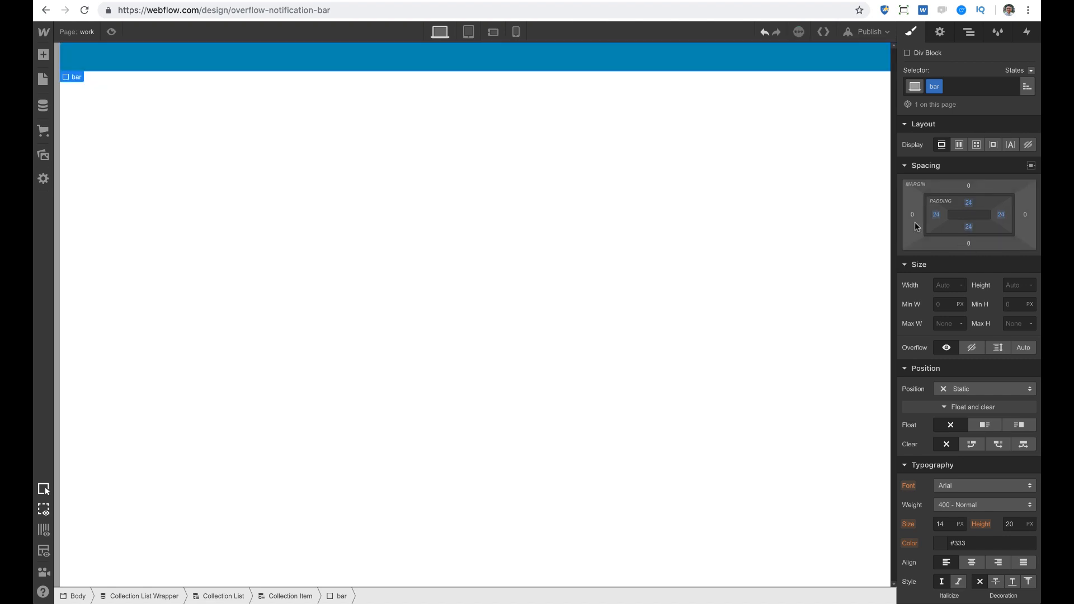
# Place a Div Block inside the bar and give it the new class "bar container"
pyautogui.press('a')
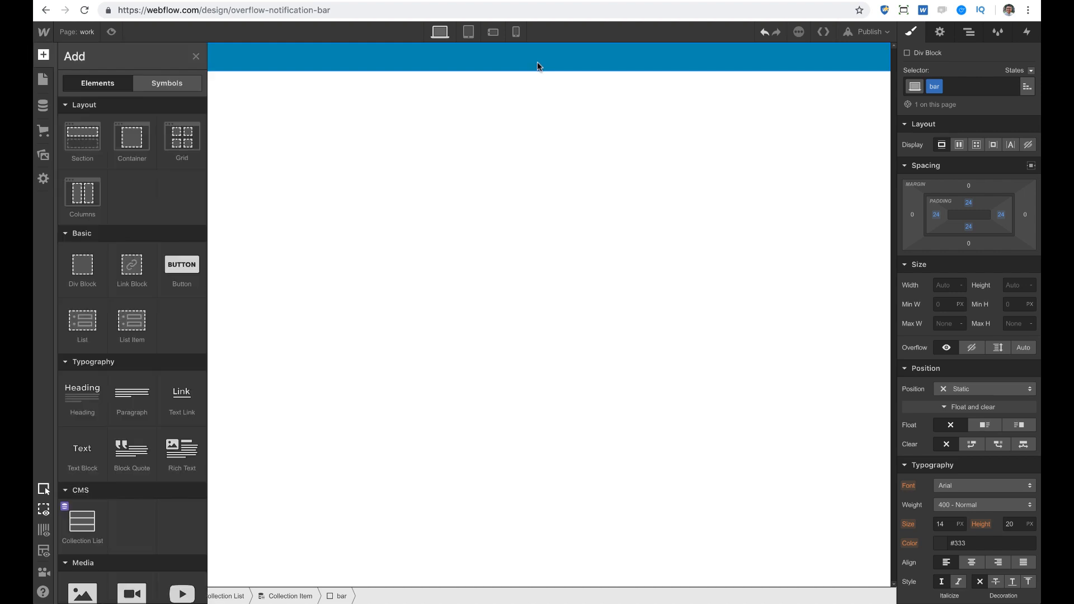
pyautogui.click(84, 279)
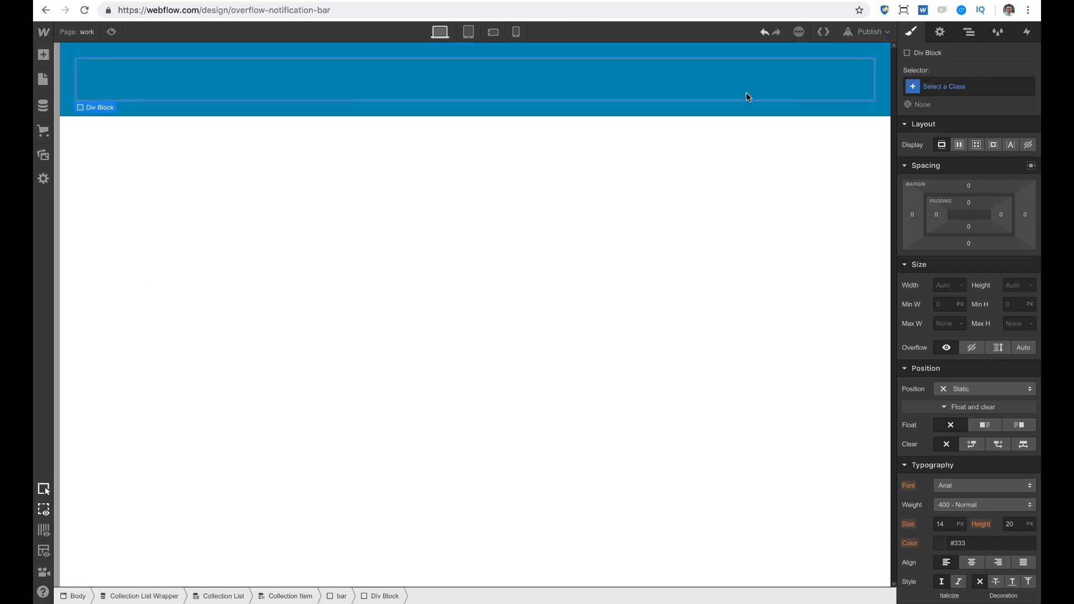
pyautogui.click(963, 88)
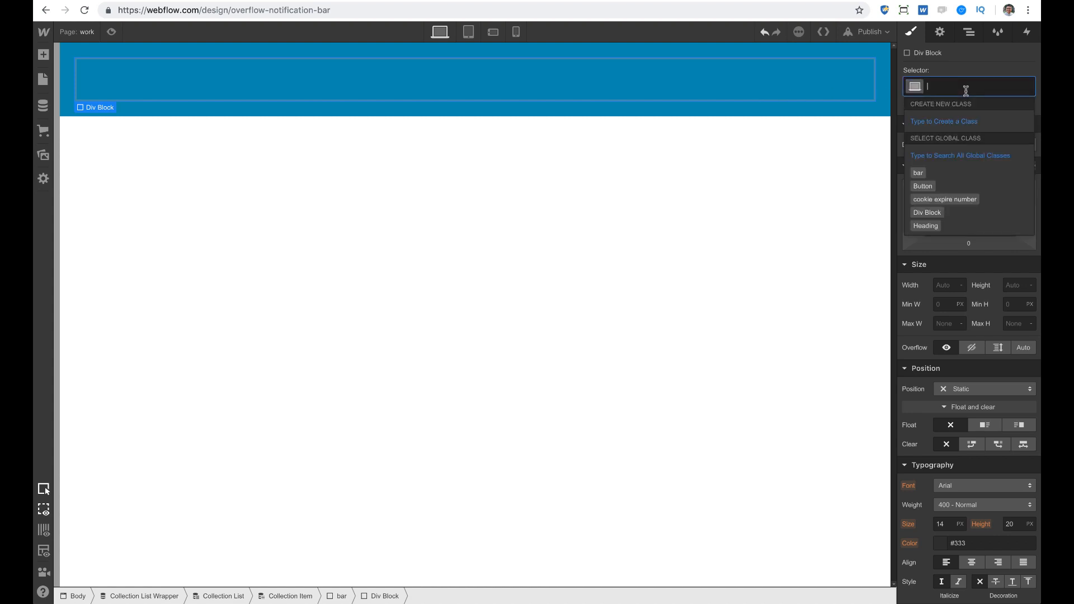
pyautogui.write('bar w')
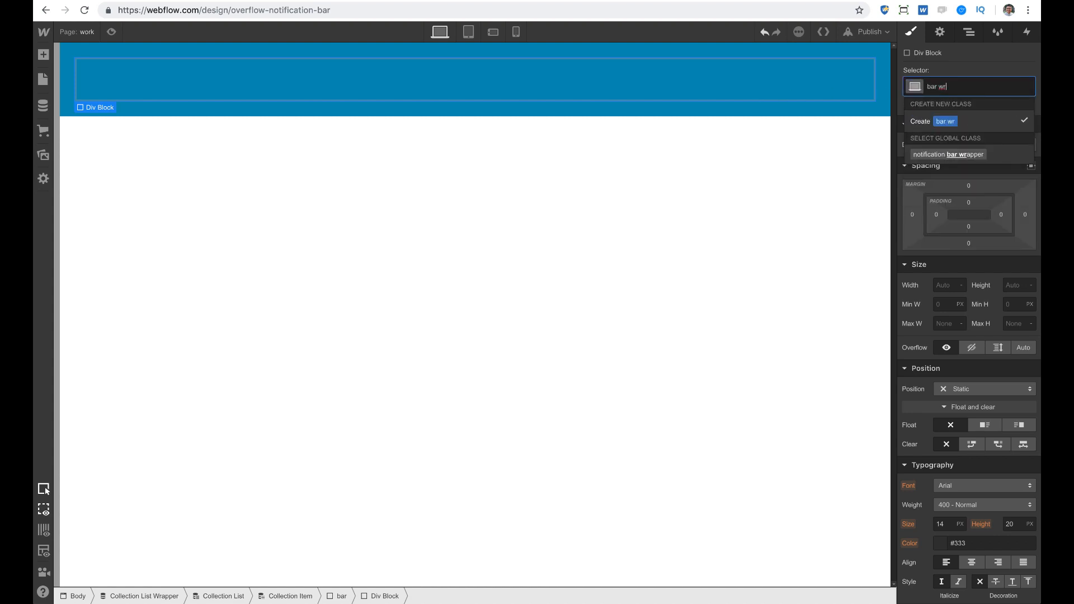
pyautogui.press('BackSpace')
pyautogui.write('c')
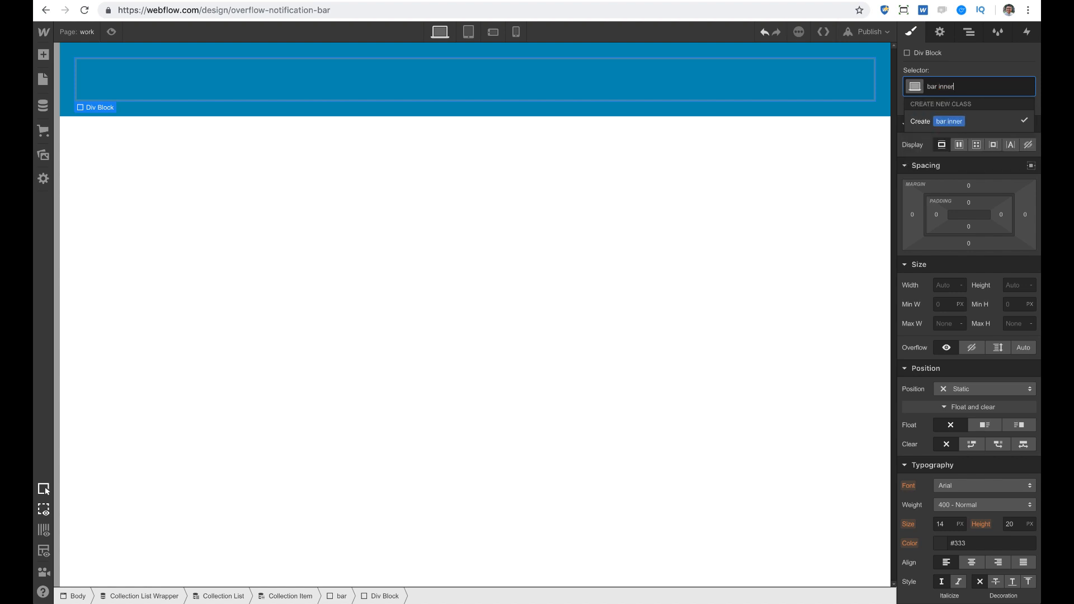
pyautogui.write('ontainer')
pyautogui.press('Return')
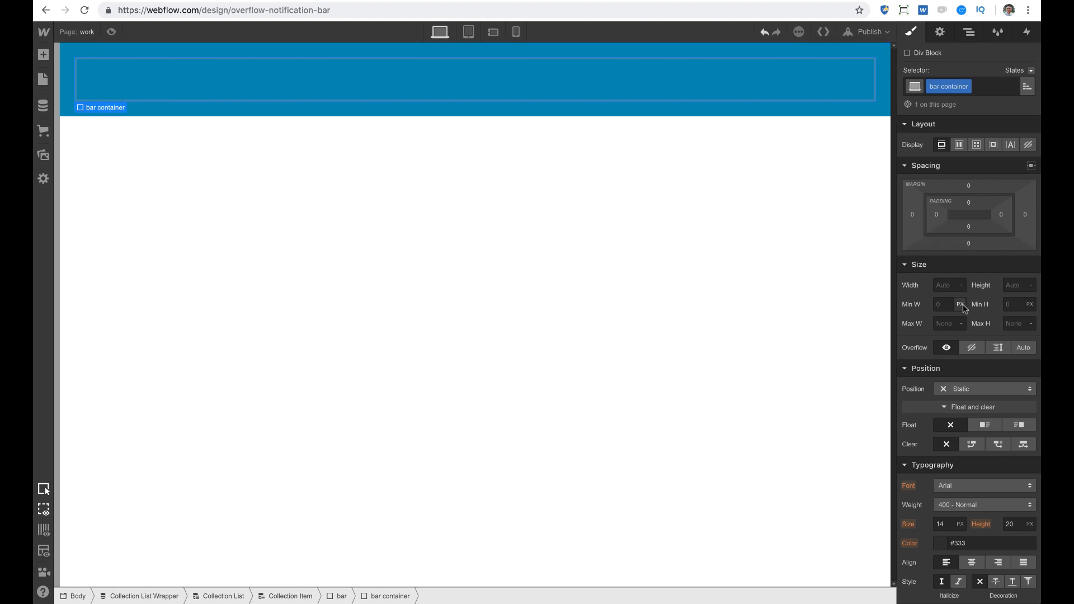
# Limit the bar container's maximum width to 1200 px and centre it with automatic side margins
pyautogui.click(944, 324)
pyautogui.write('1200')
pyautogui.press('Return')
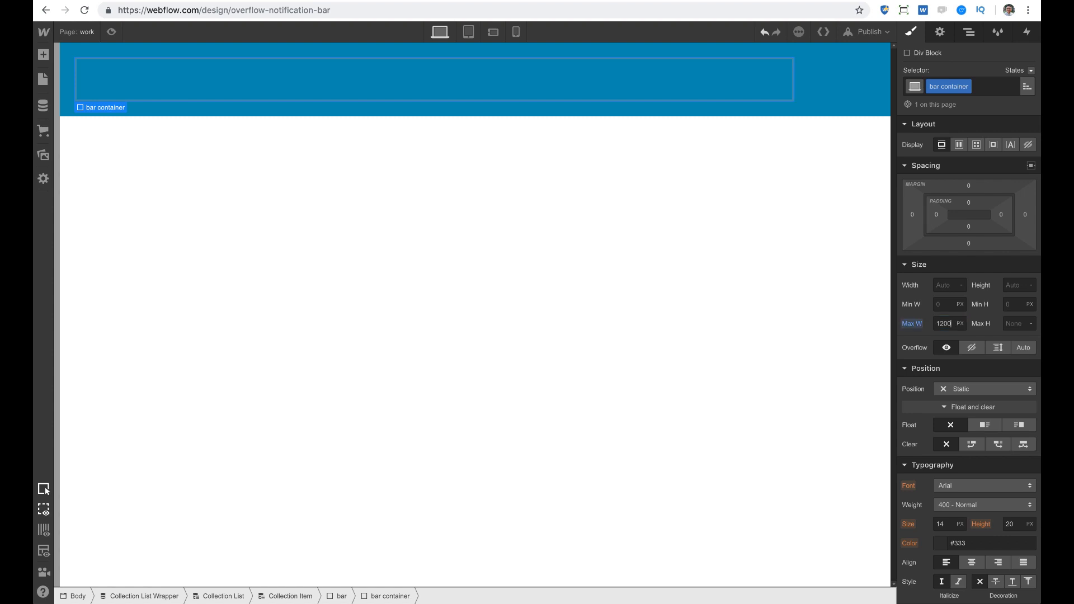
pyautogui.click(914, 216)
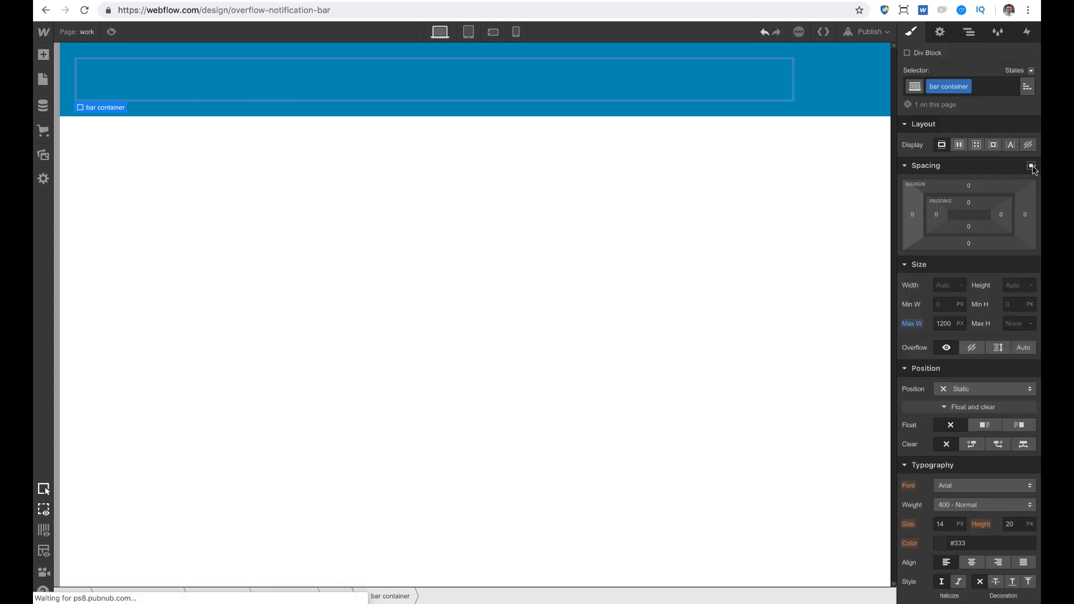
pyautogui.click(1031, 166)
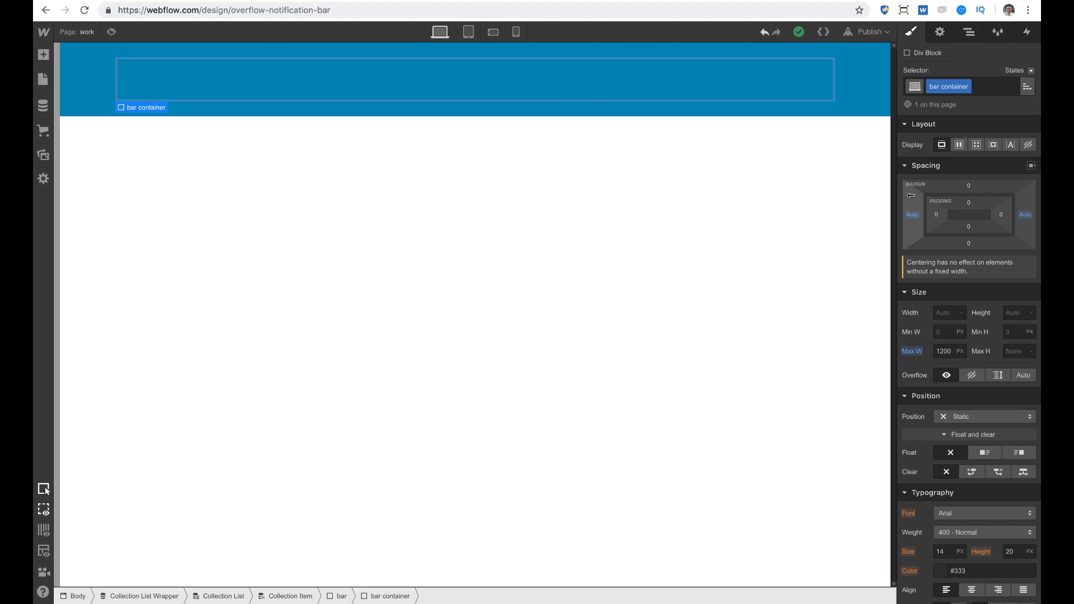
# Make the bar container a horizontal flexbox with its children aligned and justified to the centre
pyautogui.click(959, 145)
pyautogui.click(963, 187)
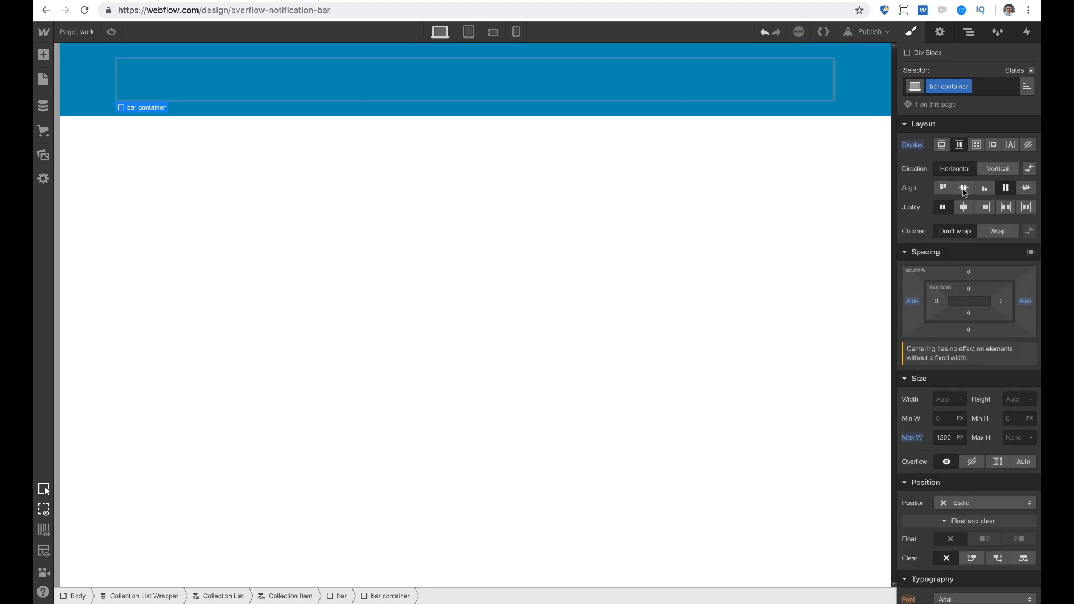
pyautogui.click(963, 207)
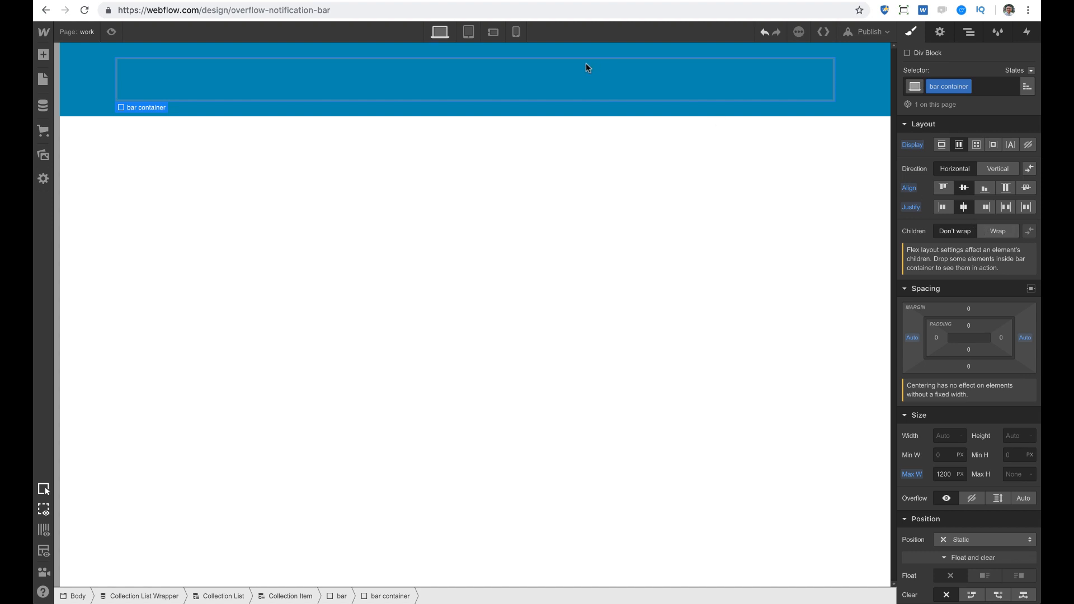
# Place a Text Block in the bar container and bind its text to the Bars collection's Notification message field
pyautogui.press('a')
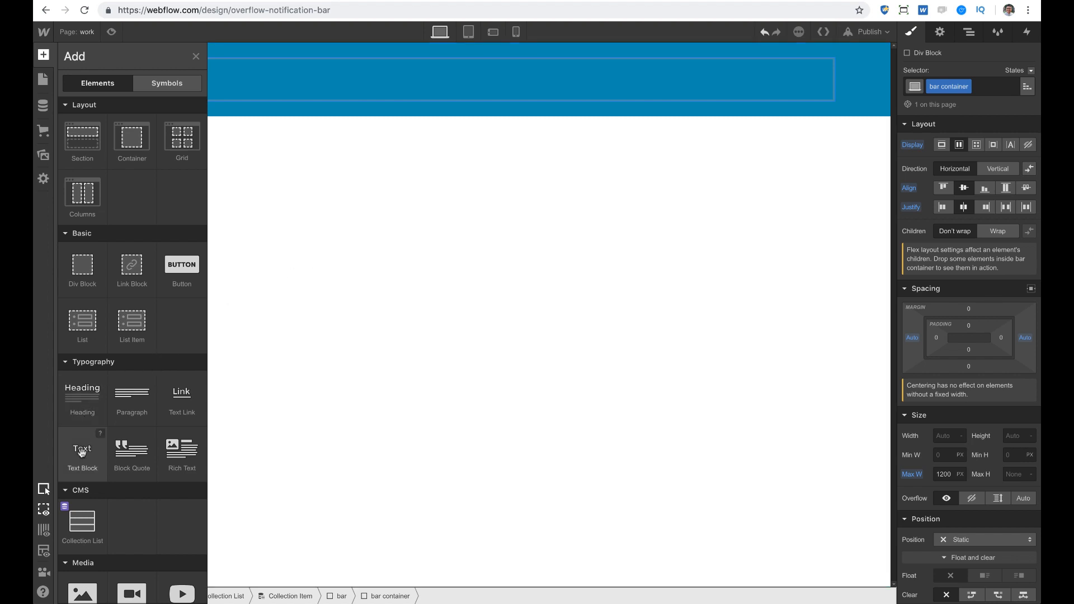
pyautogui.moveTo(81, 452); pyautogui.dragTo(445, 84)
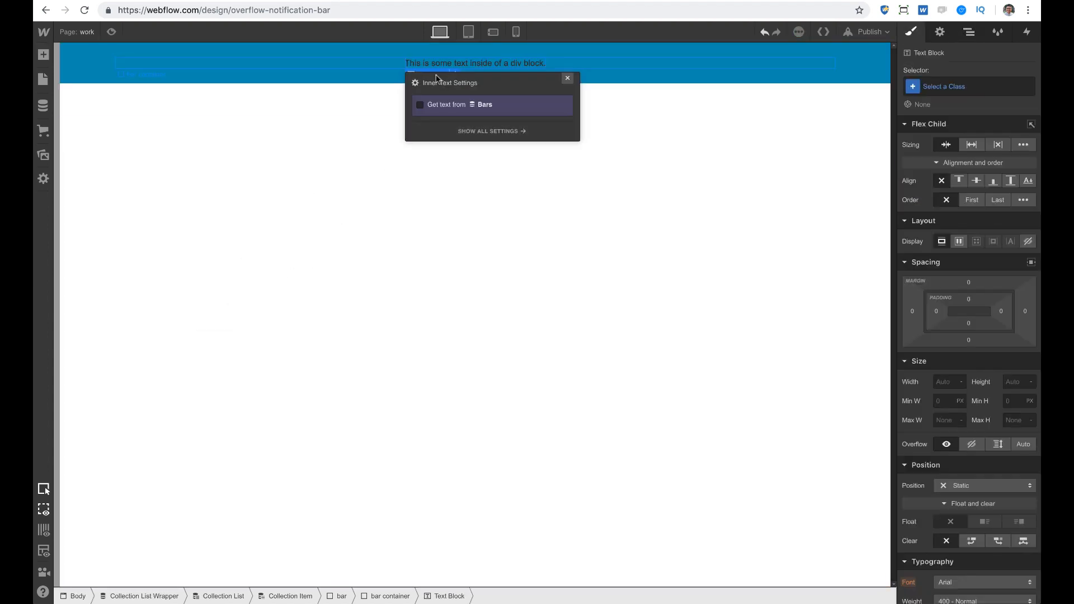
pyautogui.click(438, 102)
pyautogui.click(448, 122)
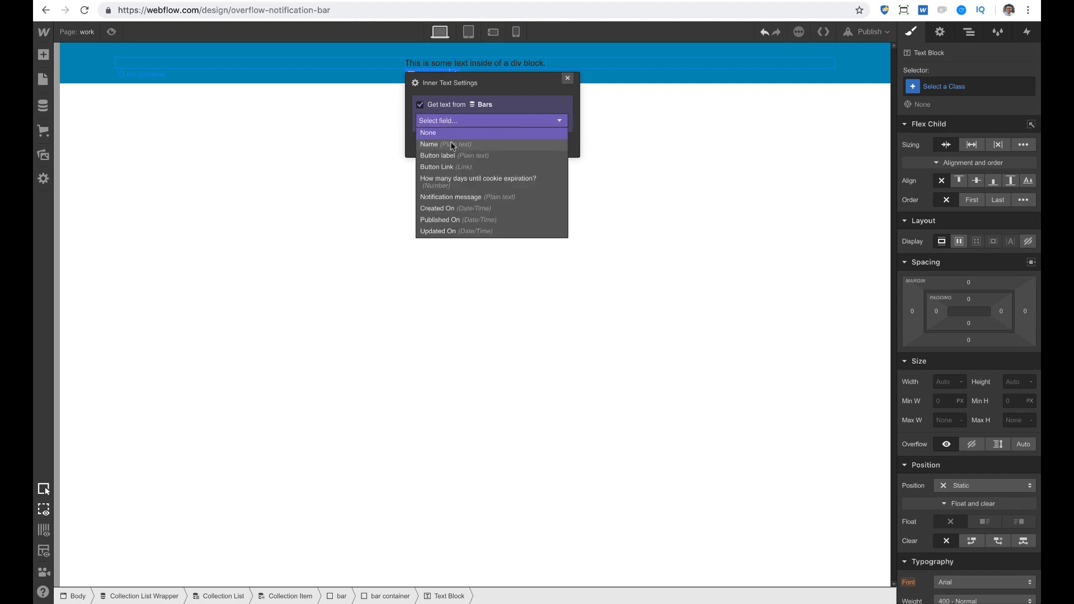
pyautogui.click(451, 144)
pyautogui.click(459, 121)
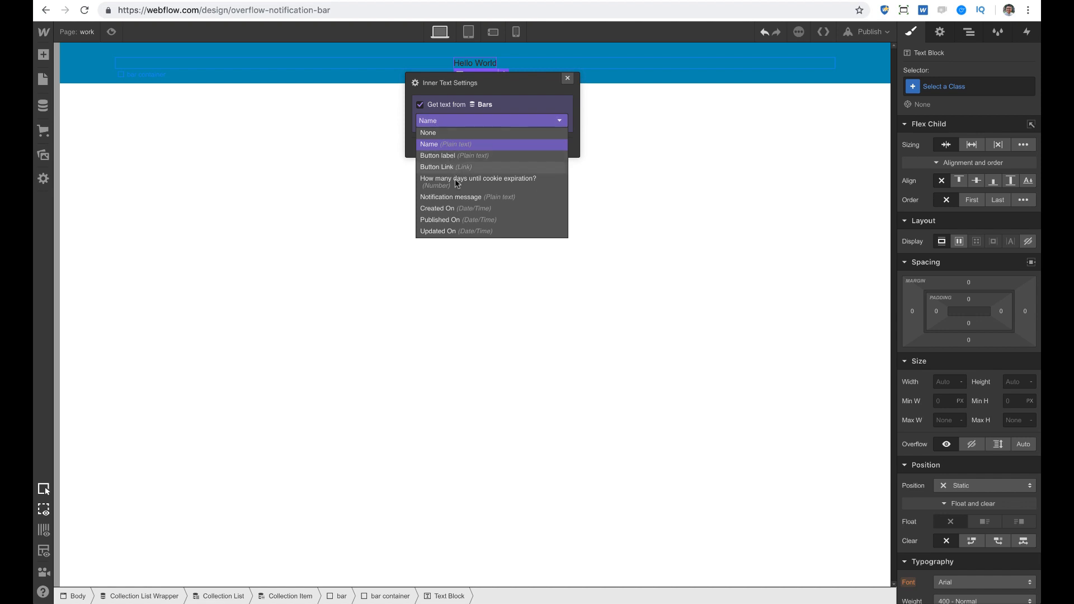
pyautogui.click(461, 204)
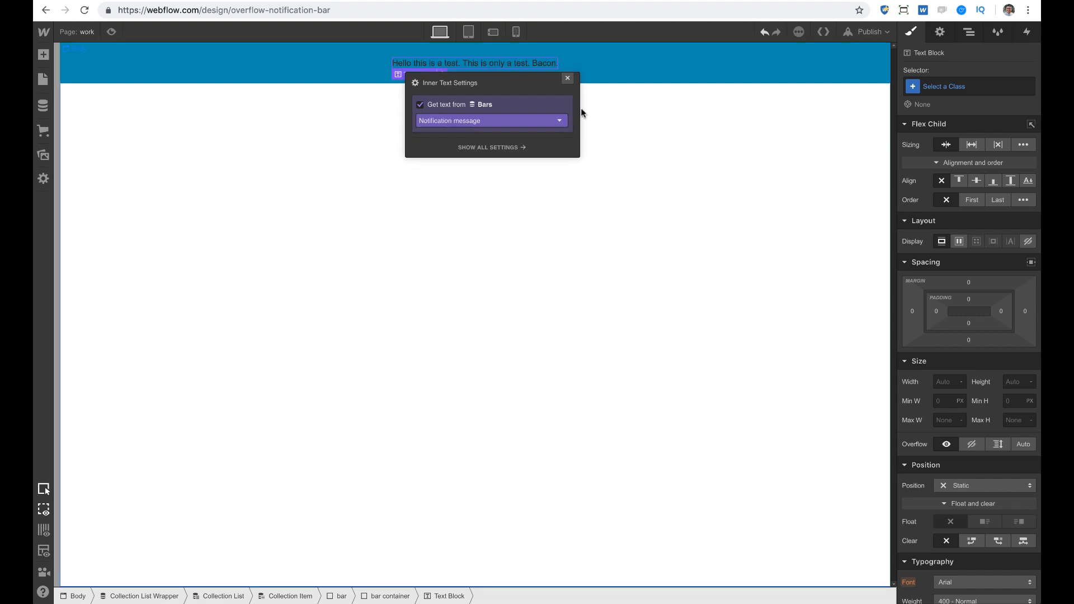
pyautogui.click(567, 78)
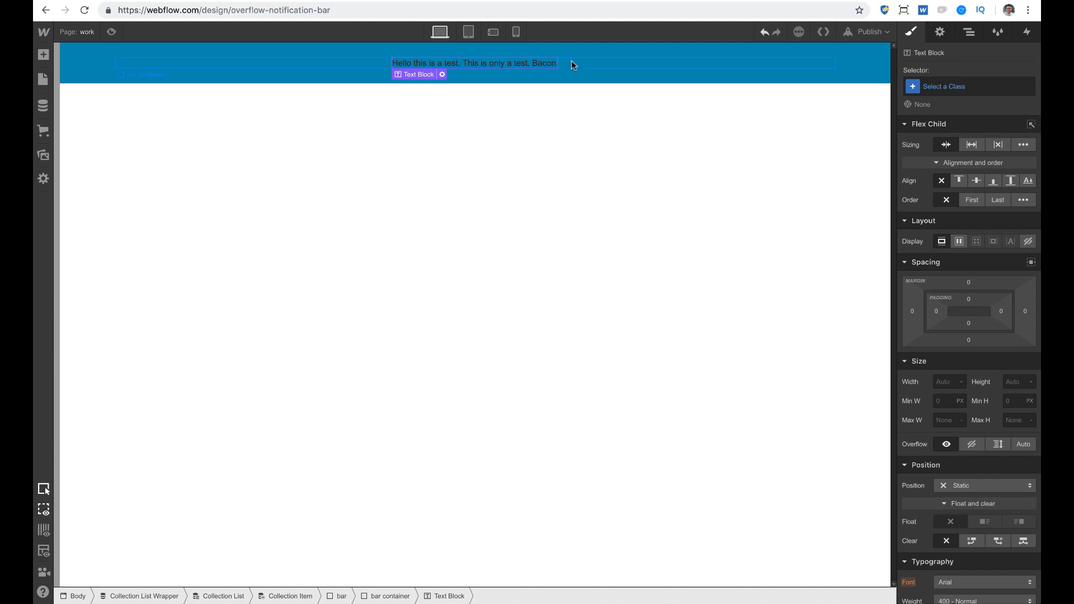
# Add a Button beside the message, taking its URL from the Bars Button Link field and its text from Button label
pyautogui.press('a')
pyautogui.moveTo(193, 255); pyautogui.dragTo(588, 68)
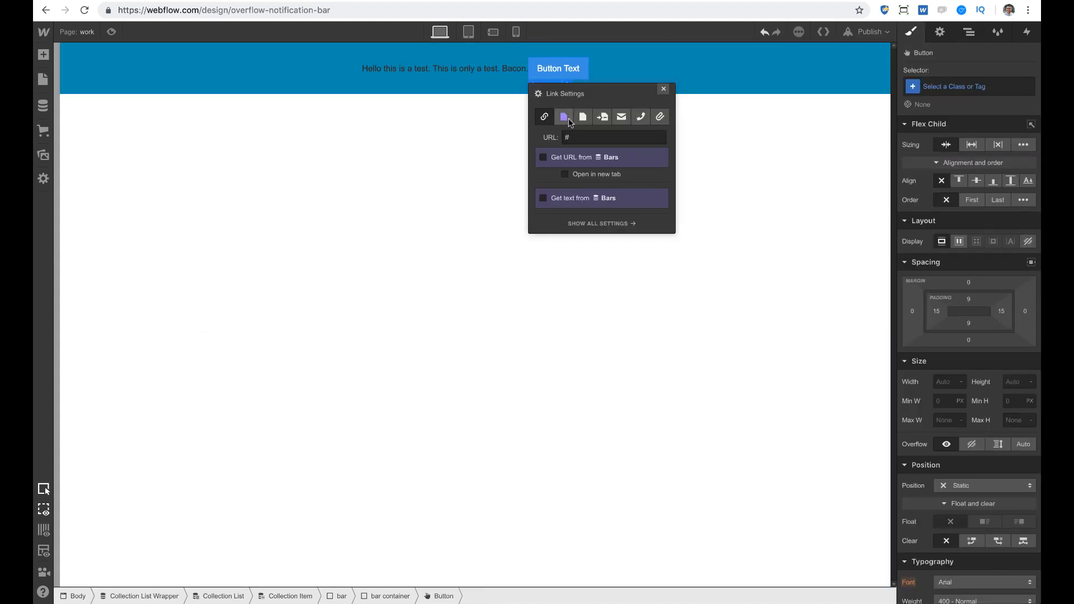
pyautogui.click(572, 157)
pyautogui.click(576, 173)
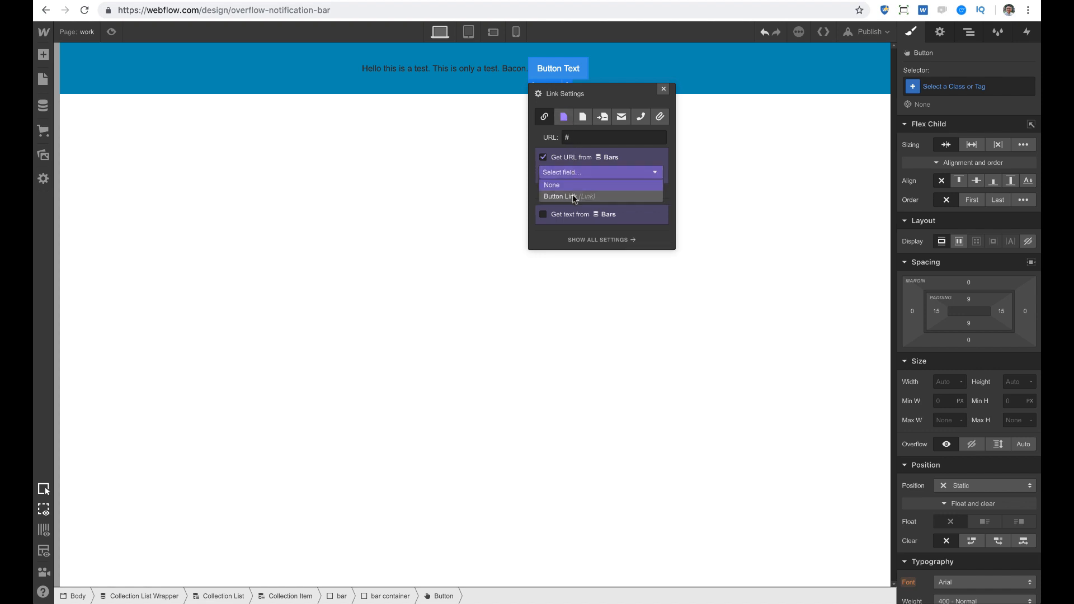
pyautogui.click(572, 196)
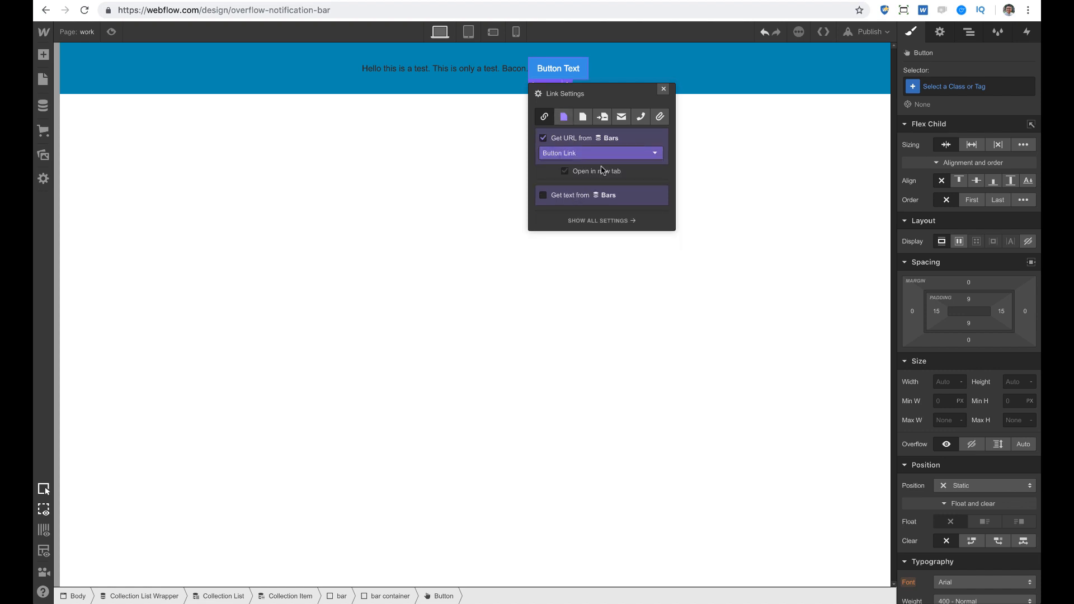
pyautogui.click(582, 210)
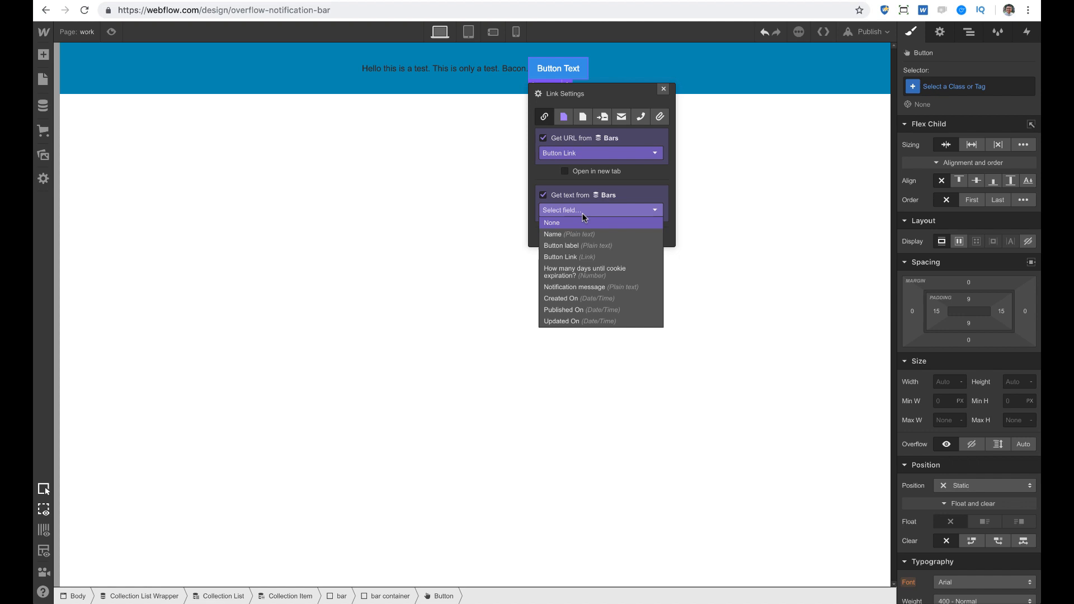
pyautogui.click(589, 247)
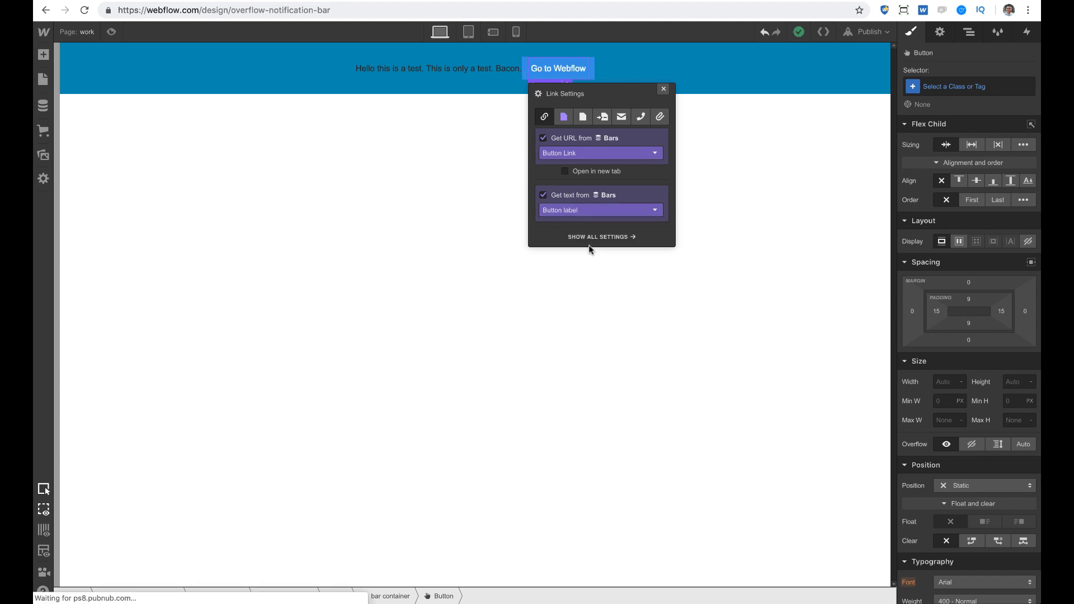
# Give the bar's button a dark yellow #cca701 background and a 20 px left margin
pyautogui.click(664, 89)
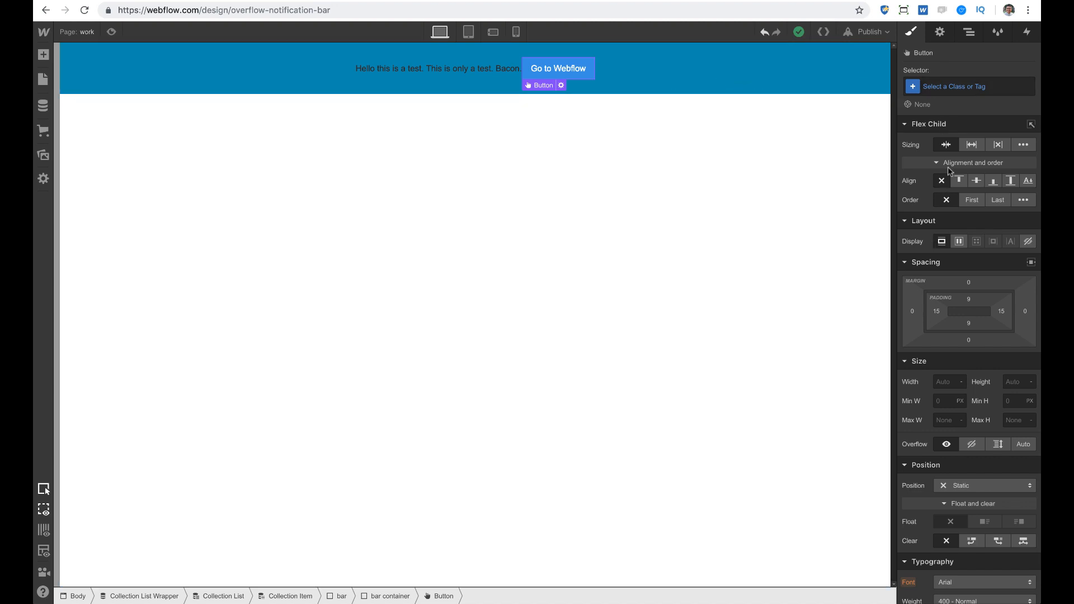
pyautogui.scroll(-4, 962, 411)
pyautogui.scroll(-3, 961, 414)
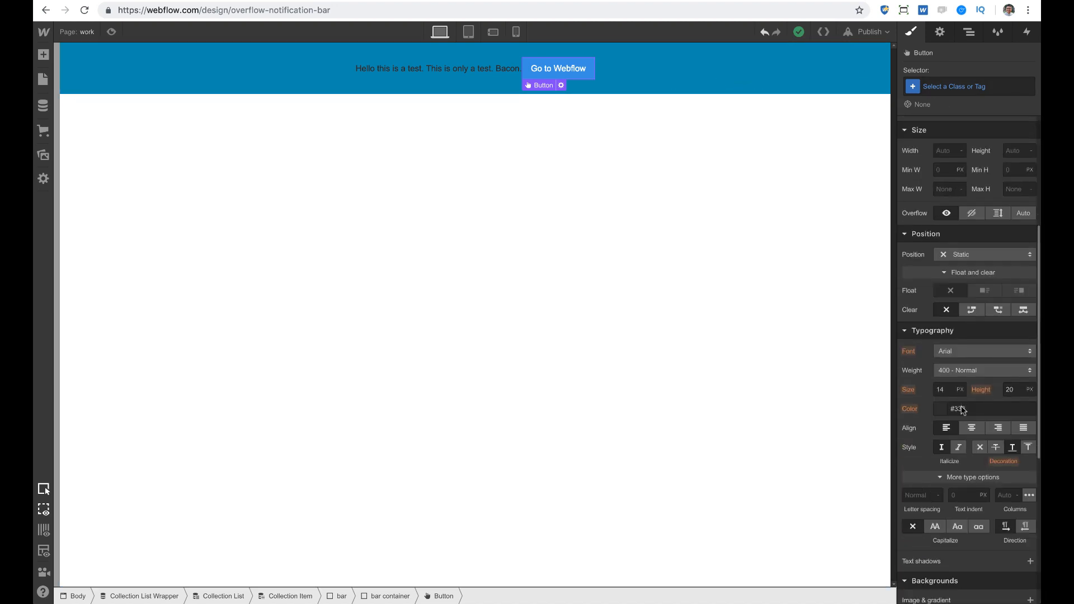
pyautogui.click(942, 464)
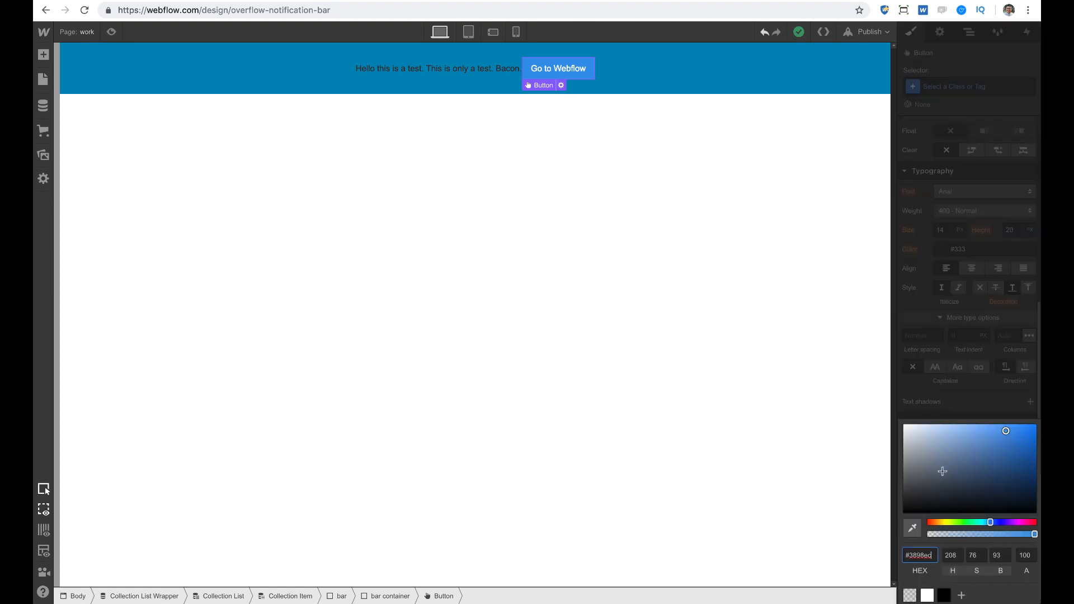
pyautogui.moveTo(988, 528); pyautogui.dragTo(962, 524)
pyautogui.moveTo(976, 463); pyautogui.dragTo(1023, 452)
pyautogui.moveTo(950, 520); pyautogui.dragTo(1036, 442)
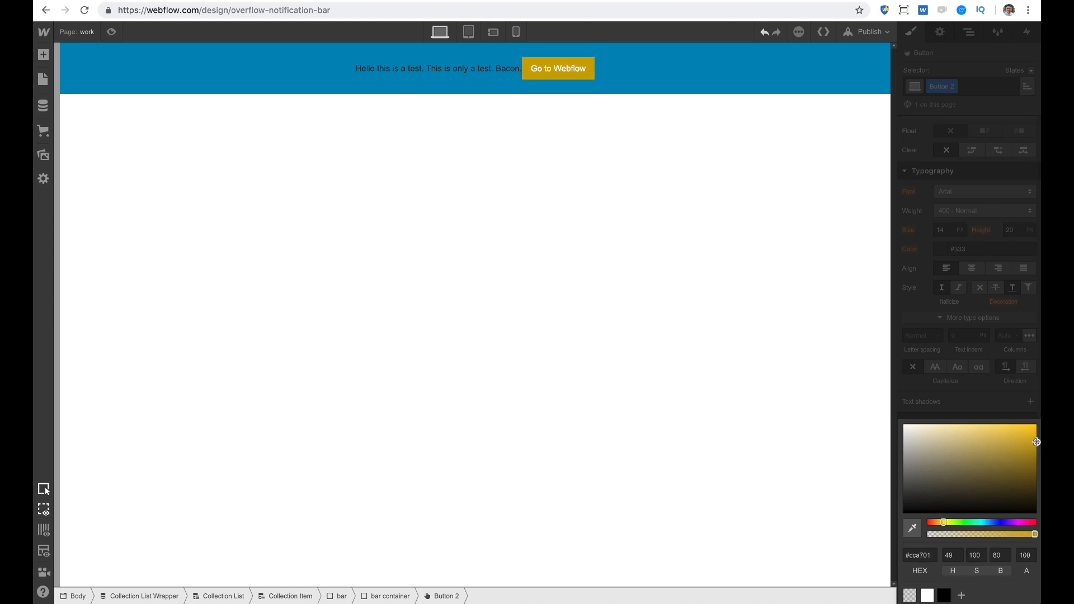
pyautogui.click(983, 352)
pyautogui.scroll(7, 926, 145)
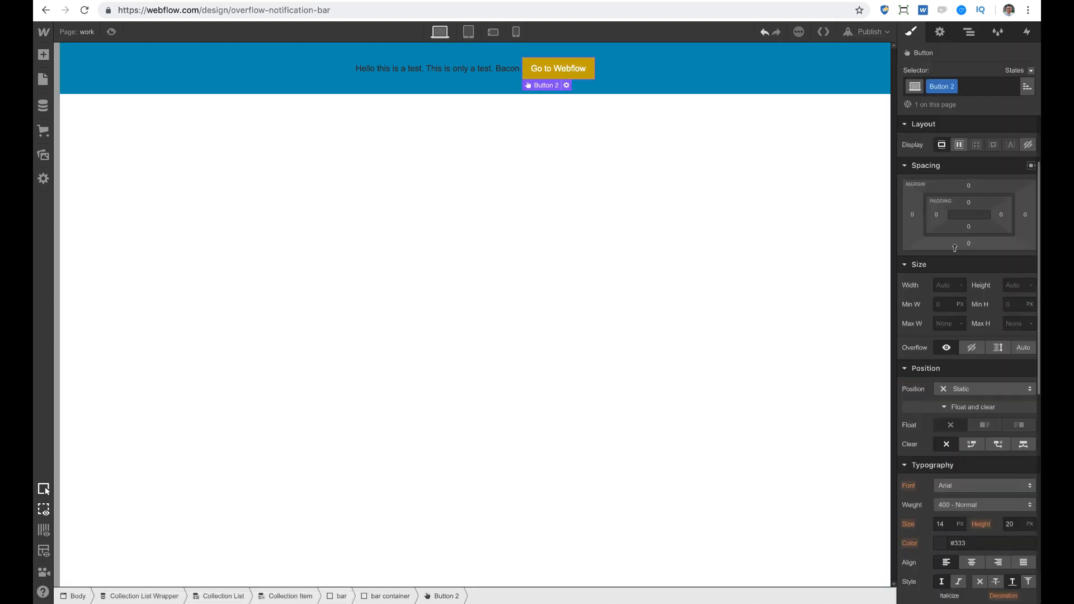
pyautogui.moveTo(913, 281); pyautogui.dragTo(870, 282)
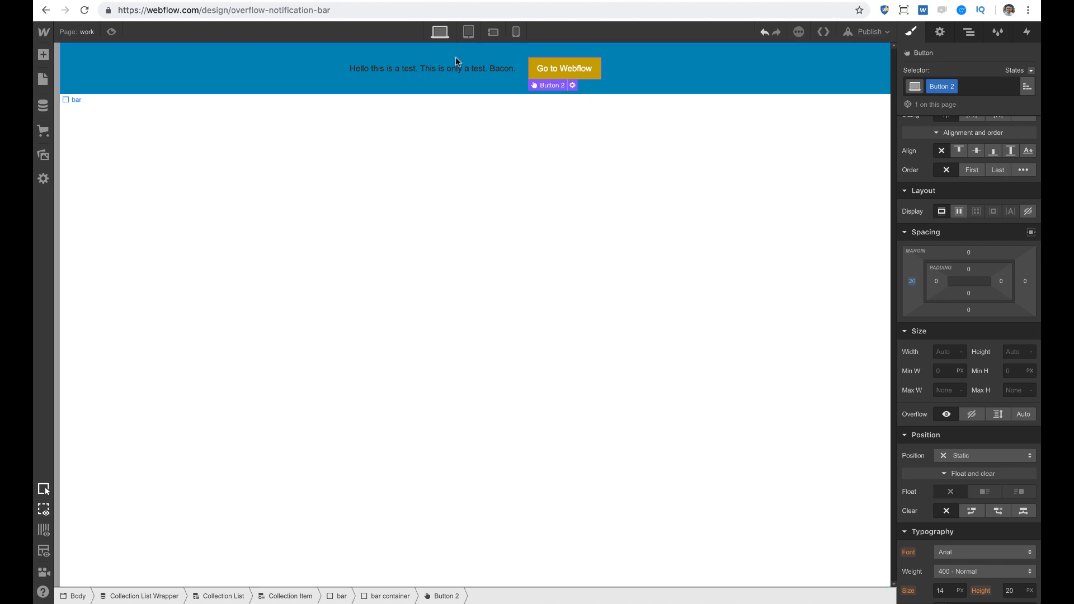
# Set the bar container's text colour to white
pyautogui.click(246, 66)
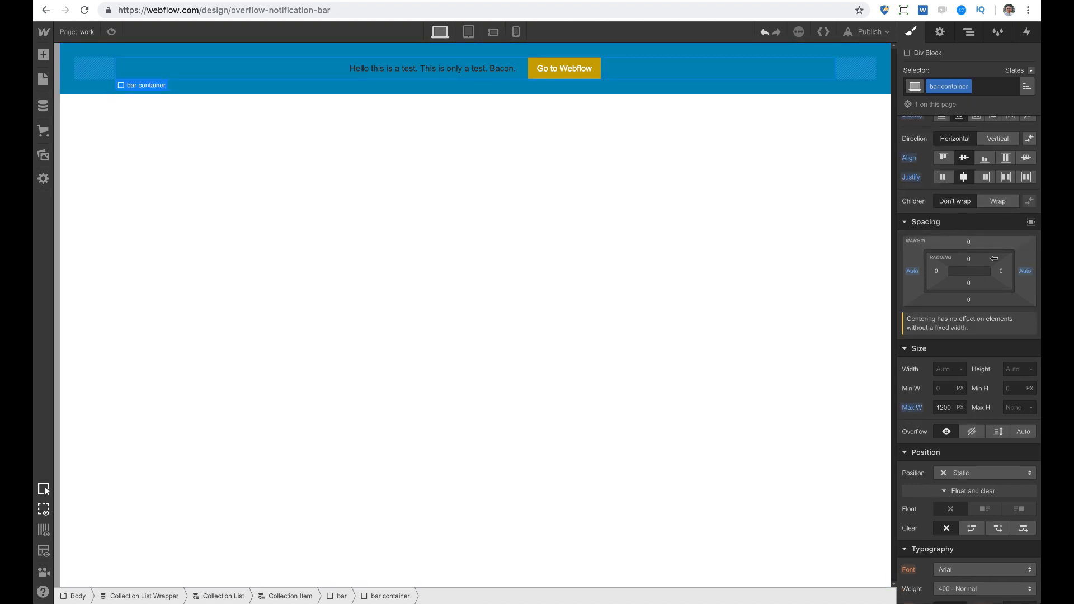
pyautogui.scroll(-3, 997, 314)
pyautogui.click(943, 445)
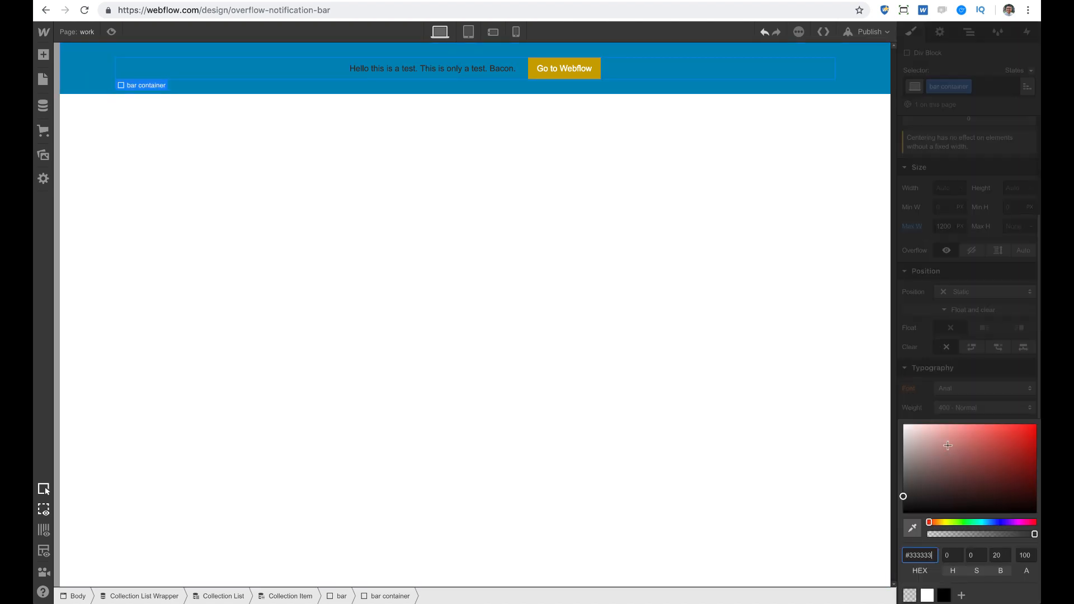
pyautogui.moveTo(942, 471); pyautogui.dragTo(880, 383)
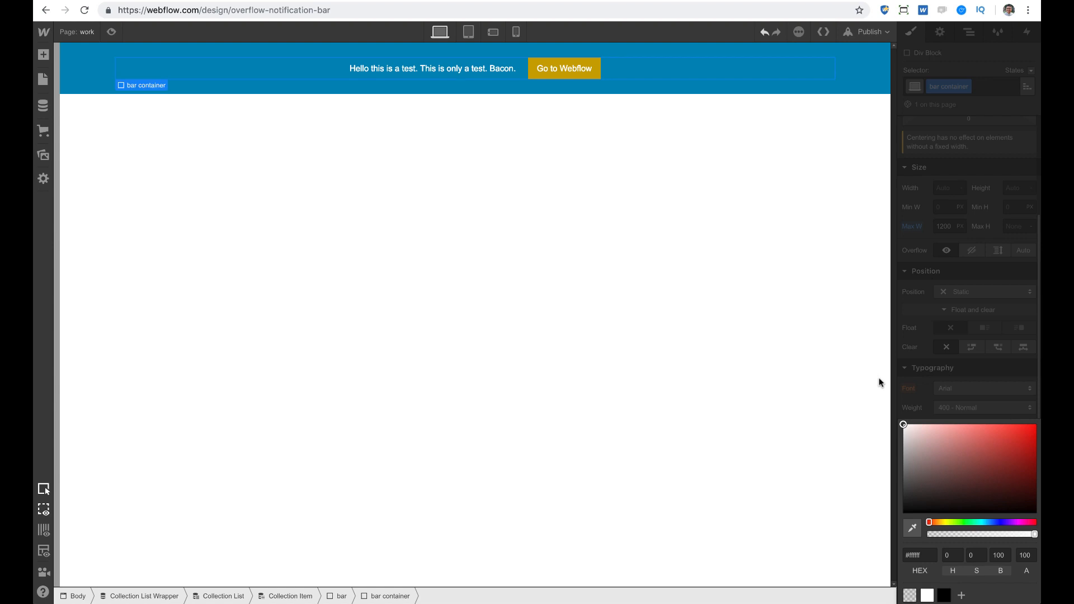
pyautogui.click(943, 369)
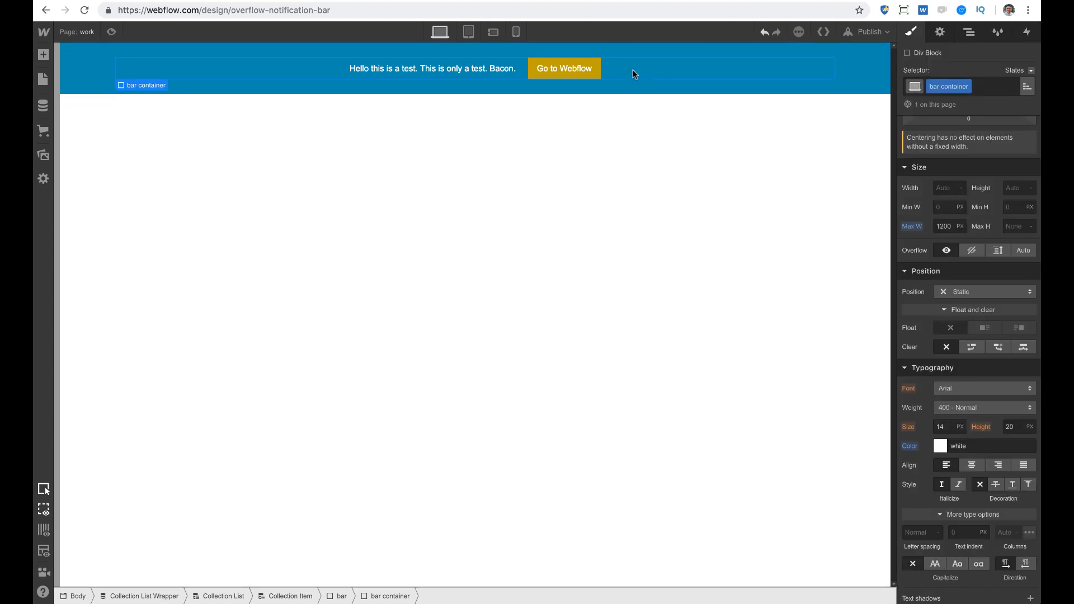
pyautogui.click(431, 73)
pyautogui.click(572, 72)
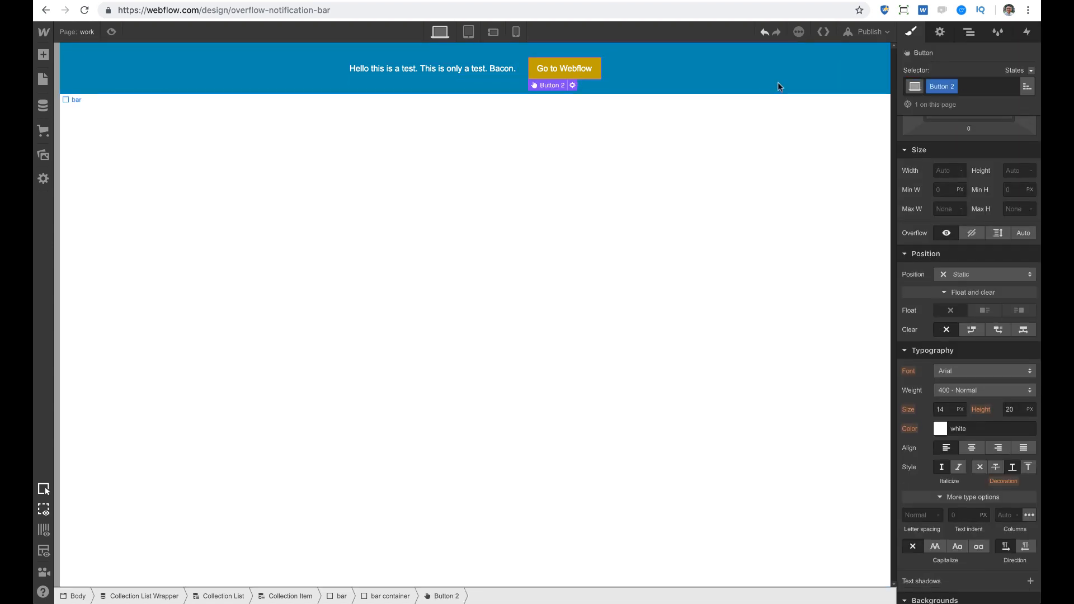
pyautogui.click(940, 31)
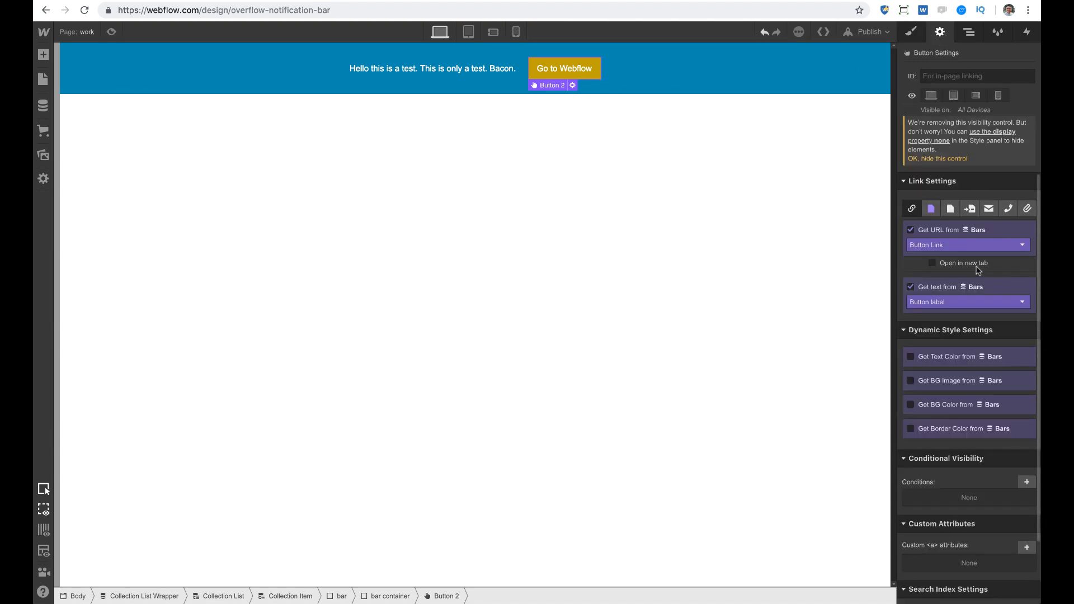
pyautogui.click(641, 66)
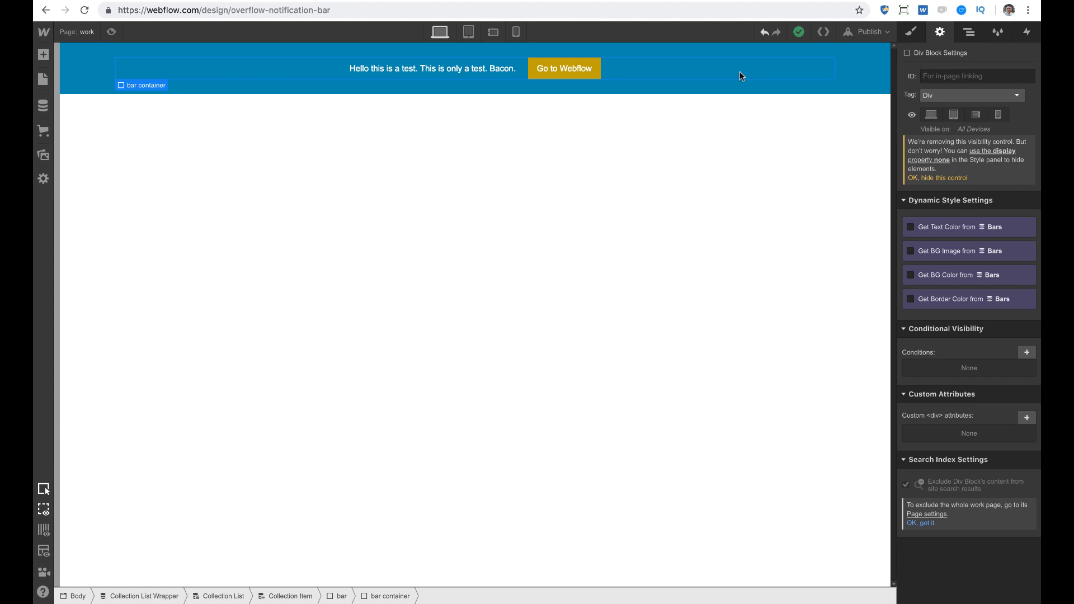
pyautogui.click(865, 60)
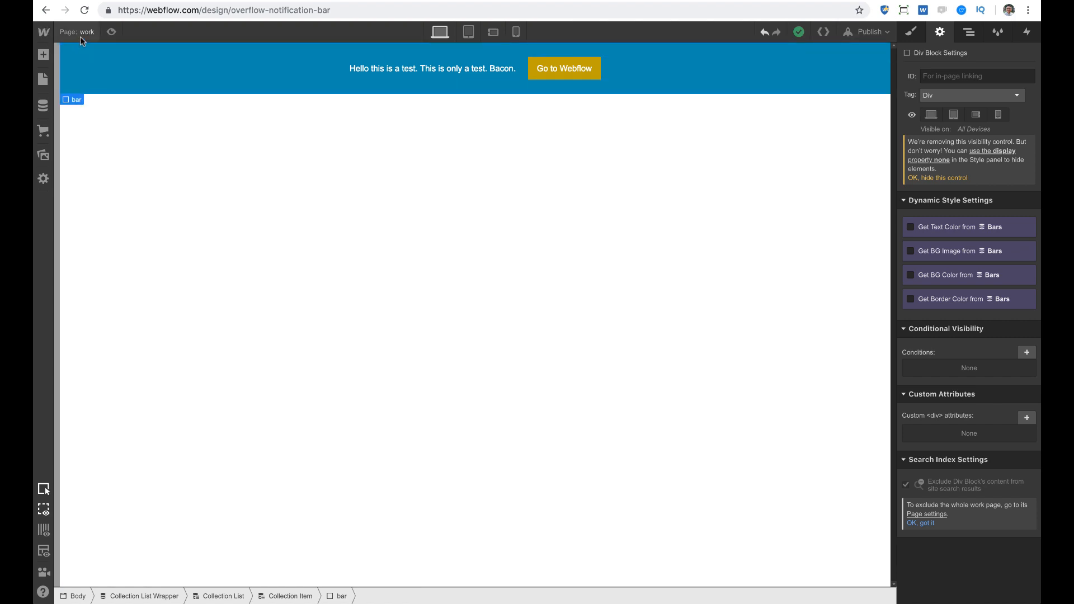
# Examine the close text block in the Home page's existing notification bar, and return to the work page
pyautogui.press('a')
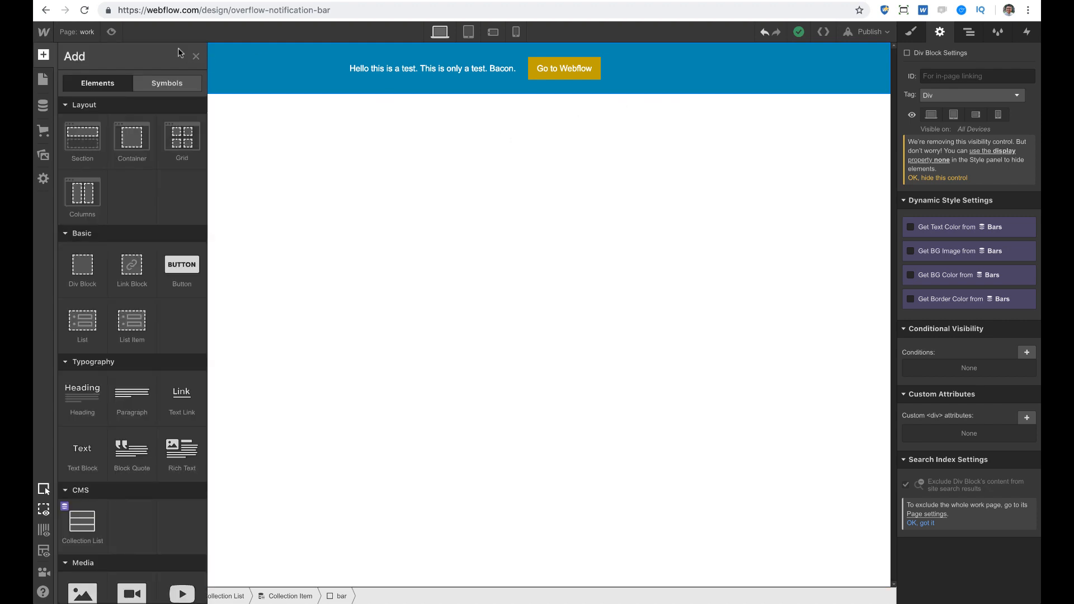
pyautogui.press('p')
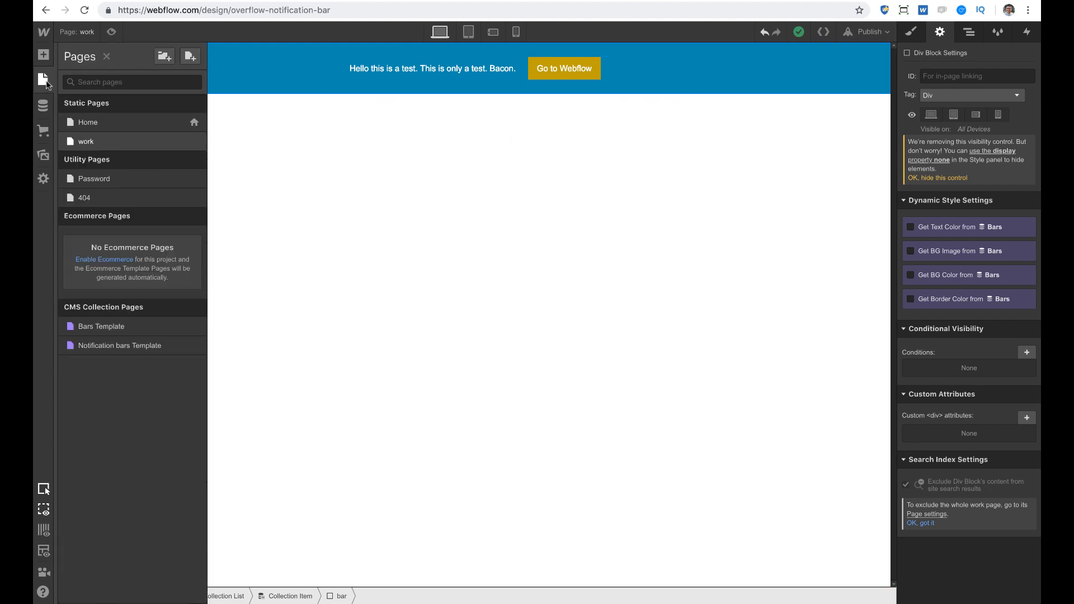
pyautogui.click(114, 127)
pyautogui.click(870, 63)
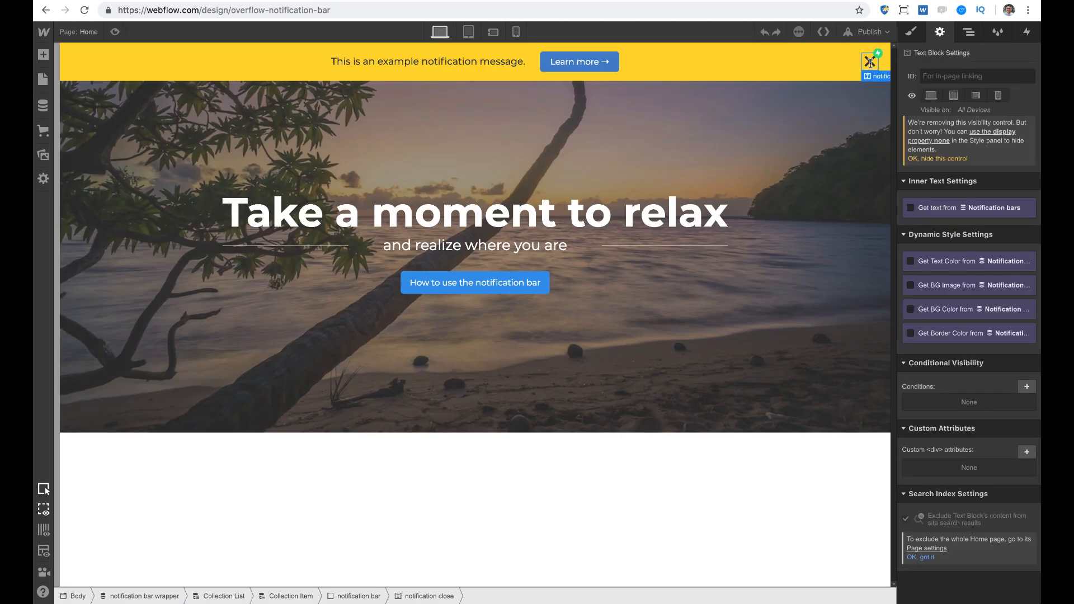
pyautogui.doubleClick(868, 62)
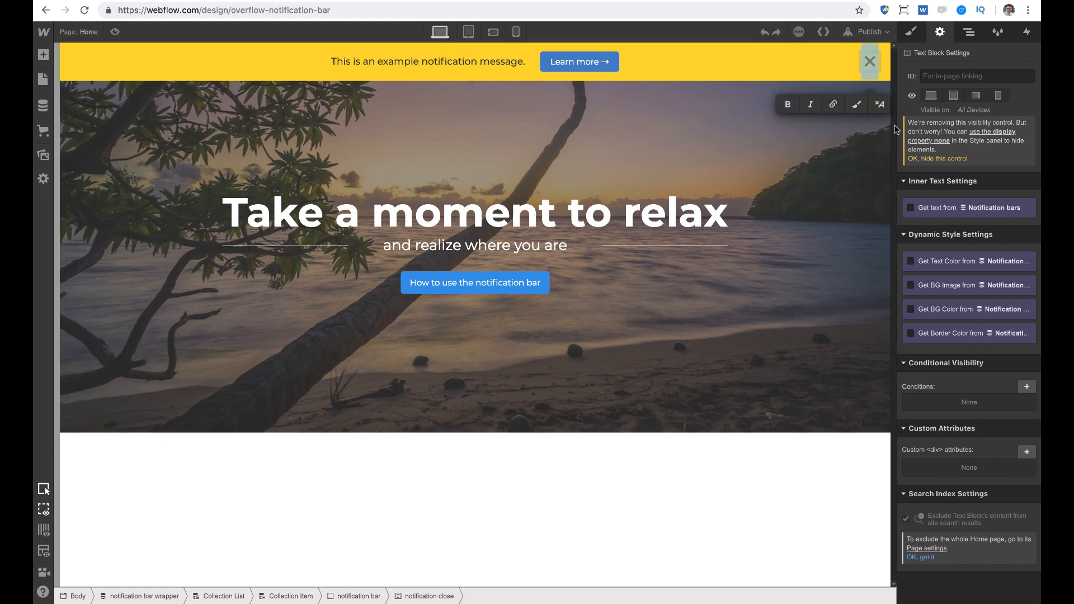
pyautogui.press('Escape')
pyautogui.doubleClick(868, 61)
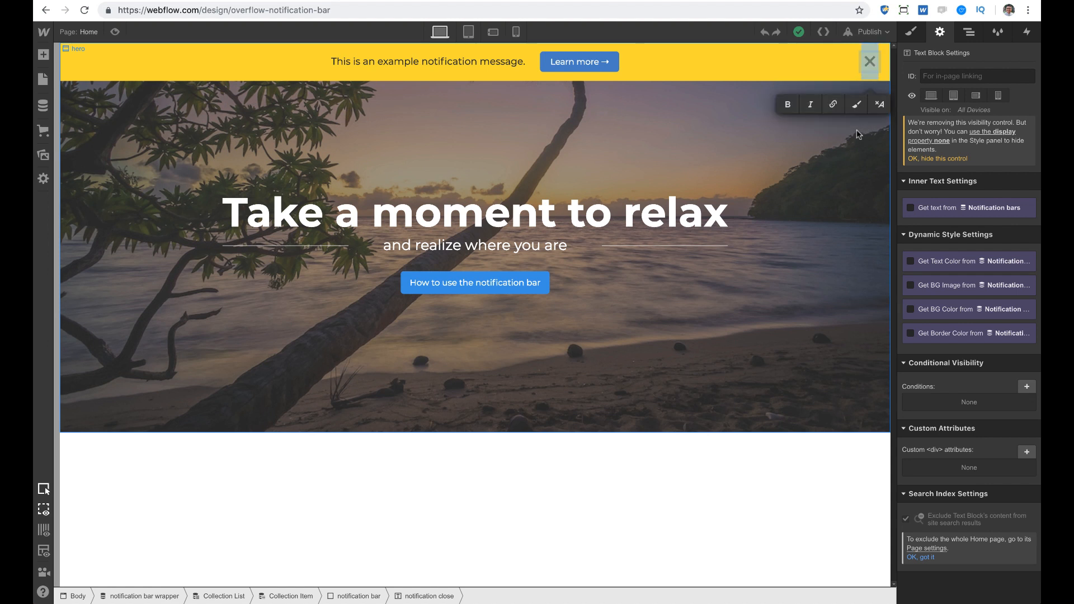
pyautogui.click(43, 79)
pyautogui.click(84, 141)
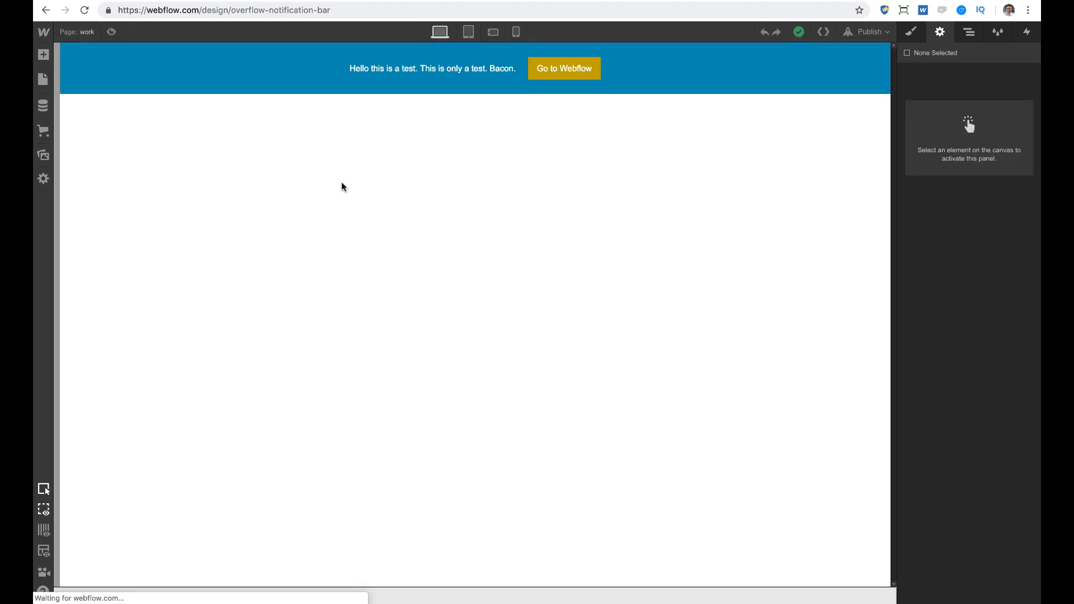
# Place a Link Block inside the bar, above the bar container, keeping its default # URL
pyautogui.press('a')
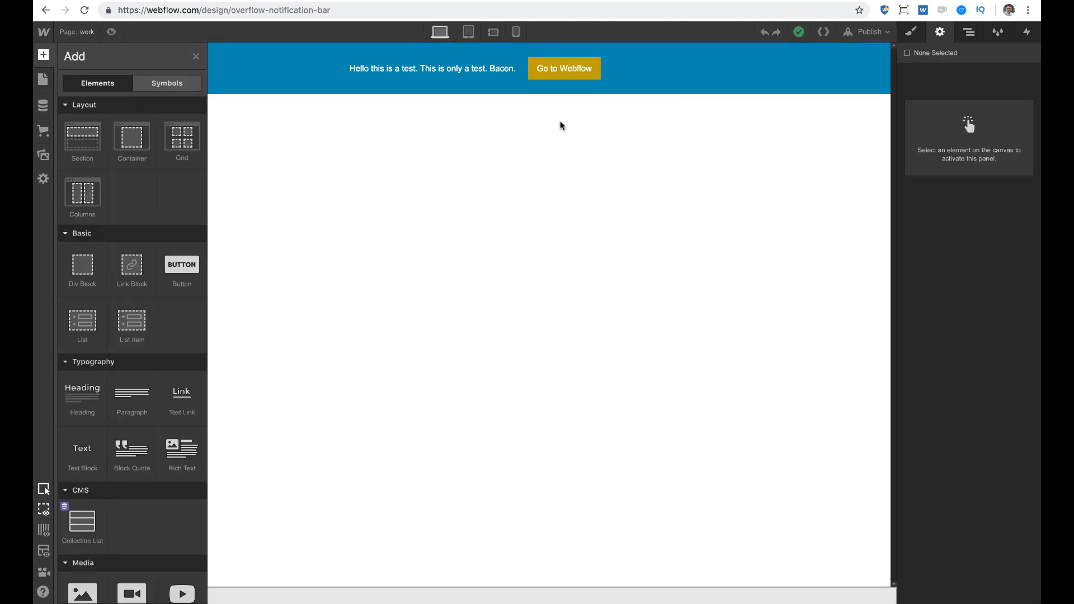
pyautogui.moveTo(137, 283); pyautogui.dragTo(965, 146)
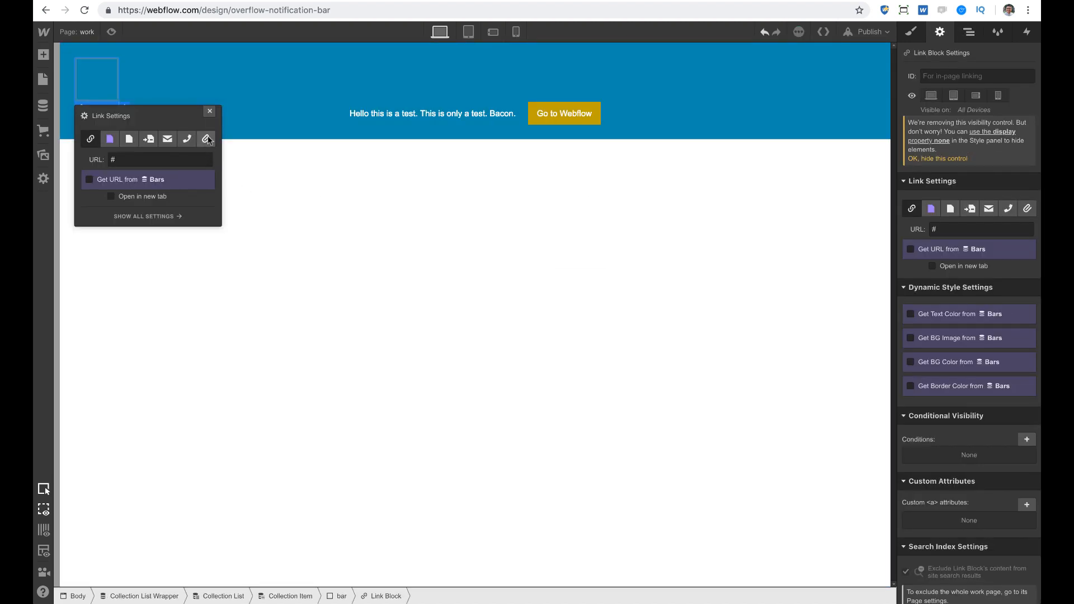
pyautogui.click(211, 112)
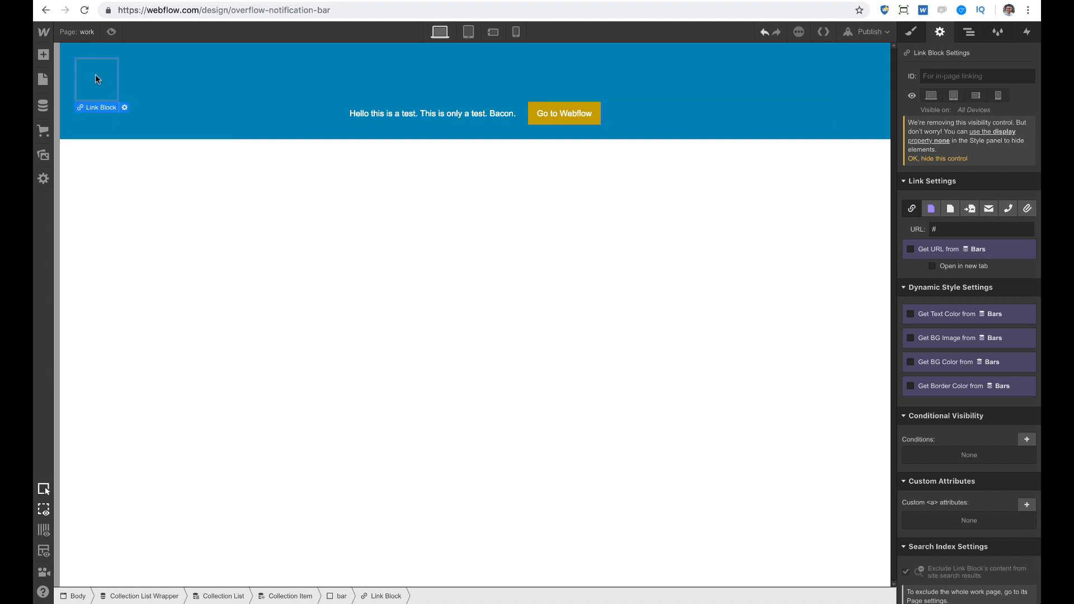
pyautogui.doubleClick(96, 75)
pyautogui.click(210, 110)
# Add a Text Block inside the Link Block and replace its placeholder text with "x"
pyautogui.click(43, 55)
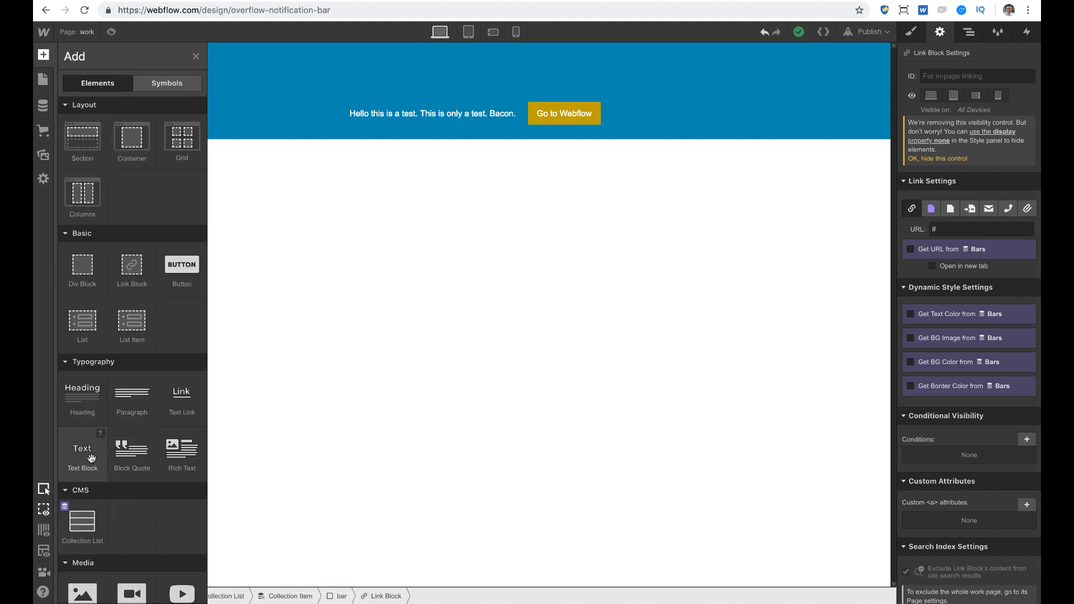
pyautogui.moveTo(85, 454); pyautogui.dragTo(138, 64)
pyautogui.click(138, 64)
pyautogui.tripleClick(139, 65)
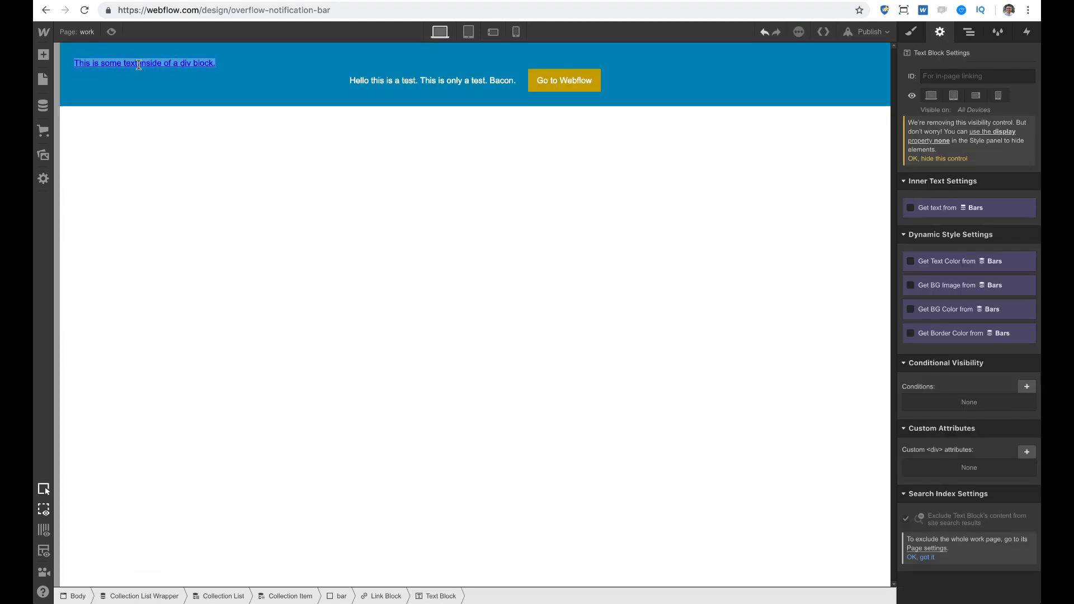
pyautogui.write('x')
pyautogui.press('Escape')
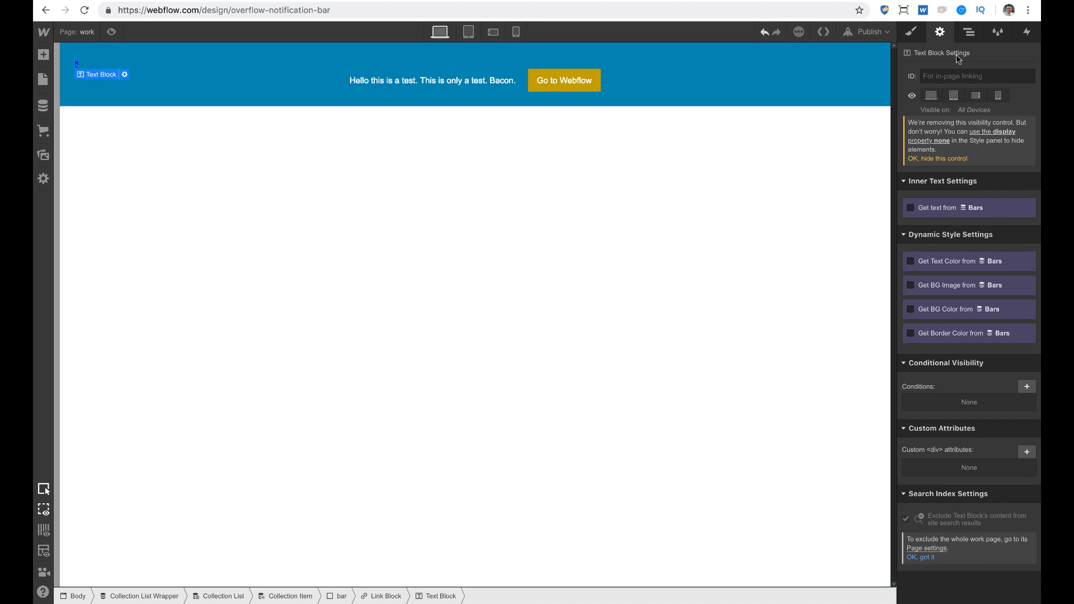
# Select the Link Block around the x and create a class named "close" for it
pyautogui.click(973, 35)
pyautogui.click(963, 143)
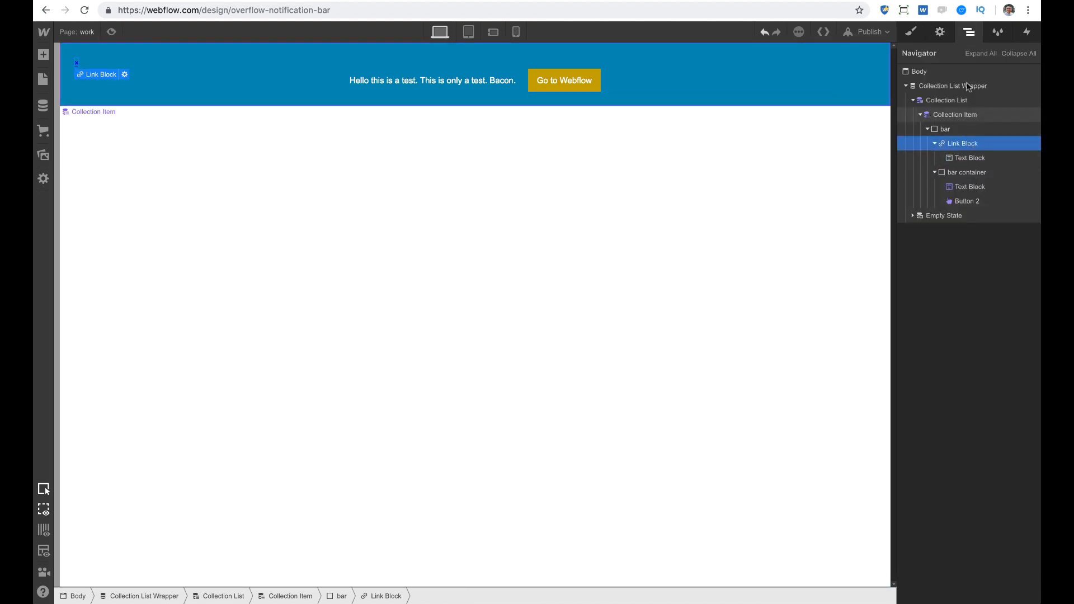
pyautogui.click(911, 32)
pyautogui.click(970, 86)
pyautogui.write('close')
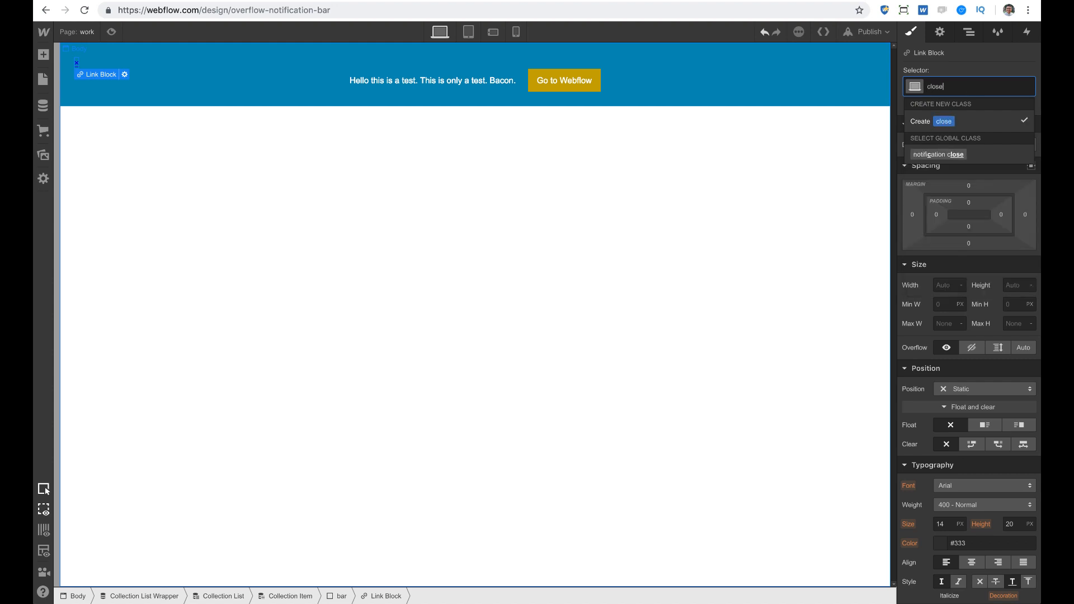
pyautogui.press('Return')
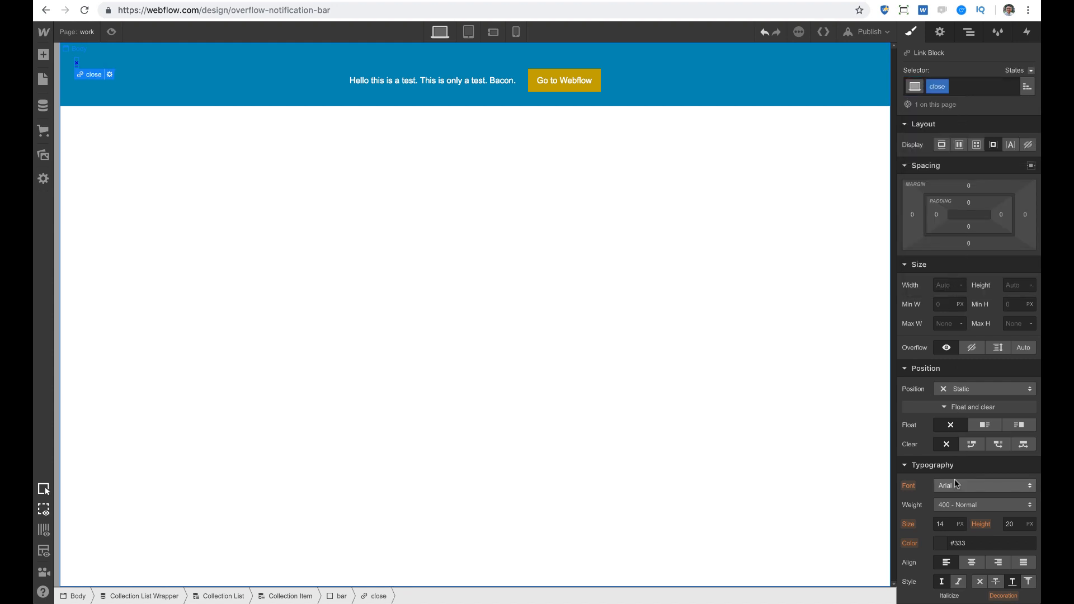
# Colour the close link's text dark grey #5c5c5c and remove its underline
pyautogui.scroll(-3, 968, 408)
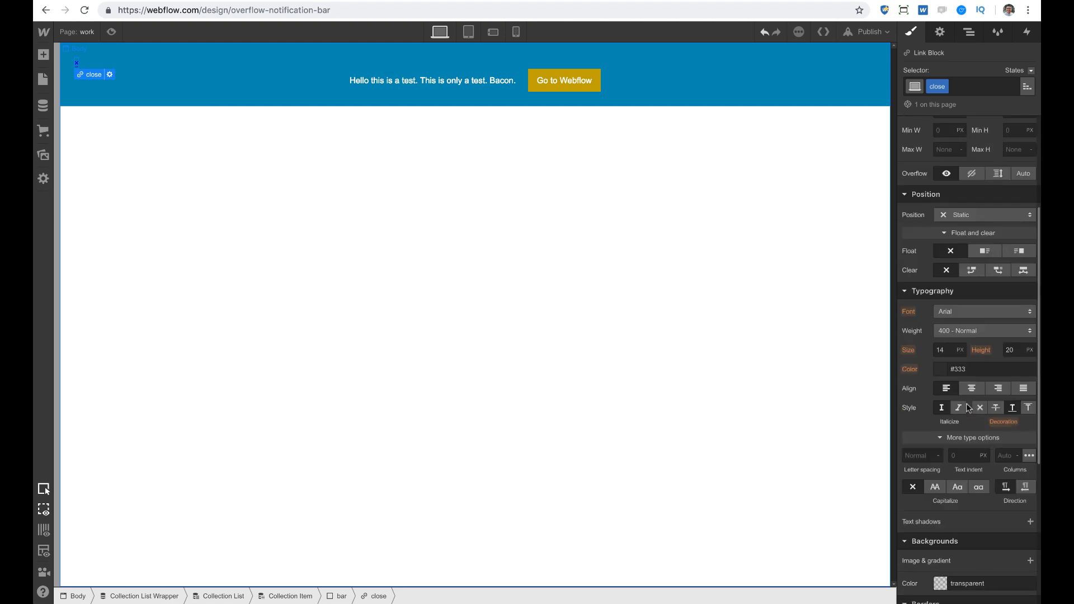
pyautogui.click(942, 370)
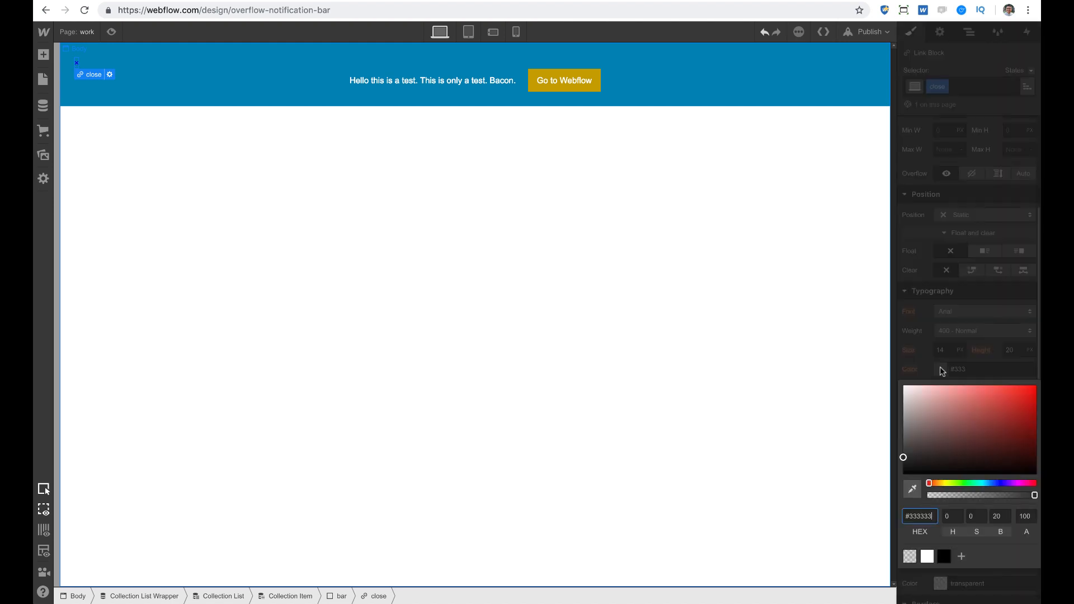
pyautogui.moveTo(933, 451); pyautogui.dragTo(862, 441)
pyautogui.click(1003, 365)
# Set the close link's font size to 50 px and its line height to 60%
pyautogui.click(951, 352)
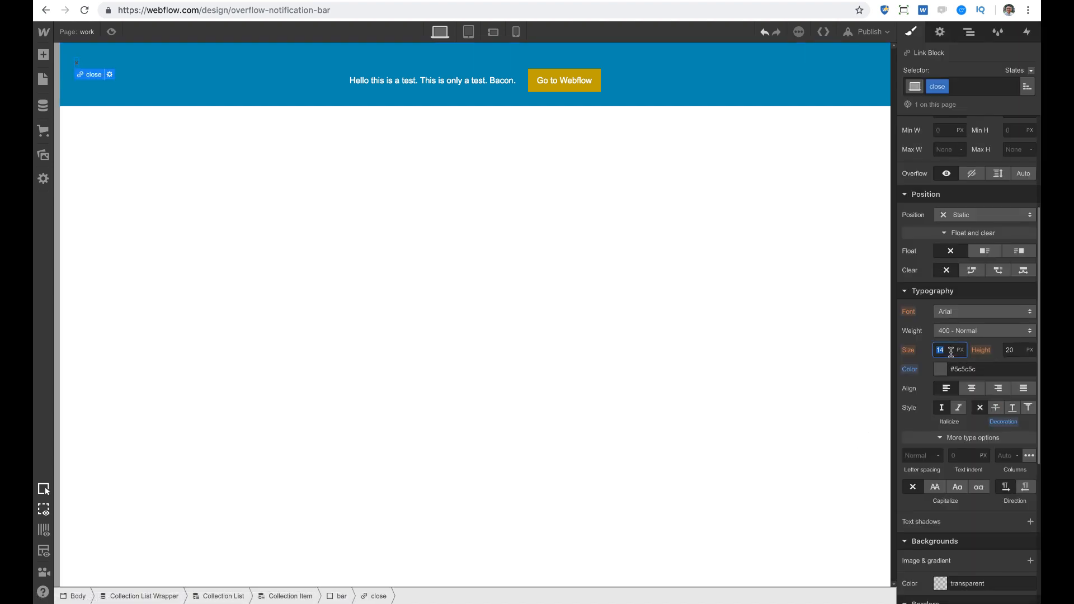
pyautogui.write('50')
pyautogui.press('Tab')
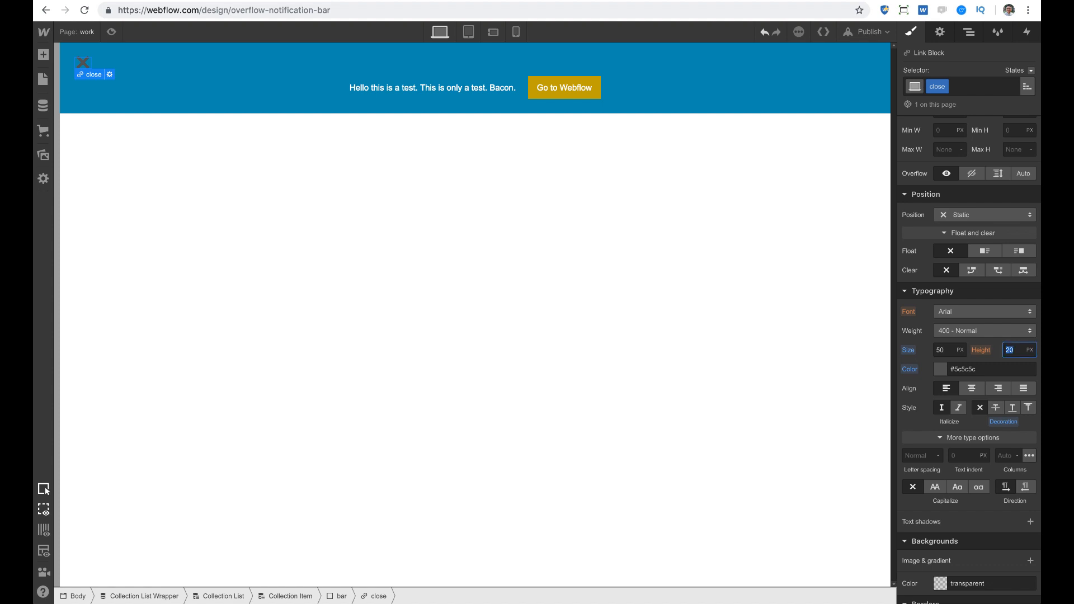
pyautogui.write('100%')
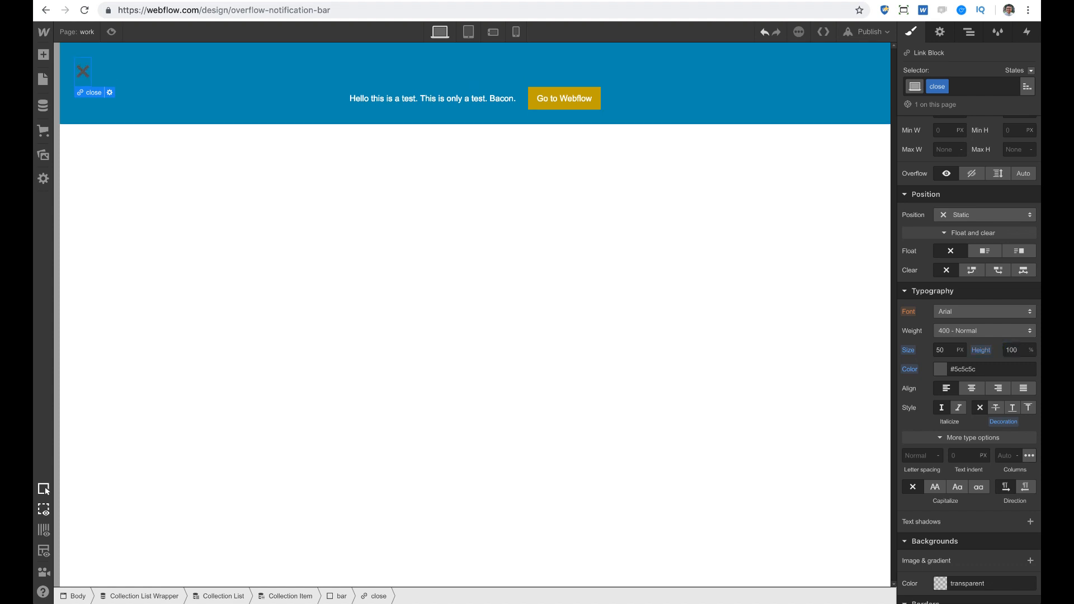
pyautogui.hotkey('shift', 'Down')
pyautogui.hotkey('shift', 'Down')
pyautogui.hotkey('shift', 'Down')
pyautogui.hotkey('shift', 'Down')
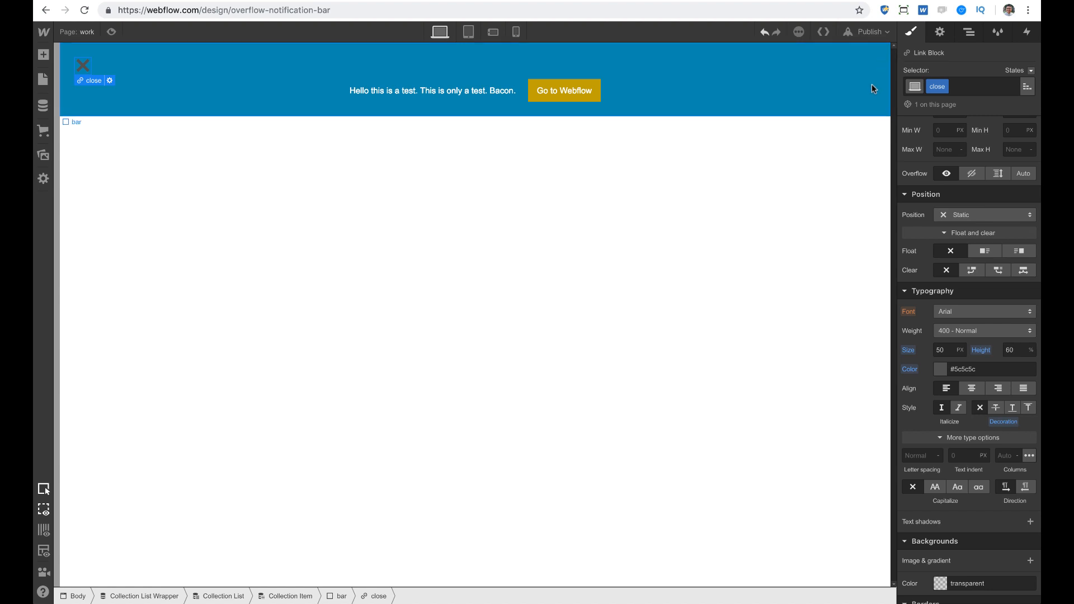
# Set the bar div block's position to Relative
pyautogui.click(969, 32)
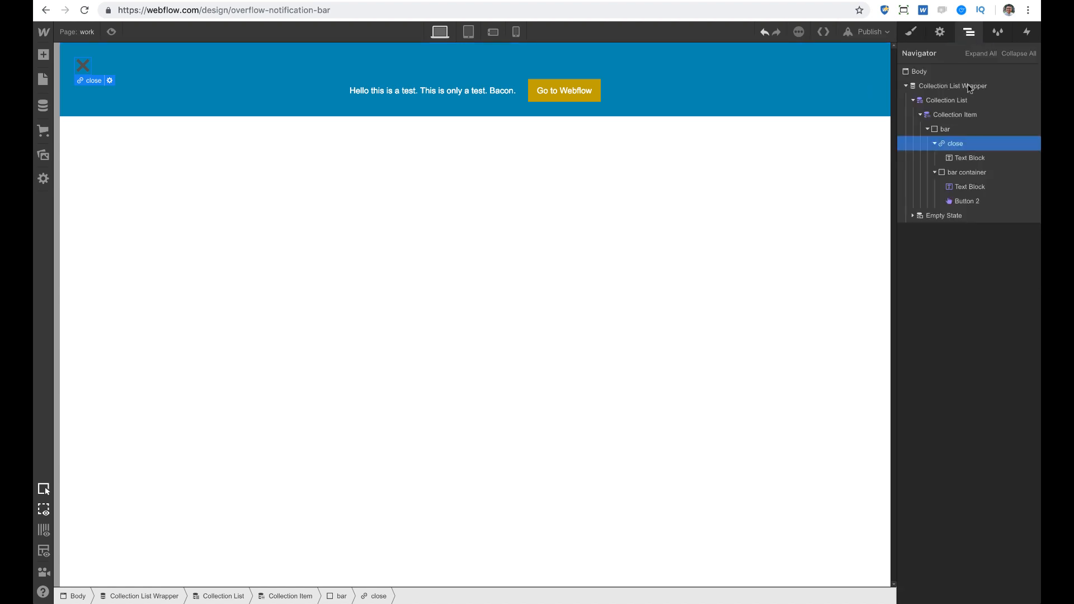
pyautogui.click(945, 129)
pyautogui.click(912, 31)
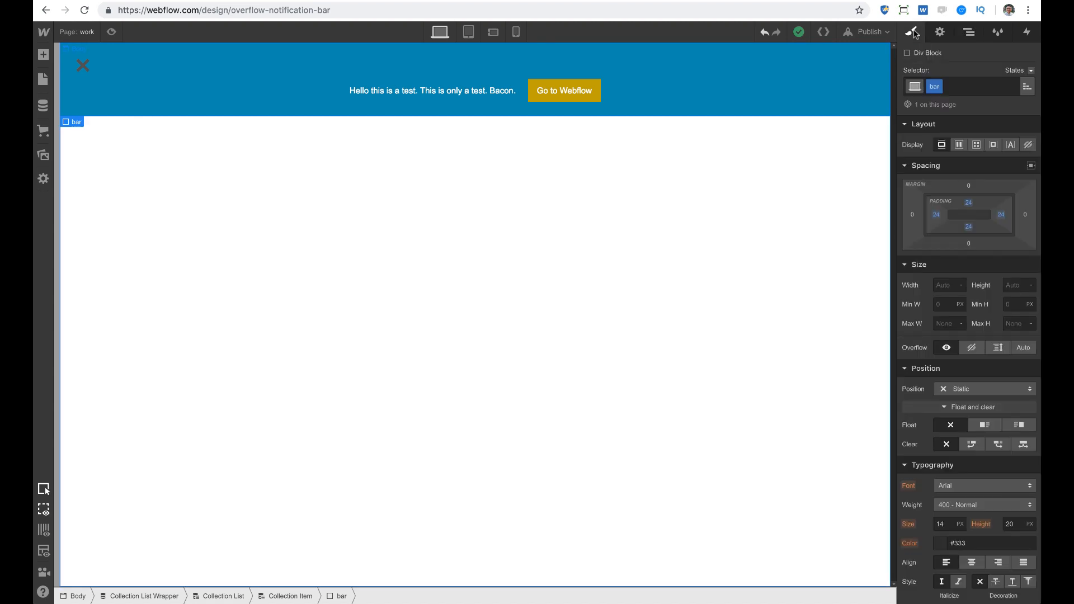
pyautogui.click(977, 390)
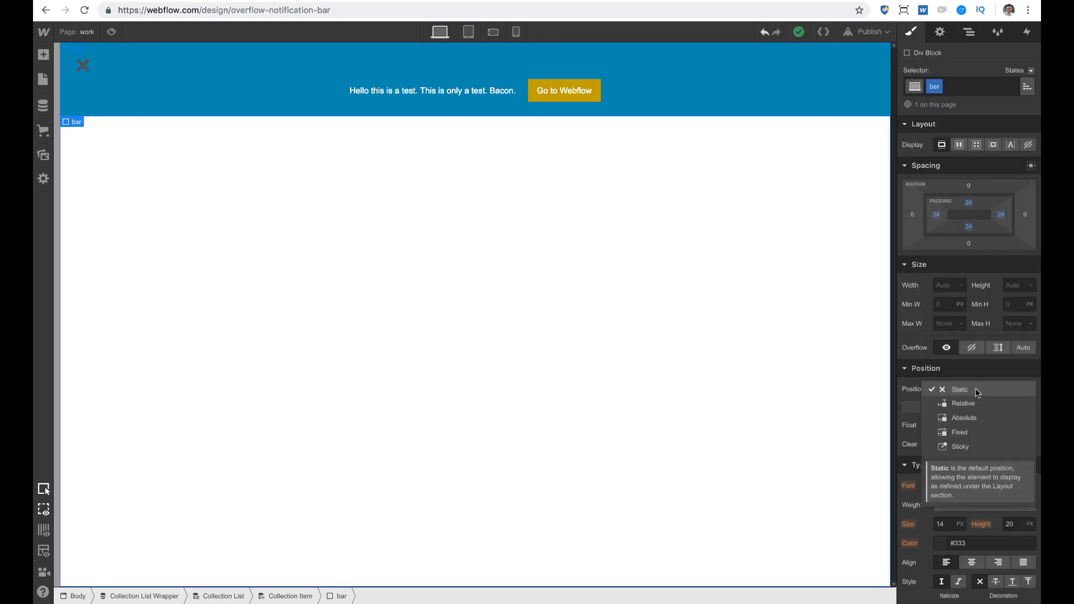
pyautogui.click(976, 410)
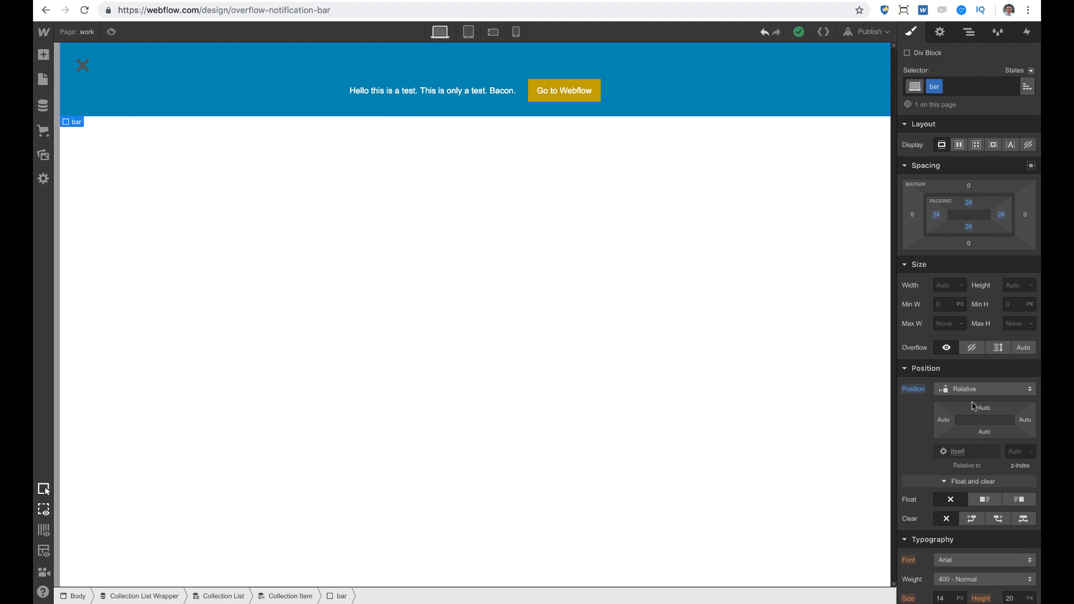
# Set the close link's position to Absolute and anchor it to the bar's top-right corner
pyautogui.click(973, 36)
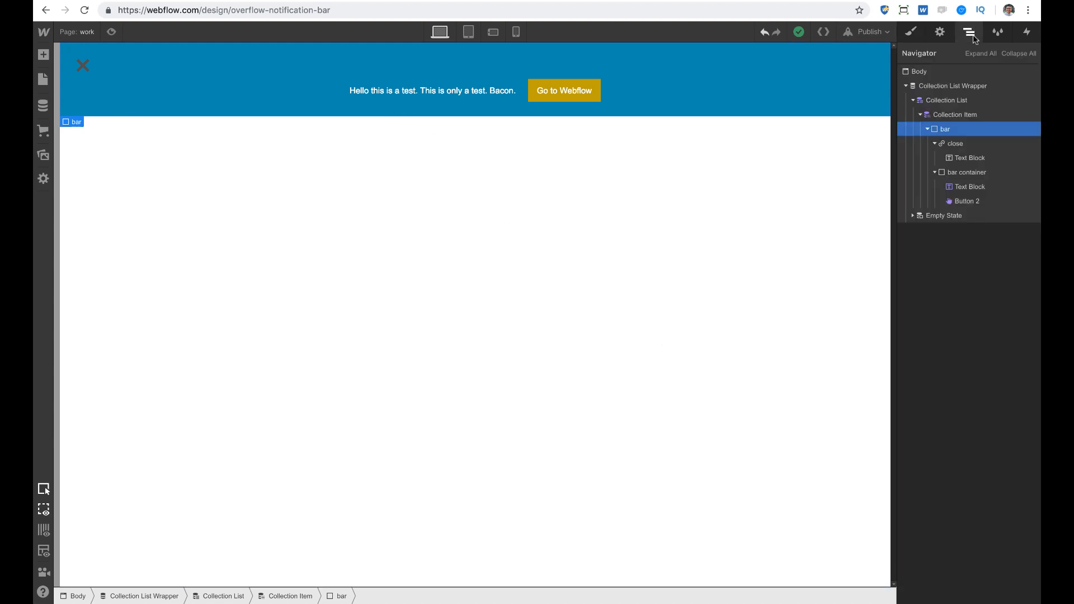
pyautogui.click(976, 144)
pyautogui.click(912, 32)
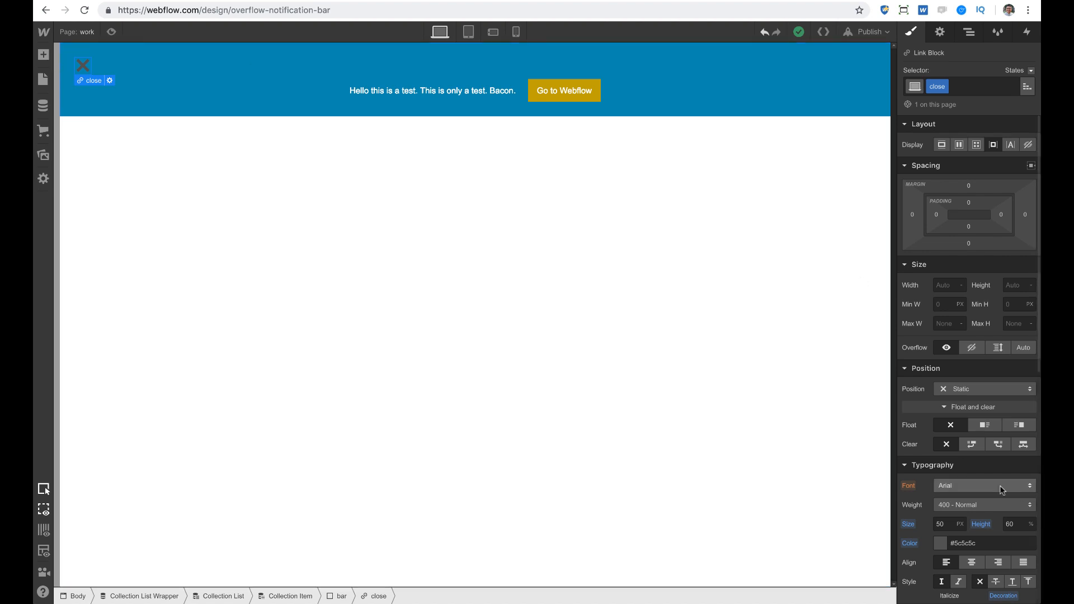
pyautogui.click(967, 390)
pyautogui.click(963, 418)
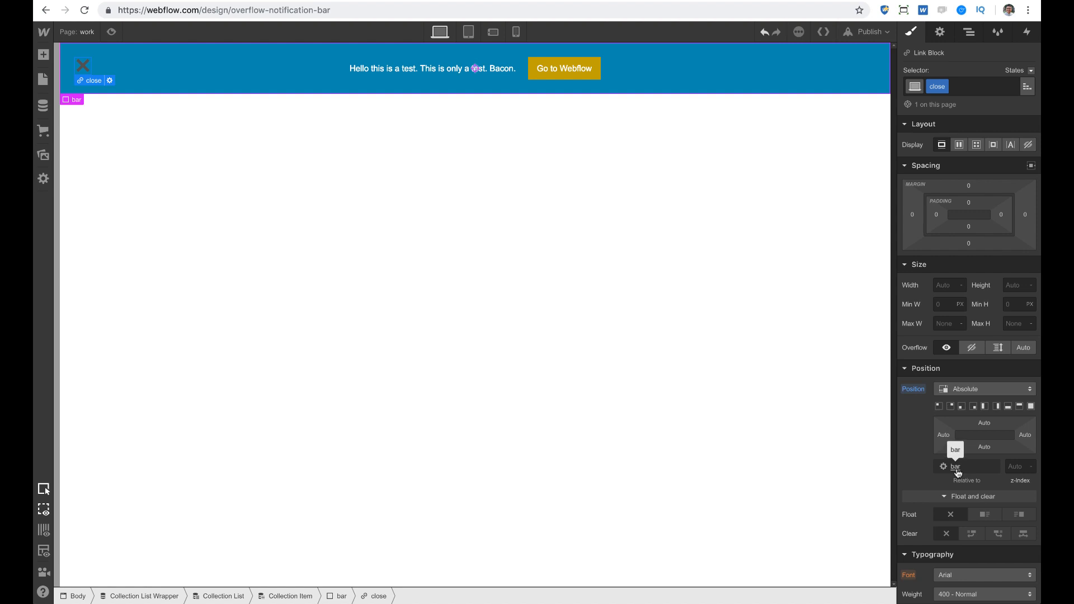
pyautogui.click(951, 407)
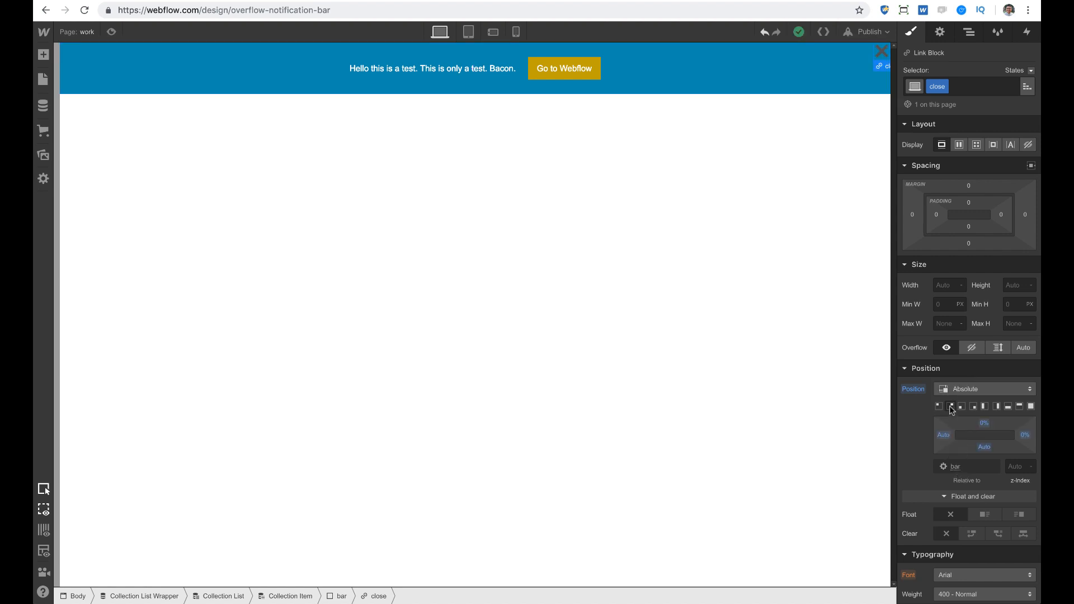
# Offset the close link 30% from the bar's top edge and 1% from its right edge
pyautogui.scroll(-1, 956, 370)
pyautogui.moveTo(986, 401); pyautogui.dragTo(987, 457)
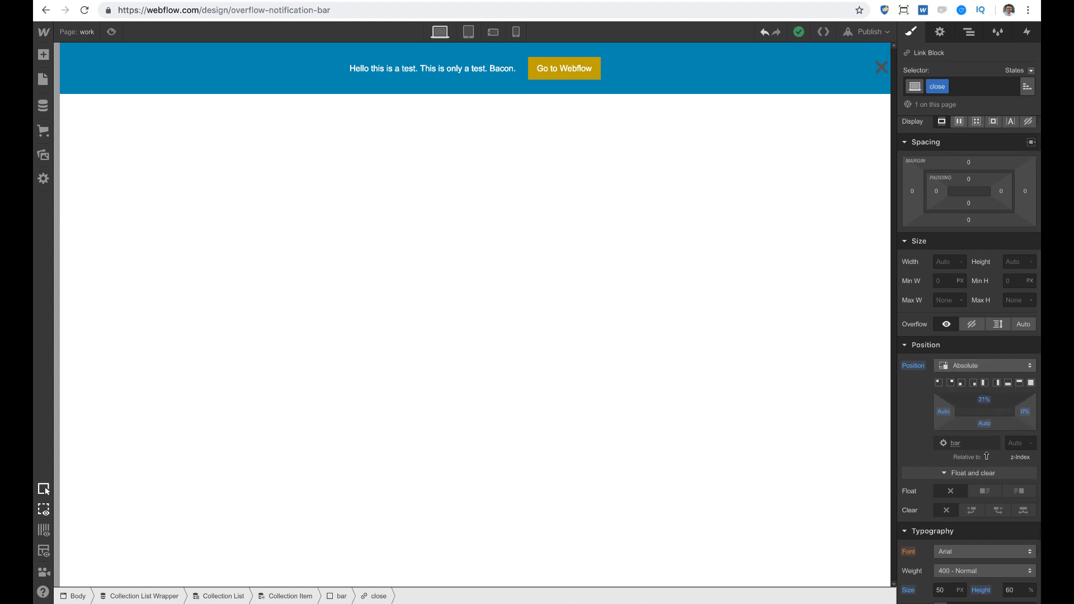
pyautogui.moveTo(1020, 411); pyautogui.dragTo(1022, 414)
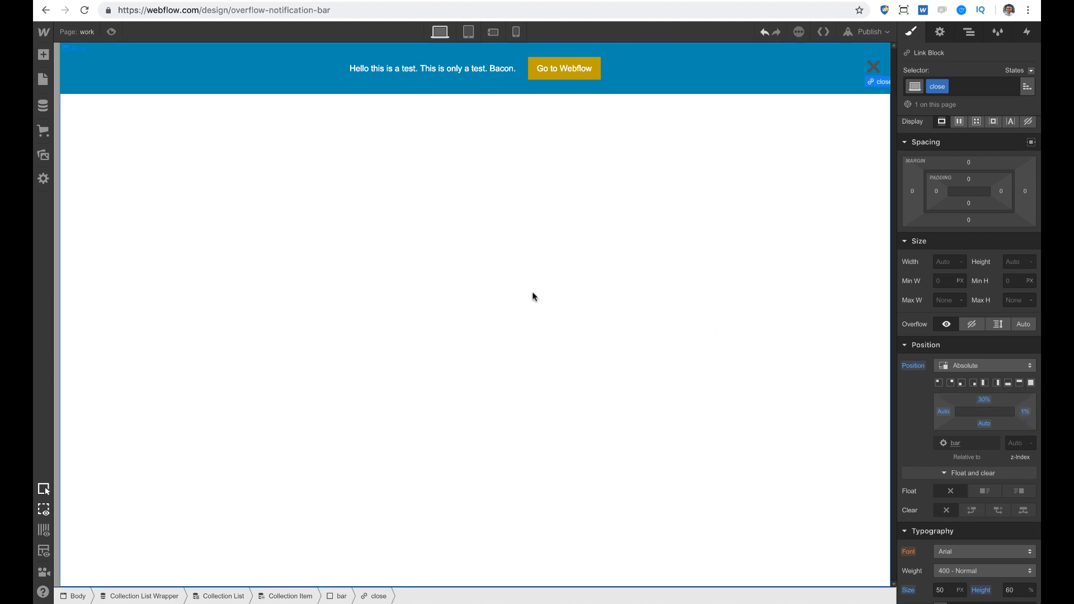
pyautogui.click(496, 244)
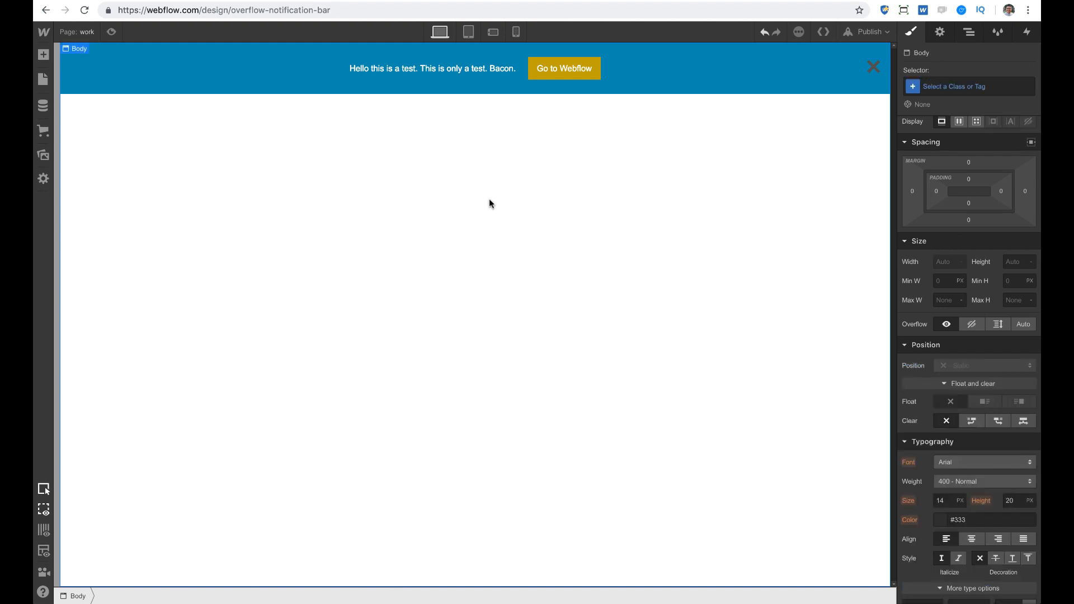
# With the bar selected, add a Page Load trigger that starts an animation when the page finishes loading
pyautogui.click(165, 85)
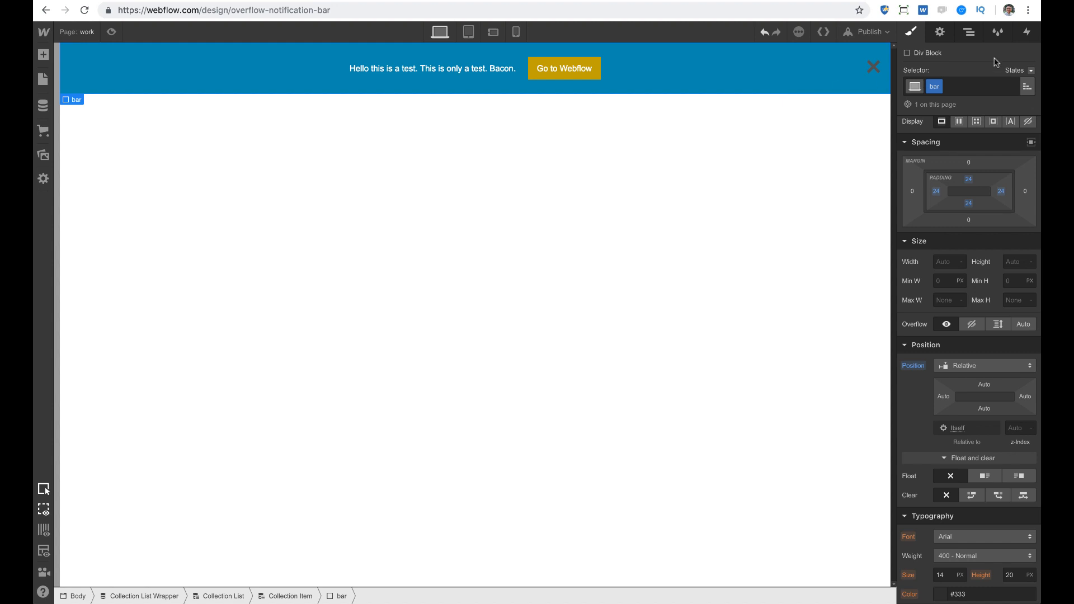
pyautogui.click(1026, 32)
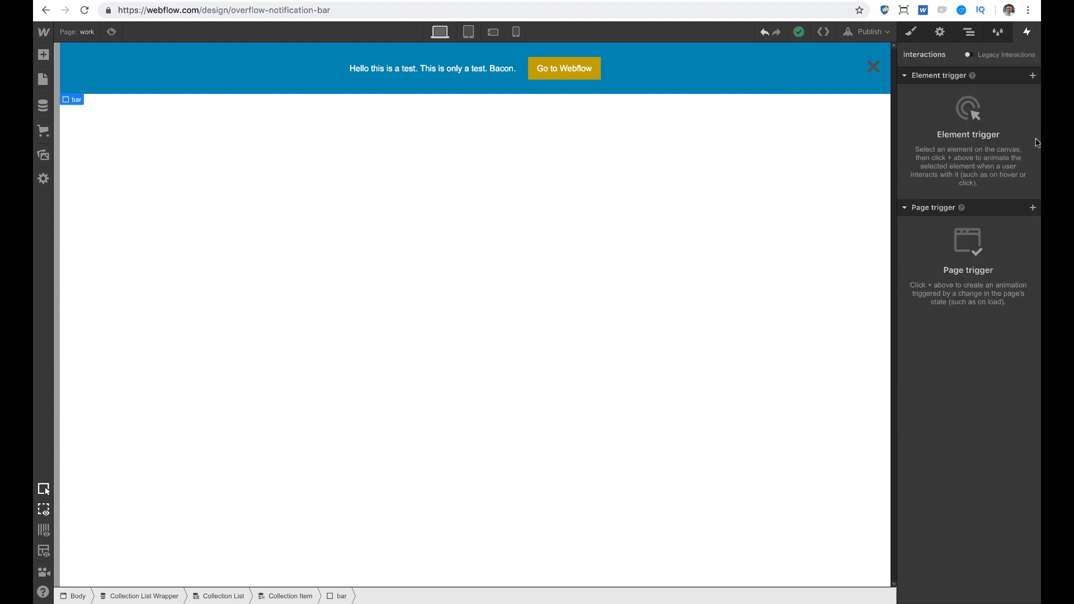
pyautogui.click(1032, 208)
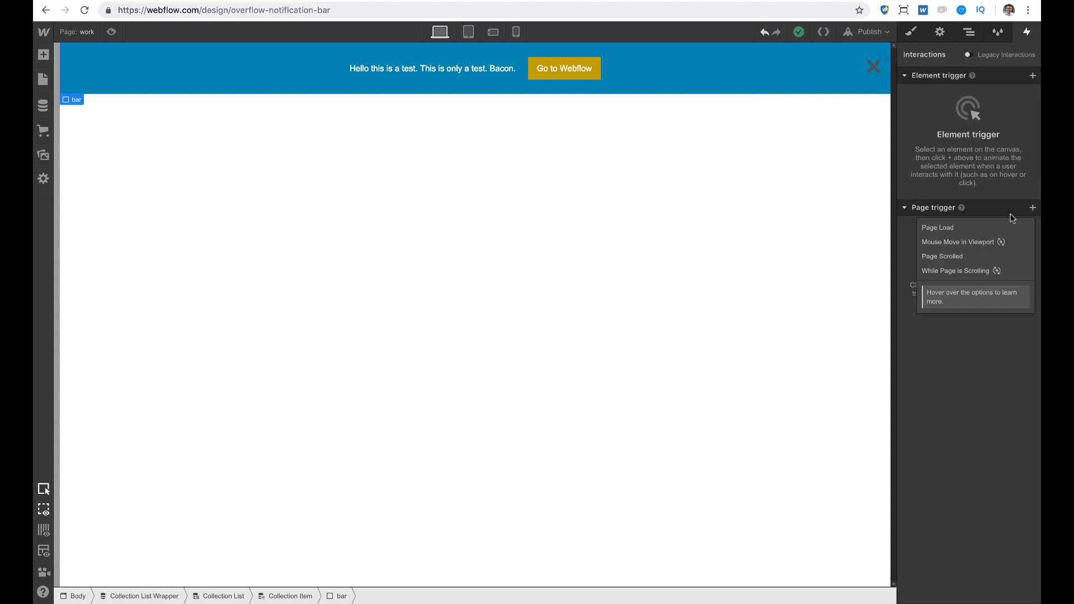
pyautogui.click(962, 225)
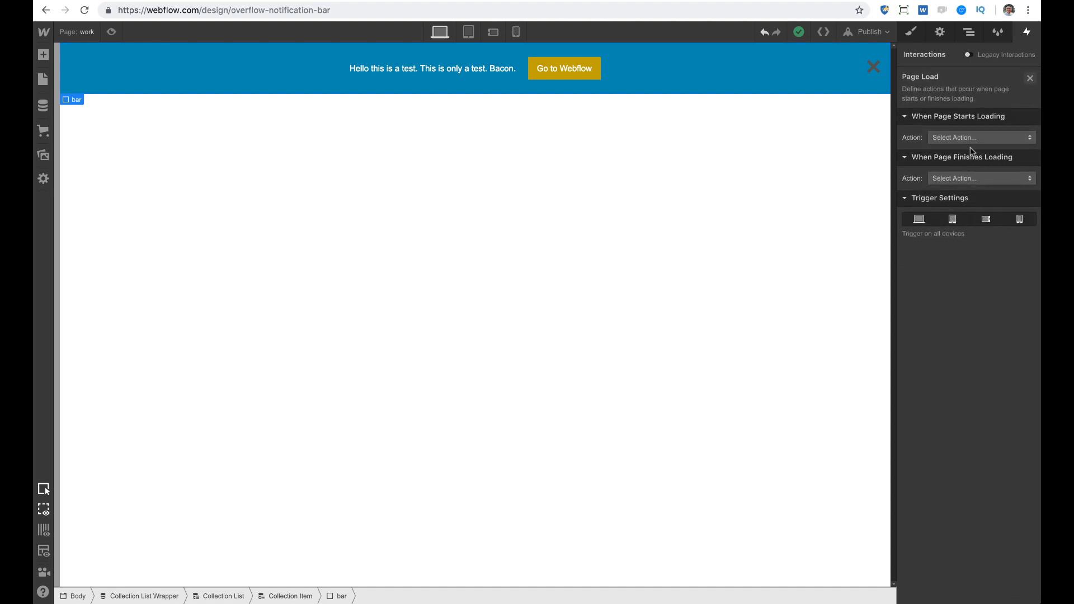
pyautogui.click(953, 178)
pyautogui.click(959, 208)
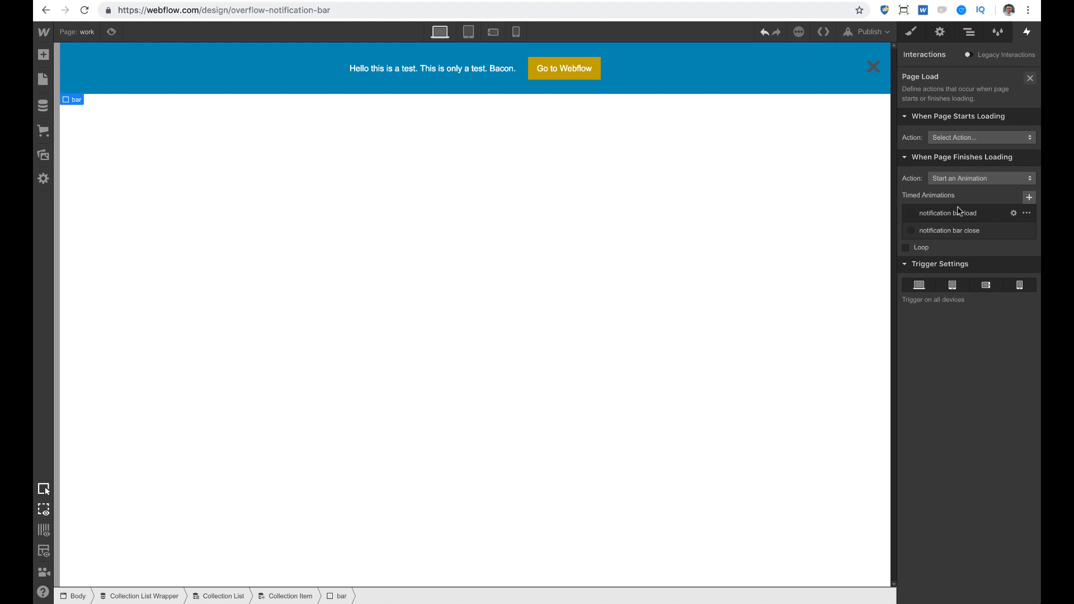
# Create a new timed animation named "bar load" for the page load trigger
pyautogui.click(1029, 197)
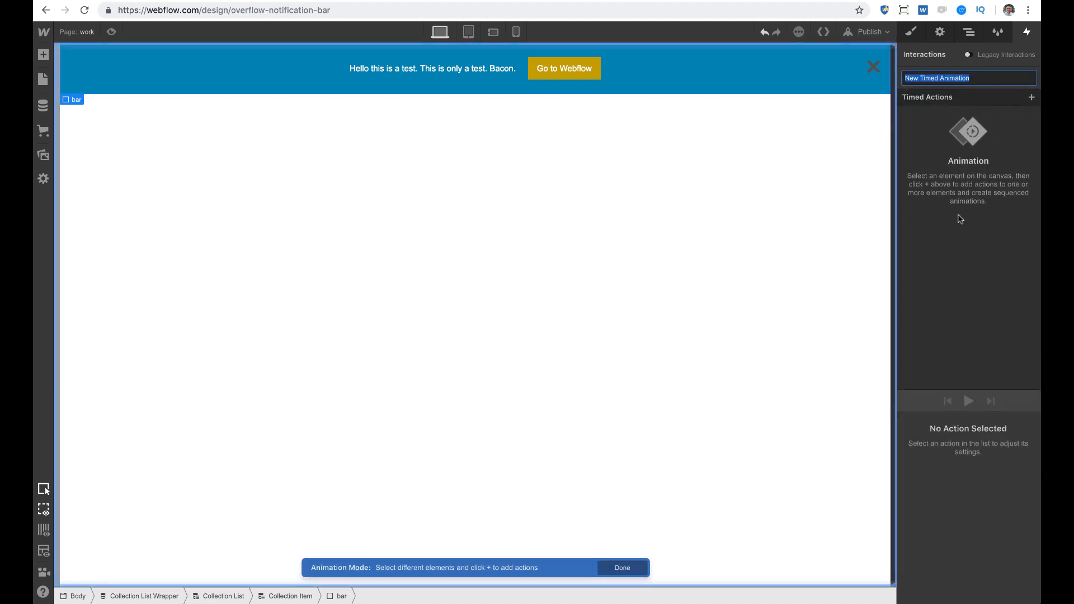
pyautogui.write('bar load')
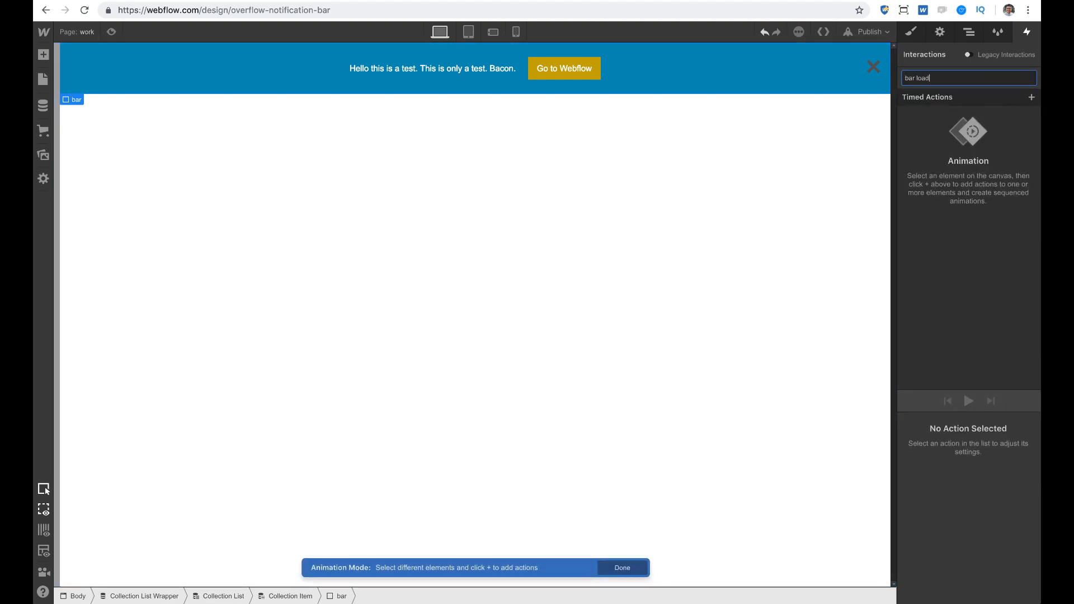
pyautogui.press('Return')
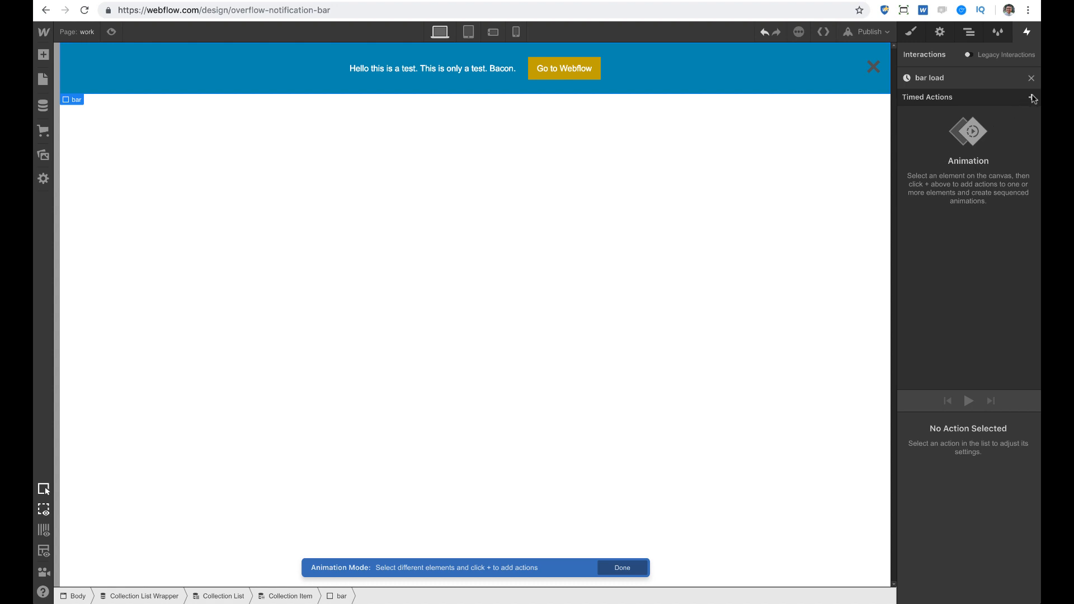
# Add a Move action for the bar to the animation and make it the initial state
pyautogui.click(1032, 98)
pyautogui.click(966, 133)
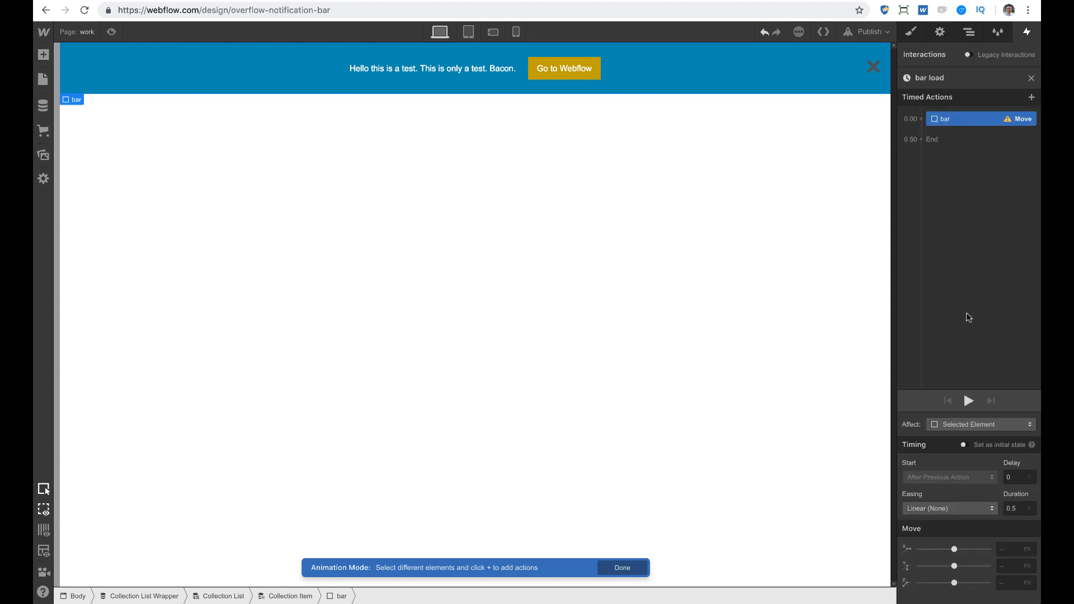
pyautogui.click(1001, 446)
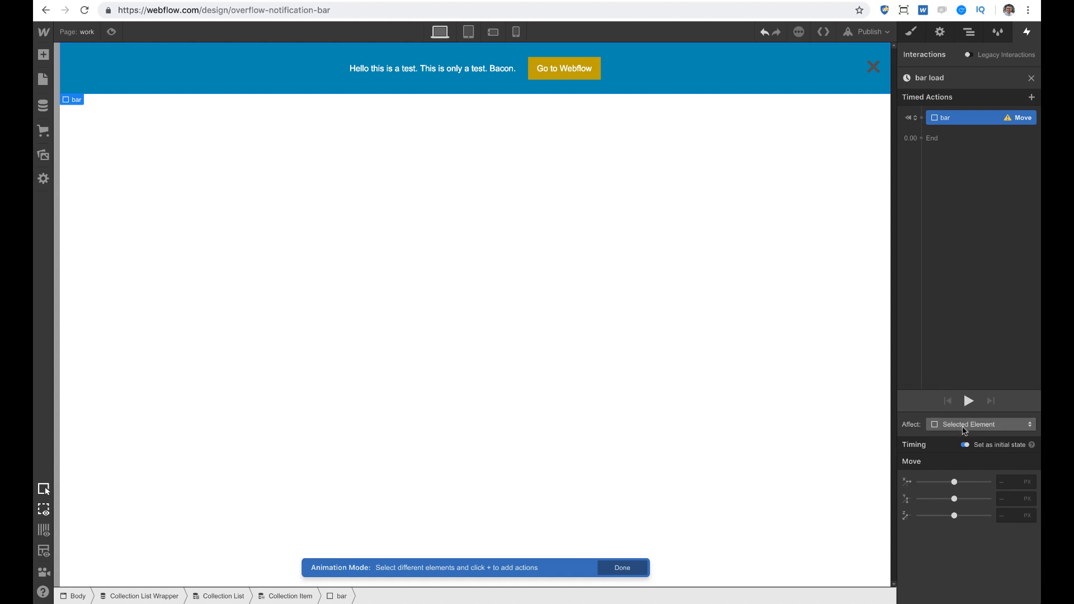
# Set the initial-state action's vertical (Y) move to -100%
pyautogui.click(1005, 498)
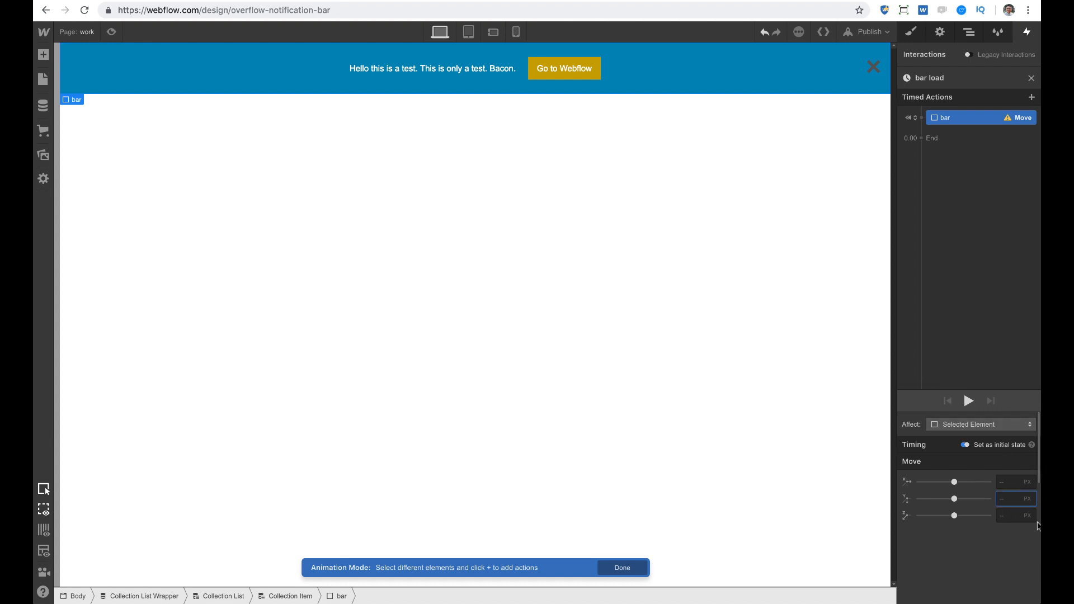
pyautogui.write('-1')
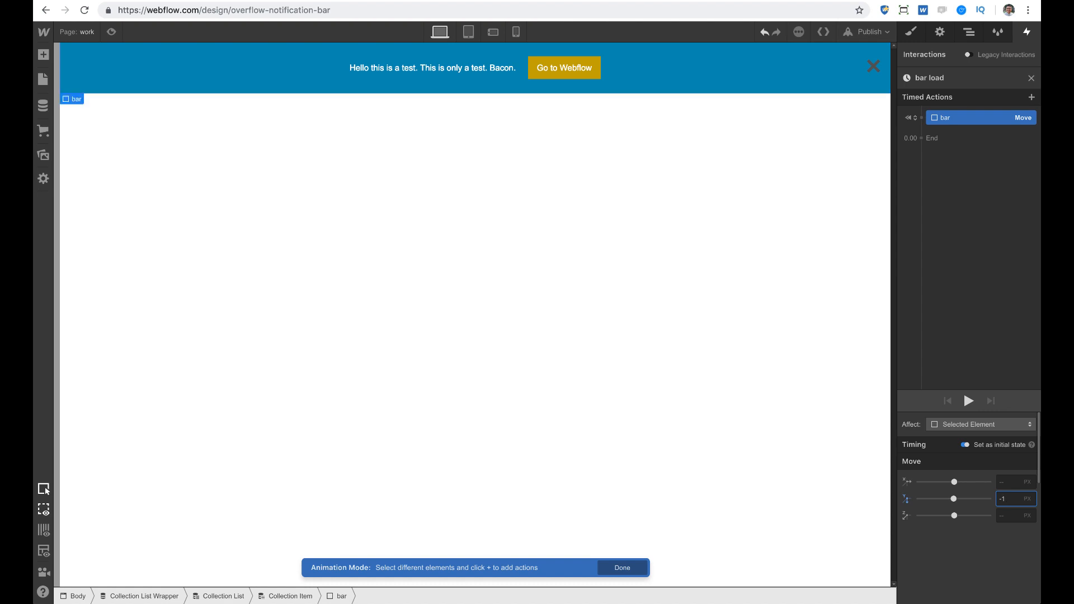
pyautogui.write('%')
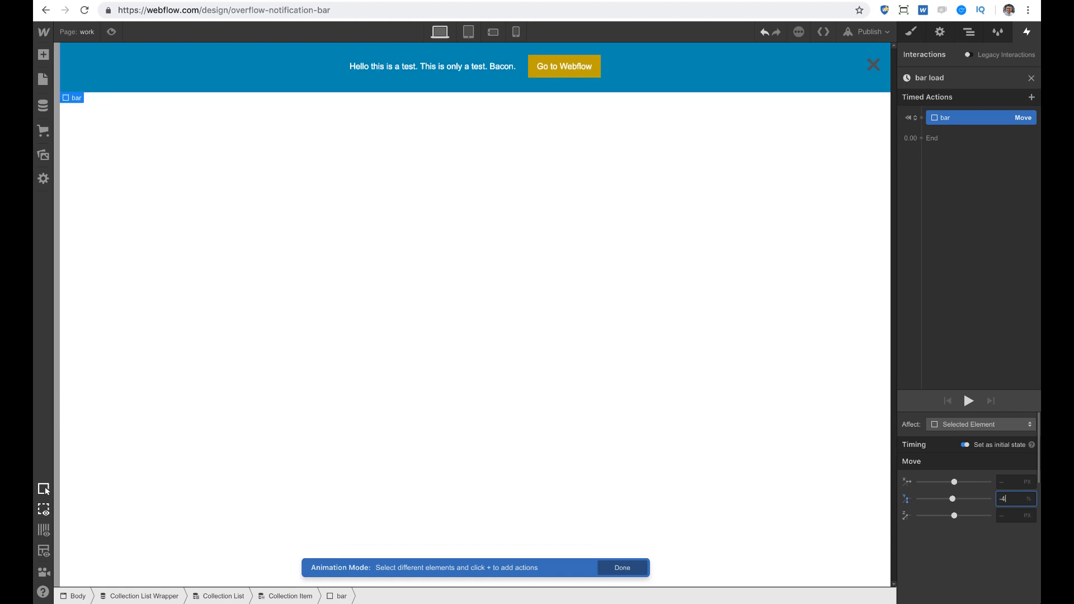
pyautogui.write('1')
pyautogui.press('BackSpace')
pyautogui.write('0')
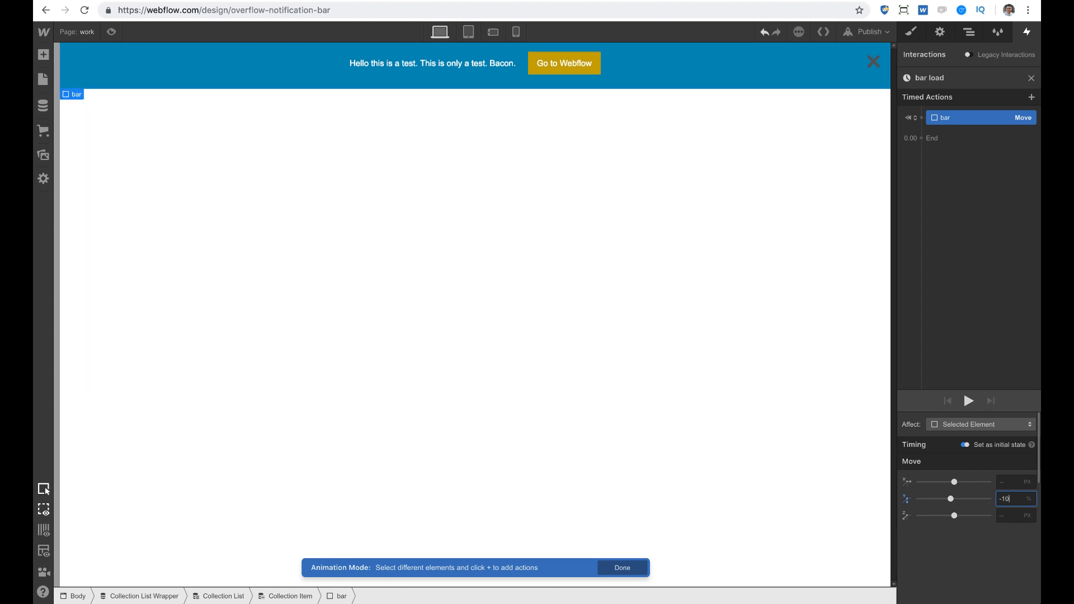
pyautogui.press('Down')
pyautogui.press('Down')
pyautogui.press('Down')
pyautogui.press('Down')
pyautogui.press('Down')
pyautogui.press('Down')
pyautogui.press('Down')
pyautogui.press('Down')
pyautogui.press('Down')
pyautogui.press('Down')
pyautogui.press('Down')
pyautogui.press('Down')
pyautogui.press('Down')
pyautogui.press('Down')
pyautogui.press('Down')
pyautogui.press('Down')
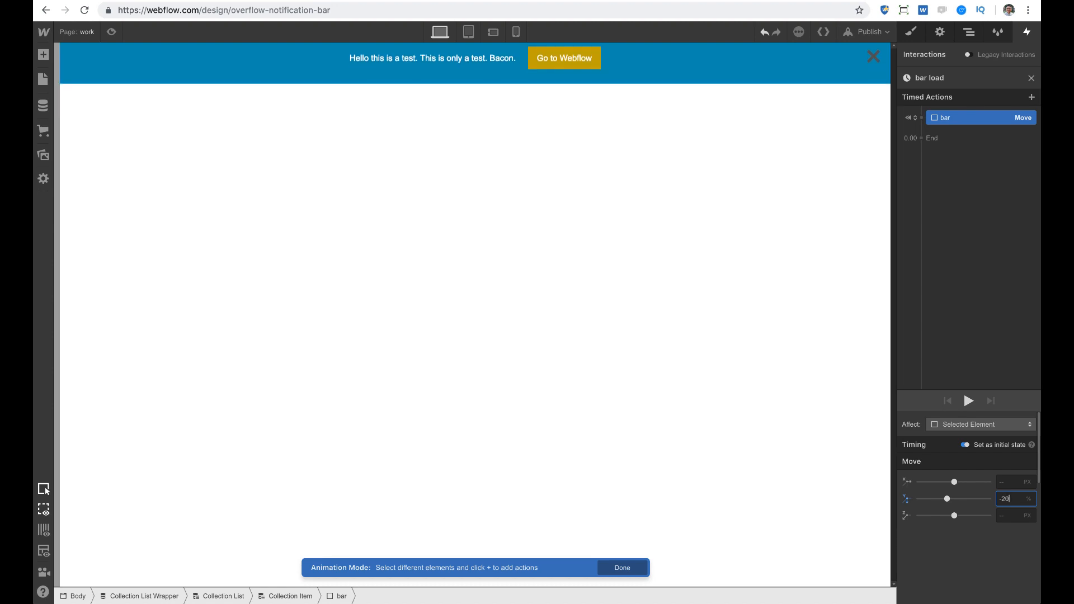
pyautogui.press('Down')
pyautogui.press('Down')
pyautogui.press('Down')
pyautogui.press('Down')
pyautogui.press('Down')
pyautogui.press('Down')
pyautogui.press('Down')
pyautogui.press('Down')
pyautogui.press('Down')
pyautogui.press('Down')
pyautogui.press('Down')
pyautogui.press('Down')
pyautogui.press('Down')
pyautogui.press('Down')
pyautogui.press('Down')
pyautogui.press('Down')
pyautogui.press('Down')
pyautogui.press('Down')
pyautogui.press('Down')
pyautogui.press('Down')
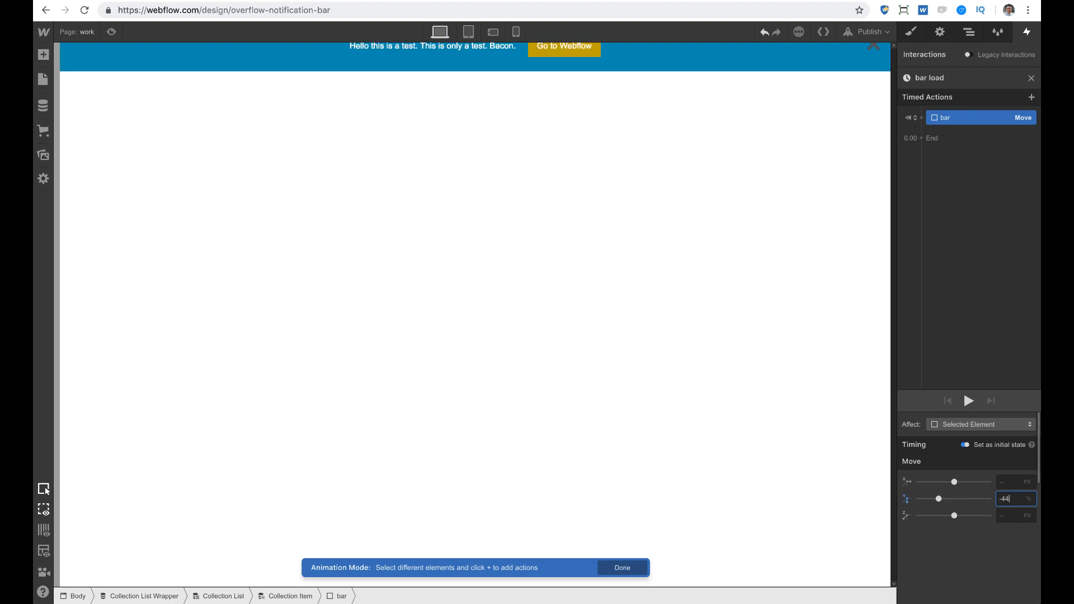
pyautogui.press('Down')
pyautogui.press('Down')
pyautogui.press('Down')
pyautogui.press('Down')
pyautogui.press('Down')
pyautogui.press('Down')
pyautogui.press('Down')
pyautogui.press('Down')
pyautogui.press('Down')
pyautogui.press('Down')
pyautogui.press('Down')
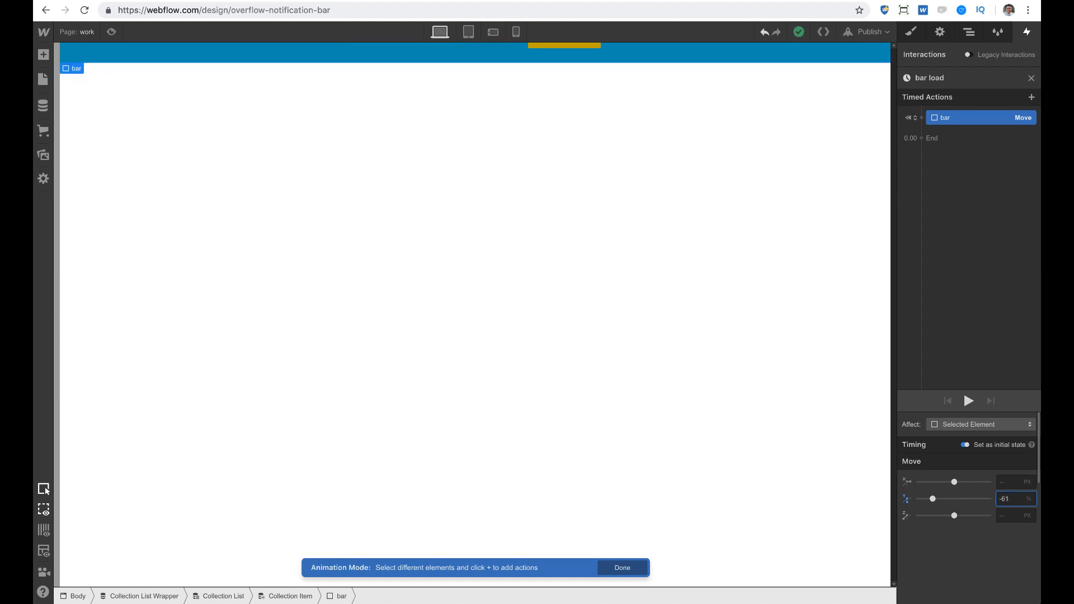
pyautogui.press('Down')
pyautogui.press('Down')
pyautogui.press('Down')
pyautogui.press('Down')
pyautogui.press('Down')
pyautogui.press('Down')
pyautogui.press('Down')
pyautogui.press('Down')
pyautogui.press('Down')
pyautogui.press('Down')
pyautogui.press('Down')
pyautogui.press('Down')
pyautogui.press('Down')
pyautogui.press('Down')
pyautogui.press('Down')
pyautogui.press('Down')
pyautogui.press('Down')
pyautogui.press('Down')
pyautogui.press('Down')
pyautogui.press('Down')
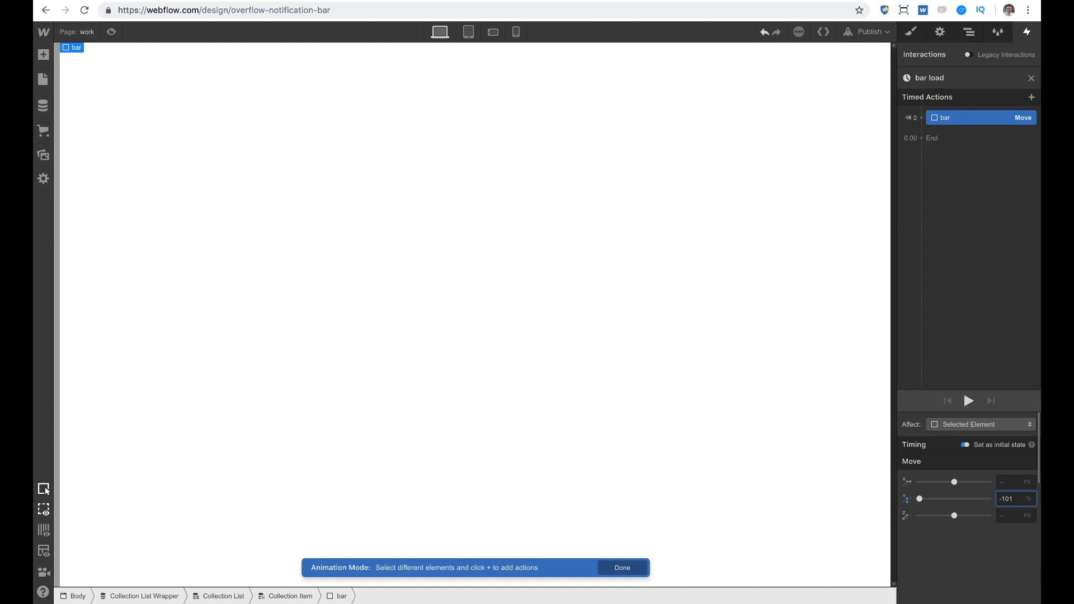
pyautogui.press('Up')
# Add a second Move action for the bar with a delay of 1 and a vertical move of 0%, and preview the animation
pyautogui.click(937, 141)
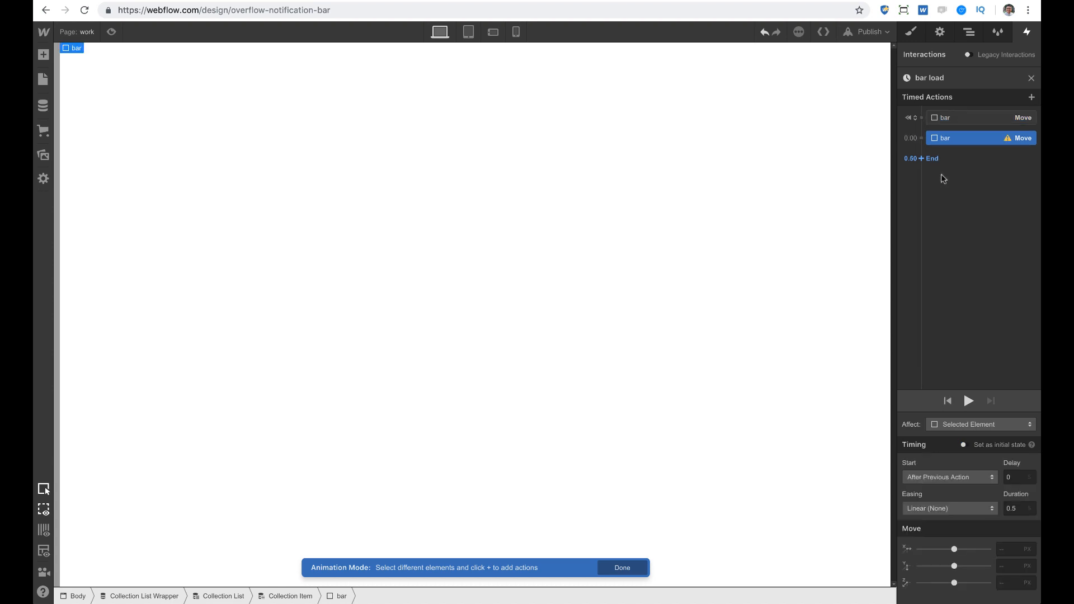
pyautogui.click(1021, 478)
pyautogui.write('1')
pyautogui.click(1027, 571)
pyautogui.write('0%')
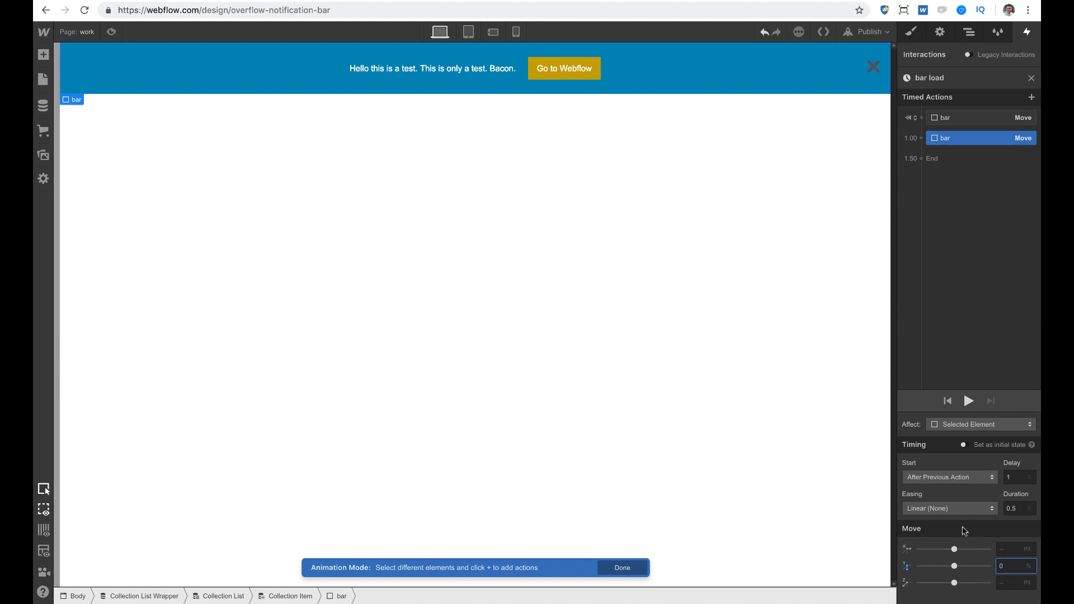
pyautogui.click(968, 401)
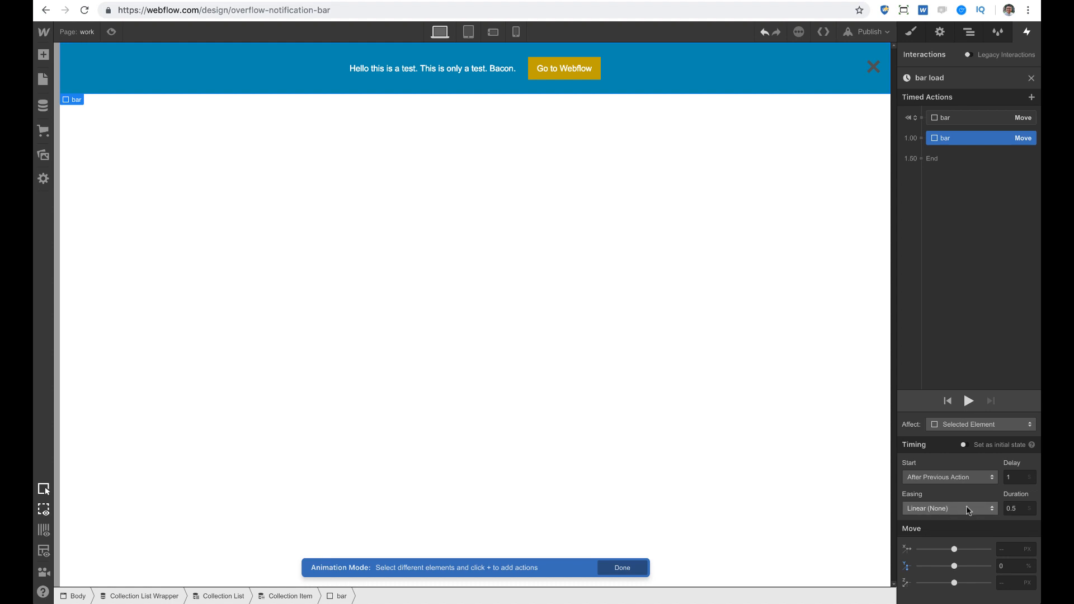
# Change the second Move action's easing to Out Quart and preview the animation again
pyautogui.click(949, 510)
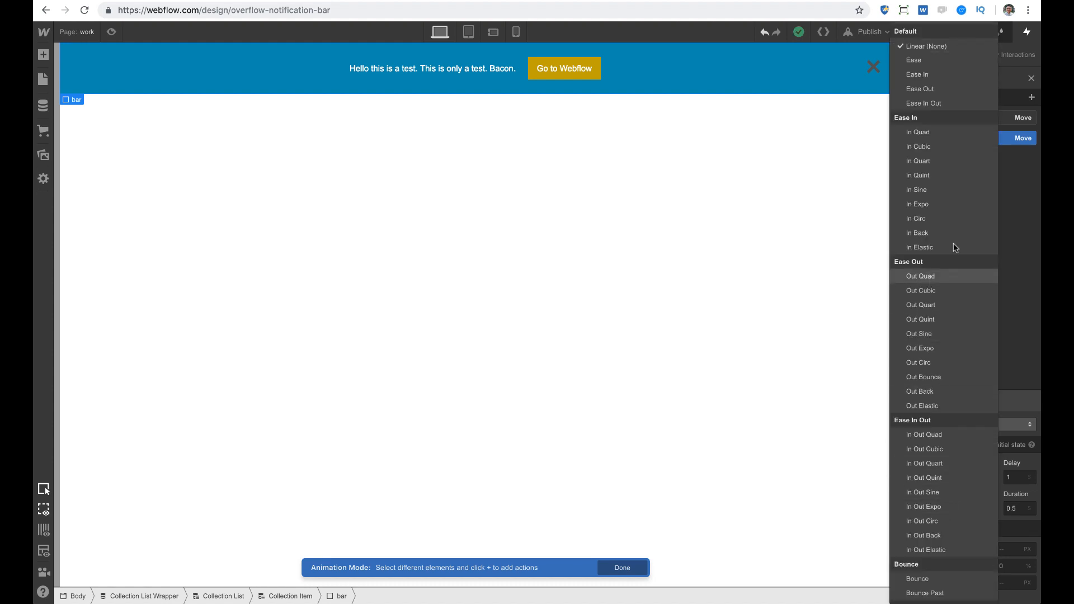
pyautogui.click(944, 306)
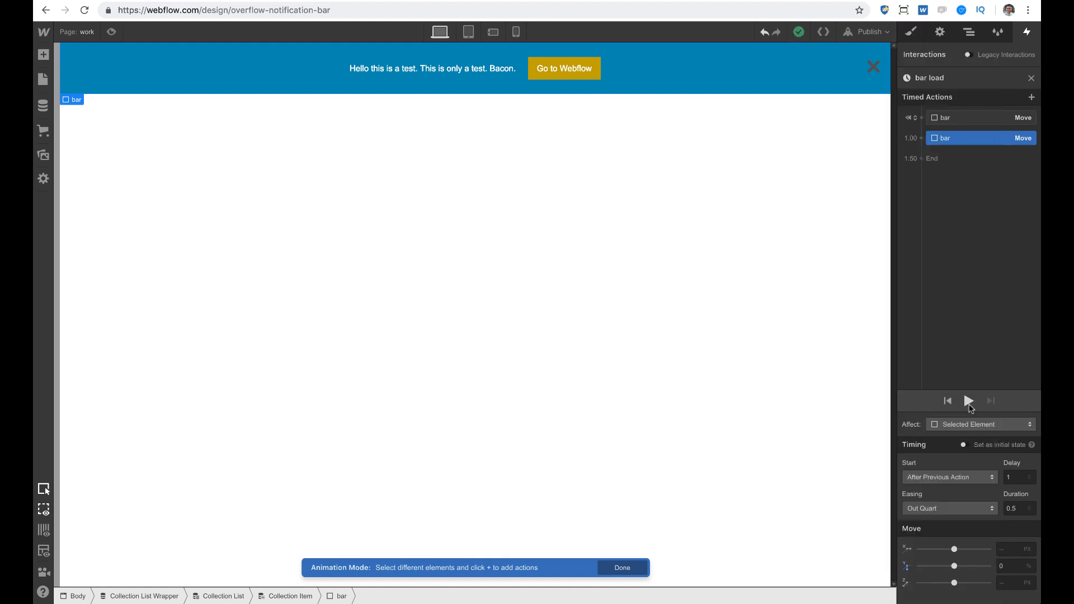
pyautogui.click(969, 403)
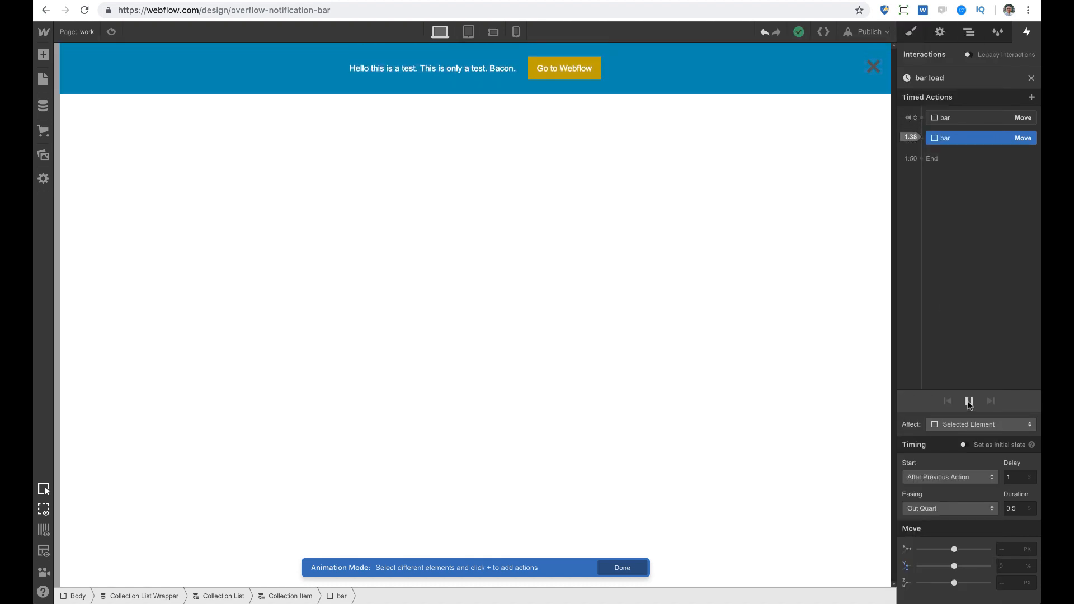
# Stop the preview and close the bar load animation and its page-load trigger settings
pyautogui.click(970, 402)
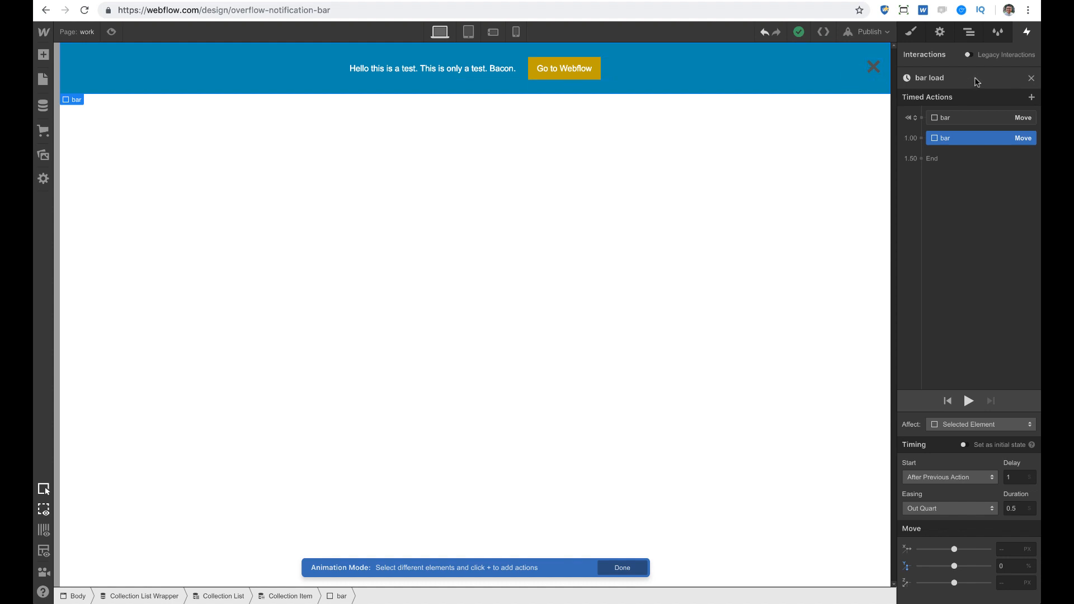
pyautogui.click(1031, 78)
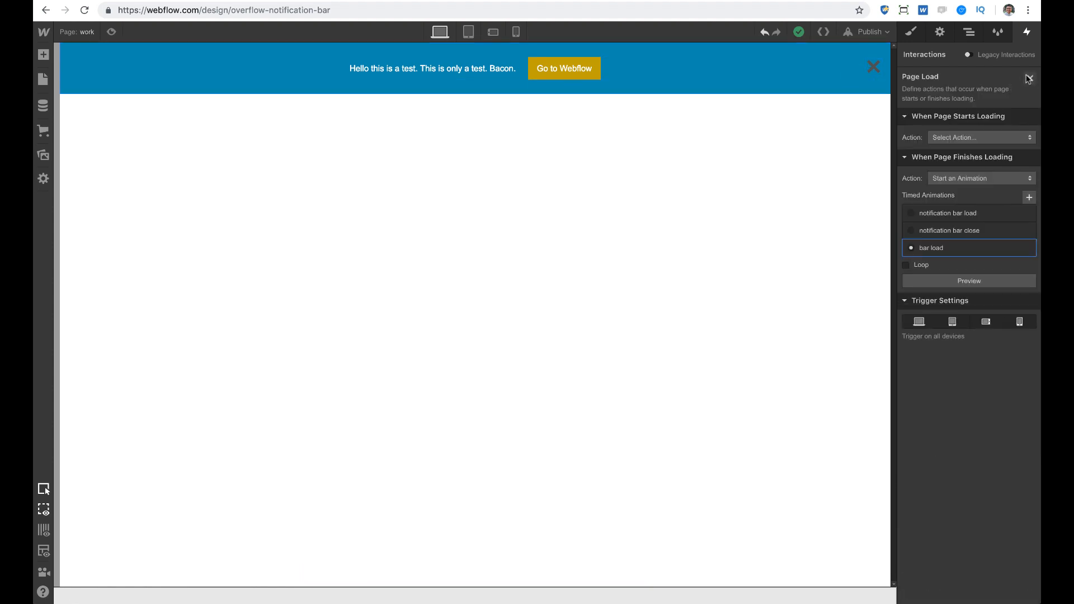
pyautogui.click(1031, 79)
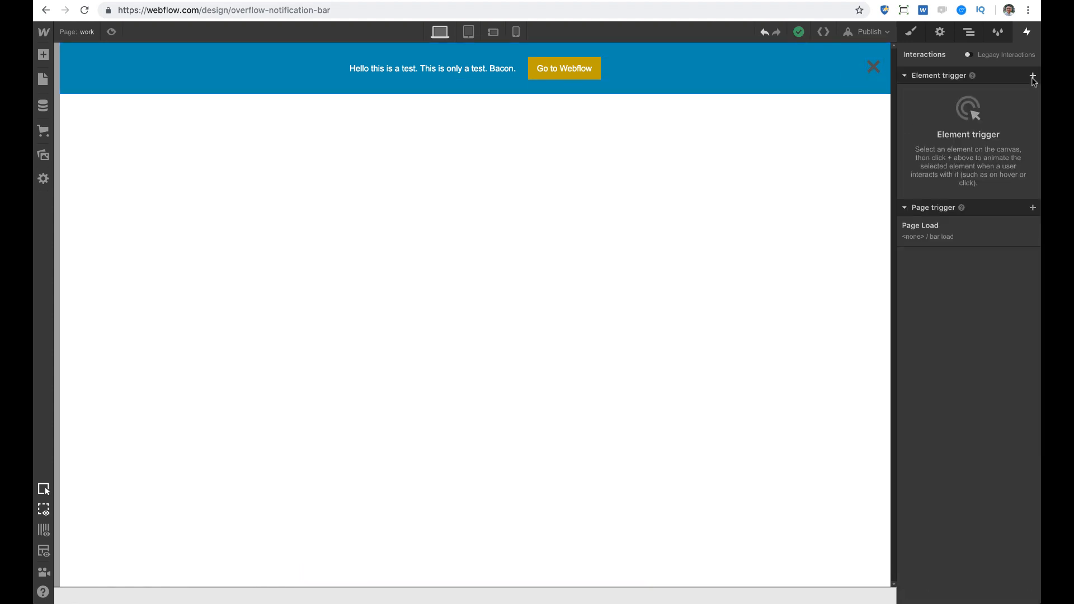
# Add a Mouse Click (Tap) element trigger to the bar's close link
pyautogui.click(874, 70)
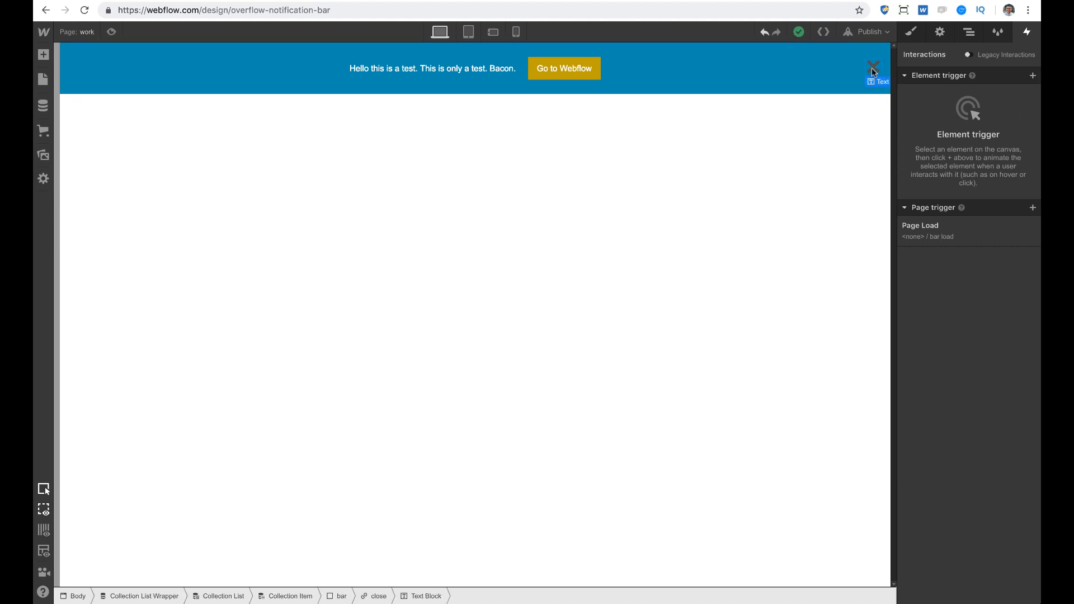
pyautogui.click(969, 31)
pyautogui.click(988, 144)
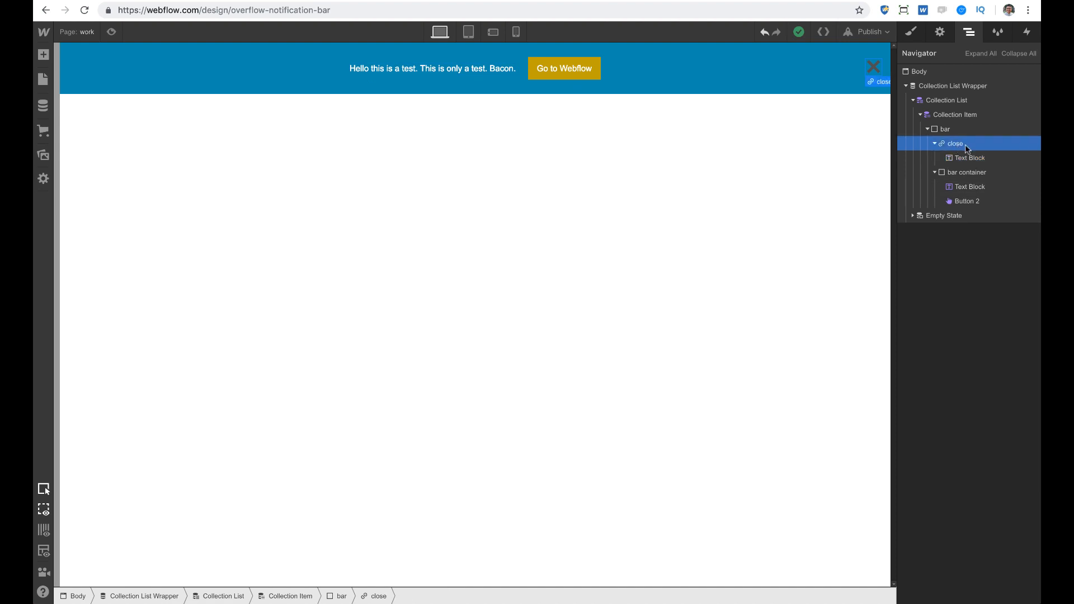
pyautogui.click(1025, 36)
pyautogui.click(1032, 75)
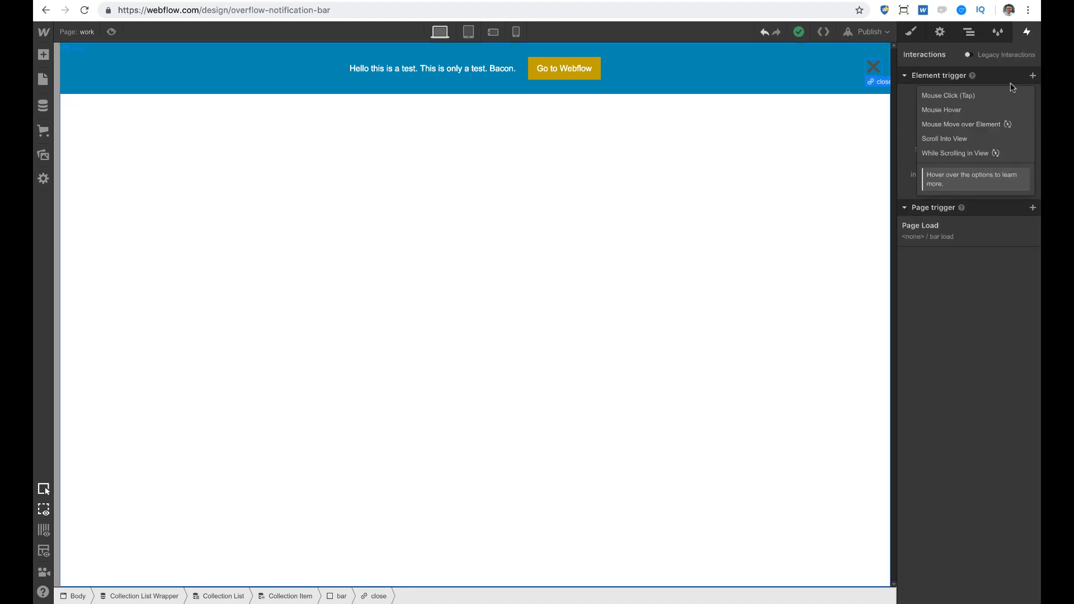
pyautogui.click(975, 97)
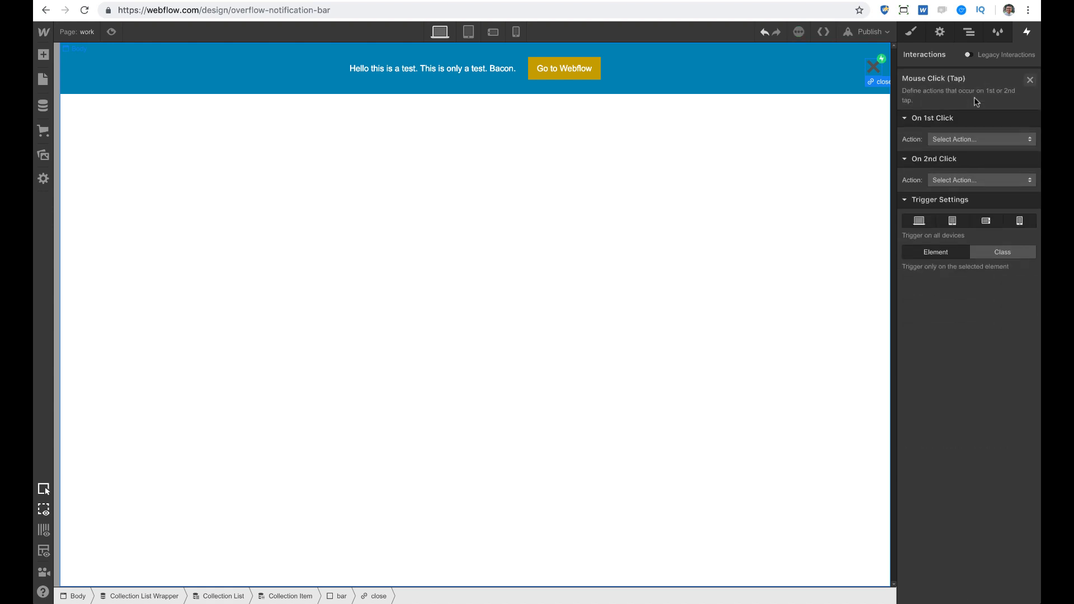
# Set the first-click action to Start an Animation and create a new timed animation named "bar close"
pyautogui.click(951, 138)
pyautogui.click(956, 166)
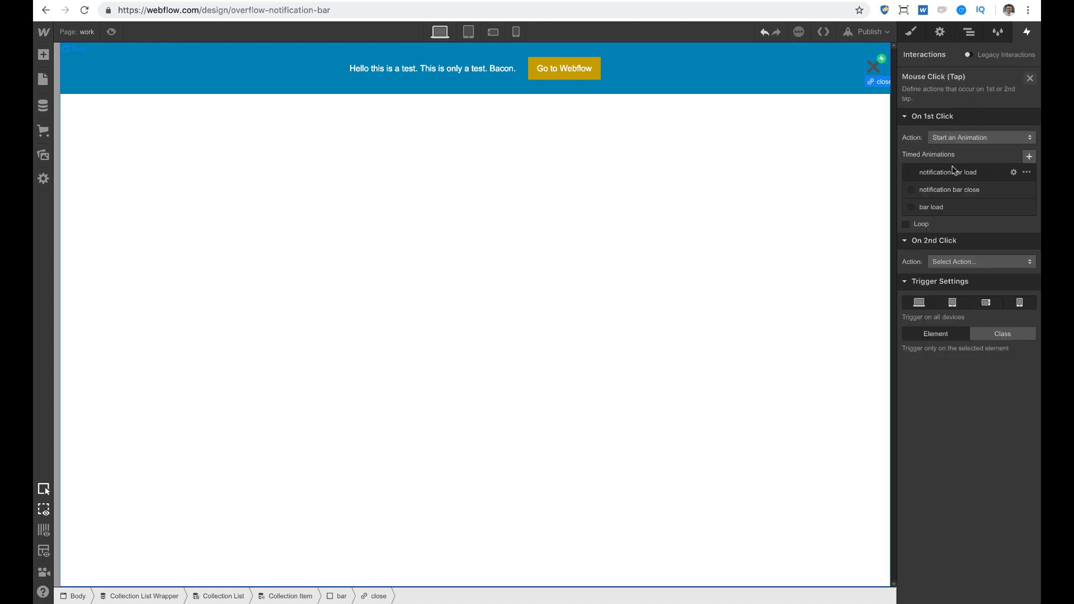
pyautogui.click(1030, 156)
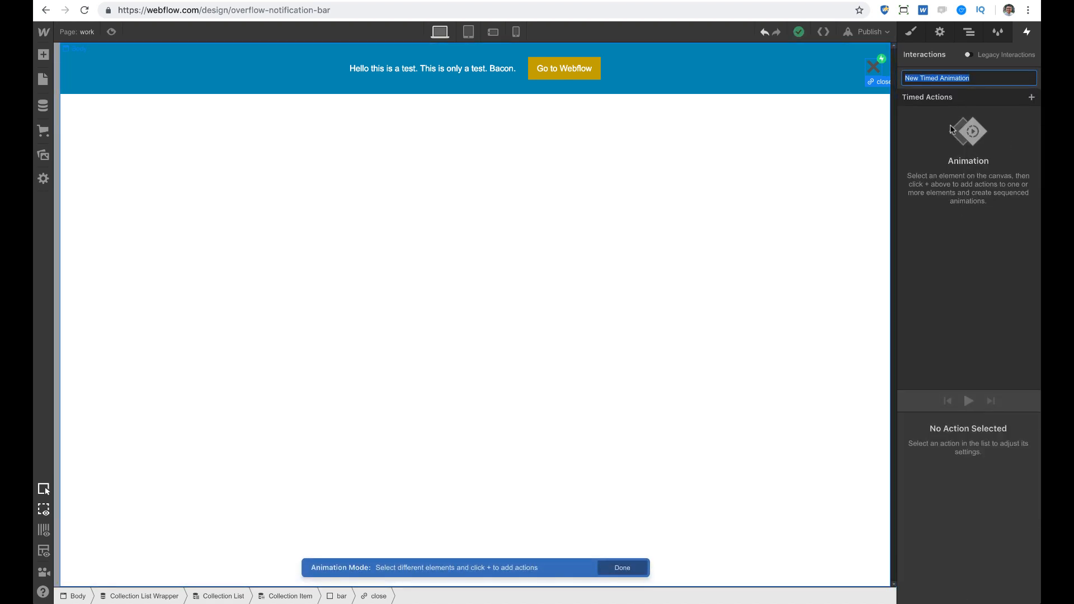
pyautogui.write('bar close')
pyautogui.press('Return')
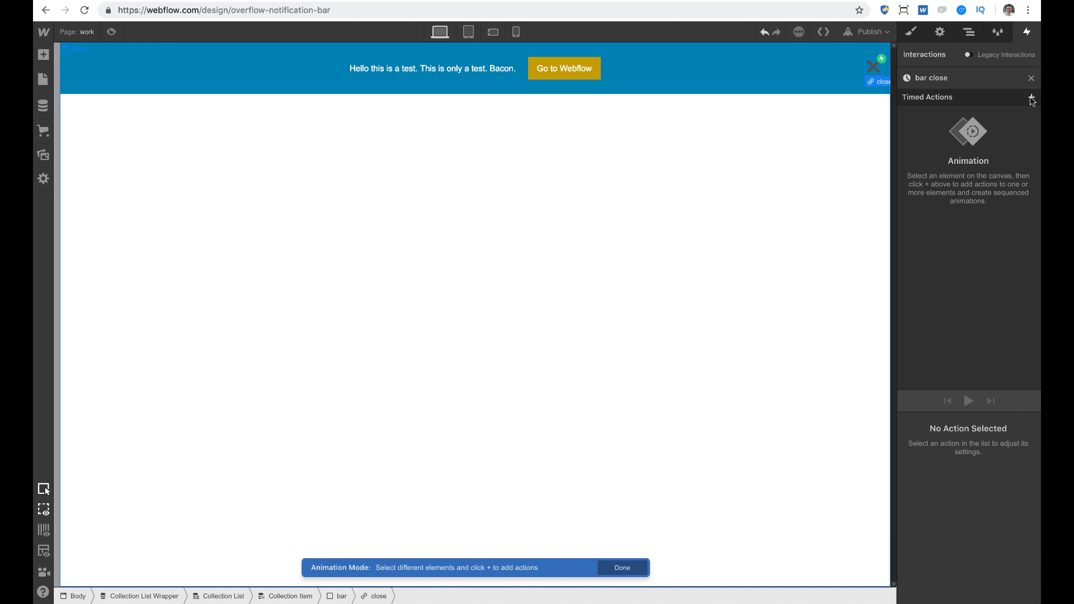
# Add a Move action targeting the bar element to the bar close animation
pyautogui.click(971, 33)
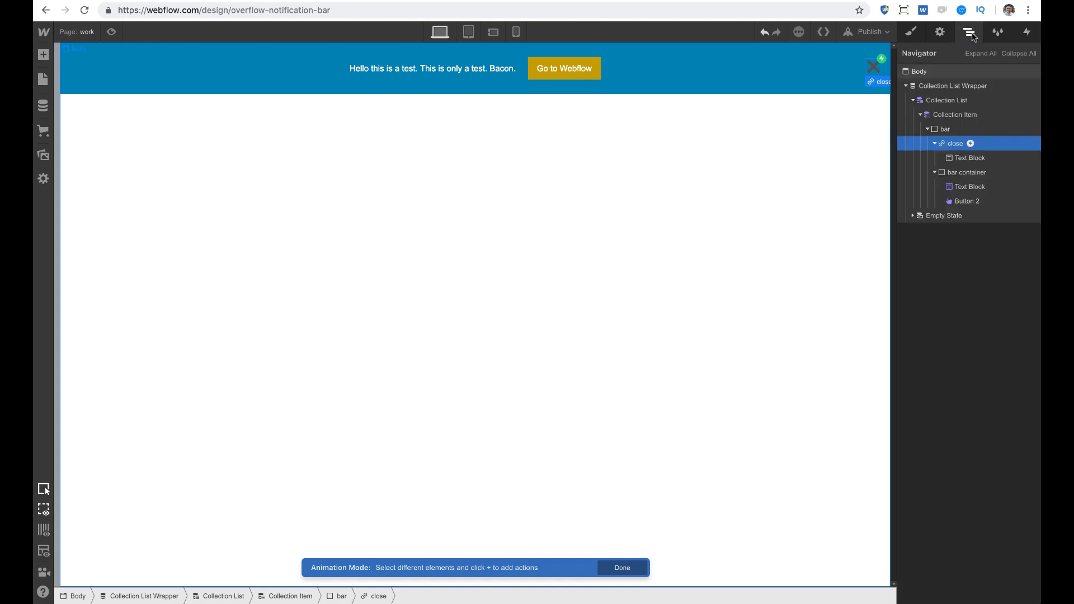
pyautogui.click(955, 129)
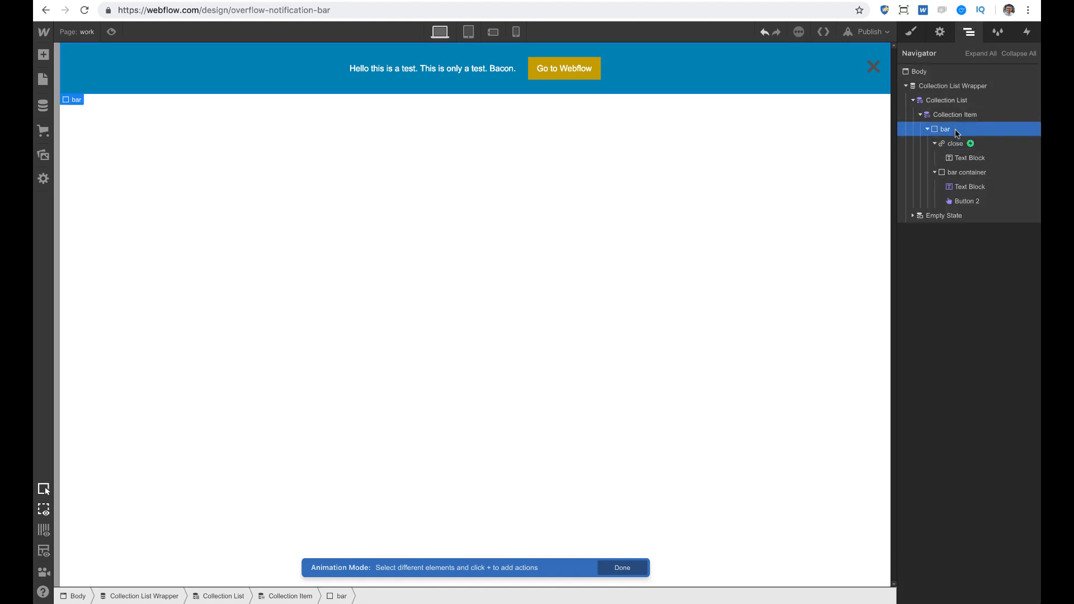
pyautogui.click(1027, 32)
pyautogui.click(1031, 97)
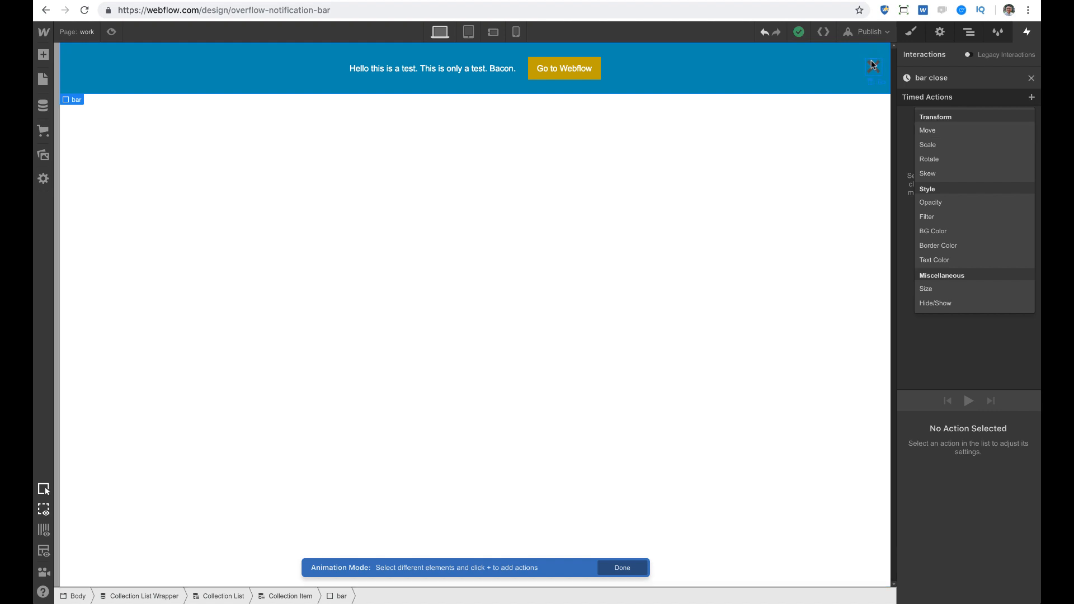
pyautogui.click(940, 130)
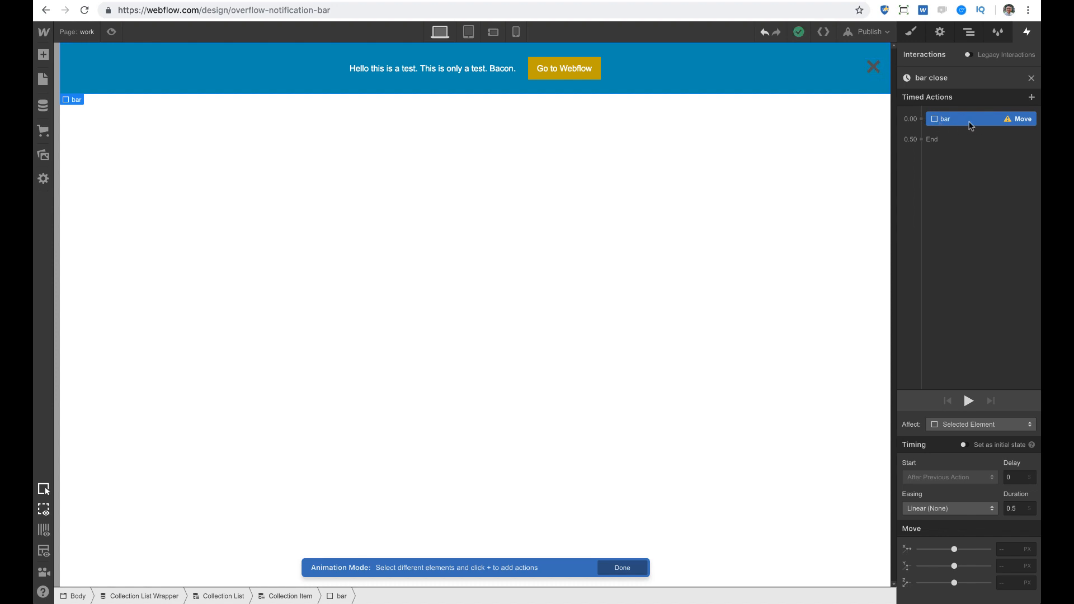
pyautogui.moveTo(971, 125); pyautogui.dragTo(951, 168)
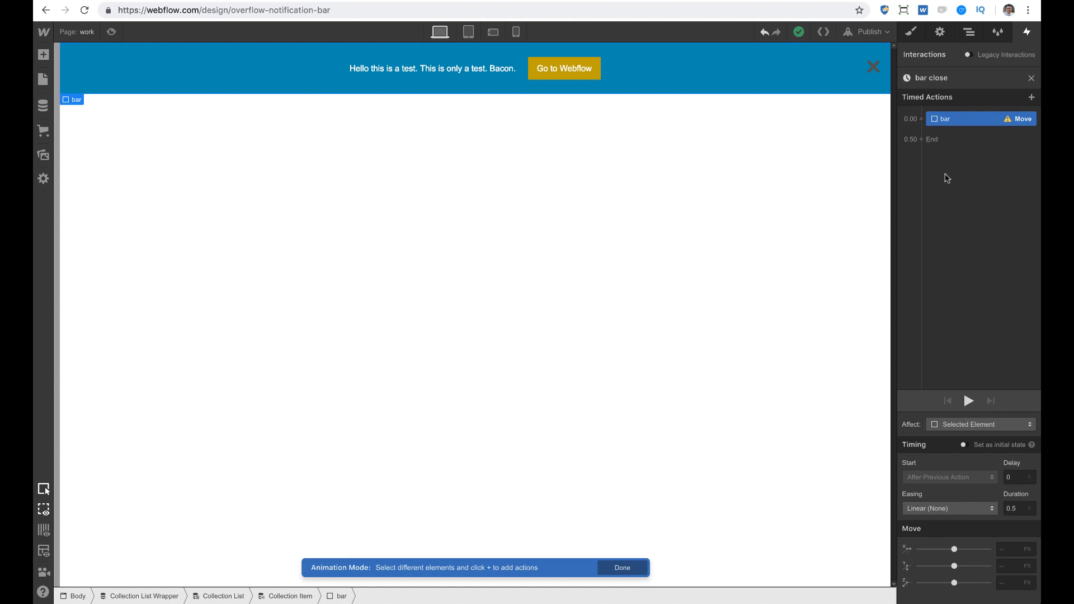
# Set the bar's vertical (Y) move to -100% with In Quart easing and preview the closing animation
pyautogui.click(1010, 567)
pyautogui.write('-100%')
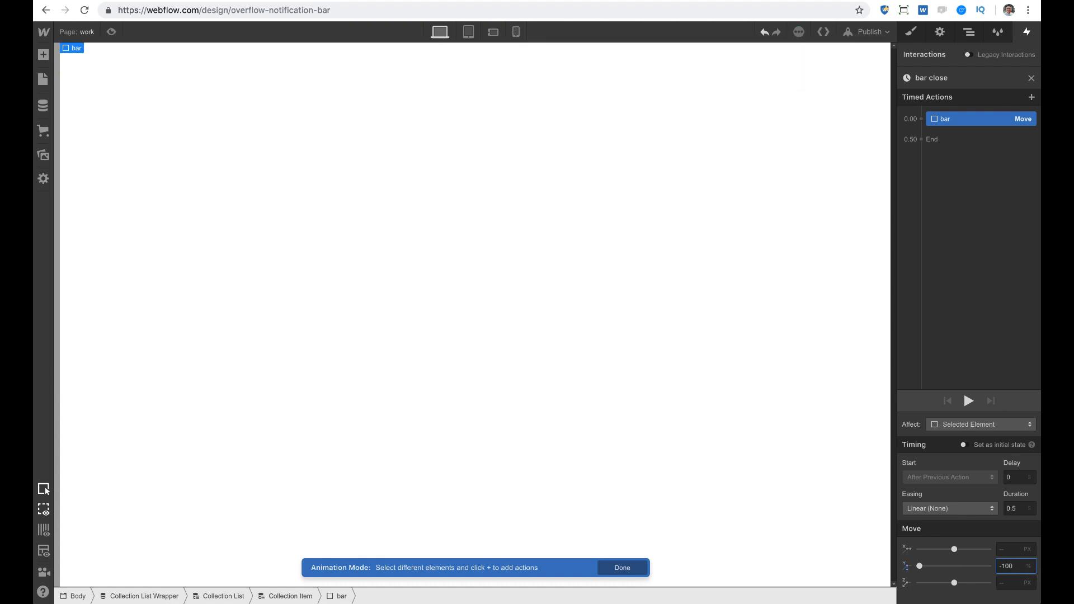
pyautogui.click(955, 510)
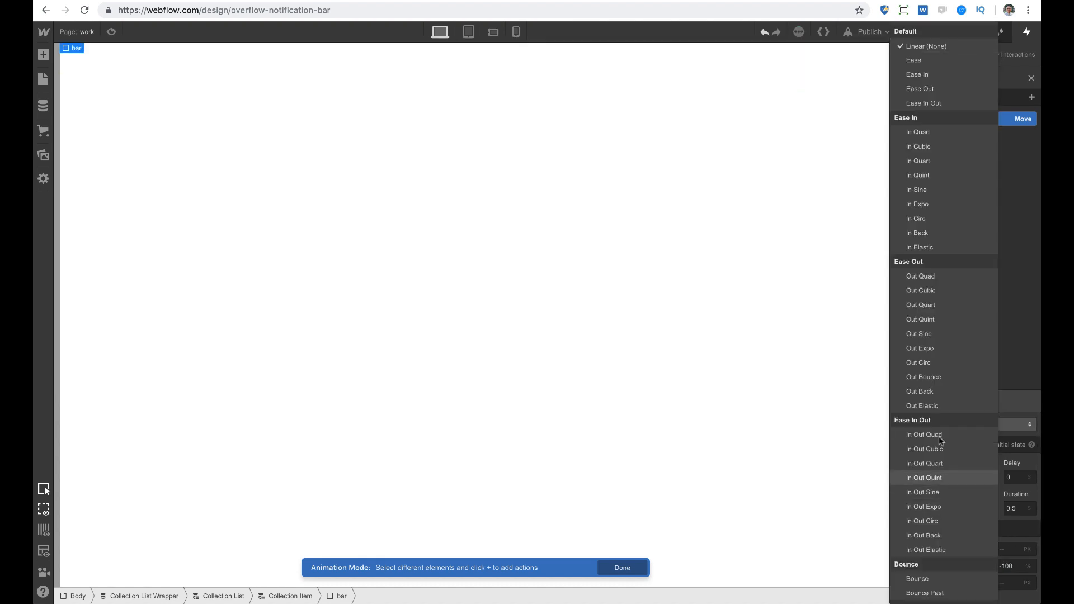
pyautogui.click(941, 165)
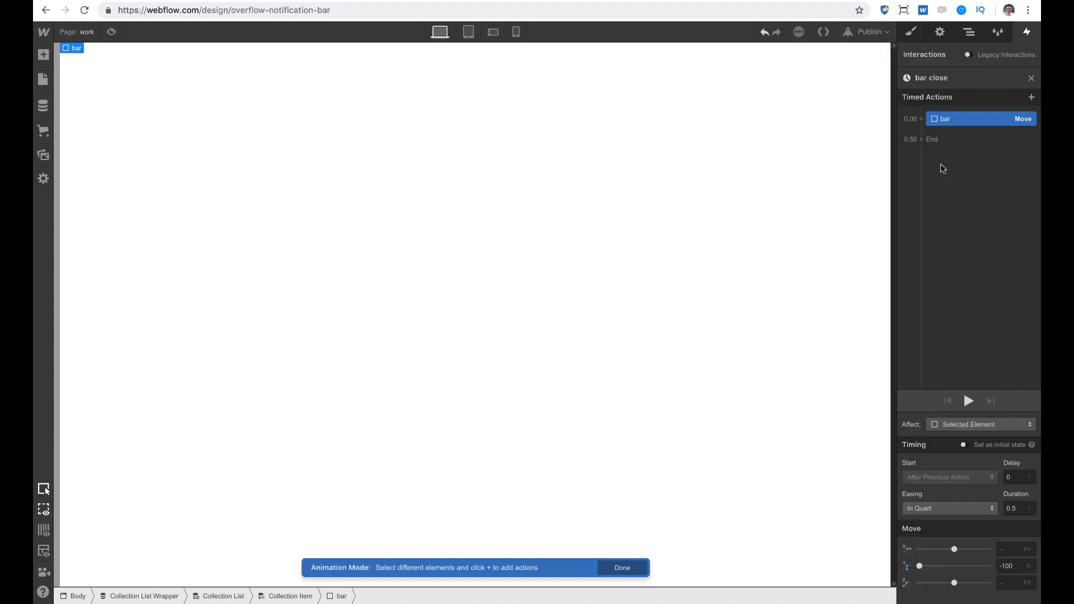
pyautogui.click(968, 401)
# Add a Hide/Show action for the bar at the end of the animation and set its display to hidden
pyautogui.click(924, 141)
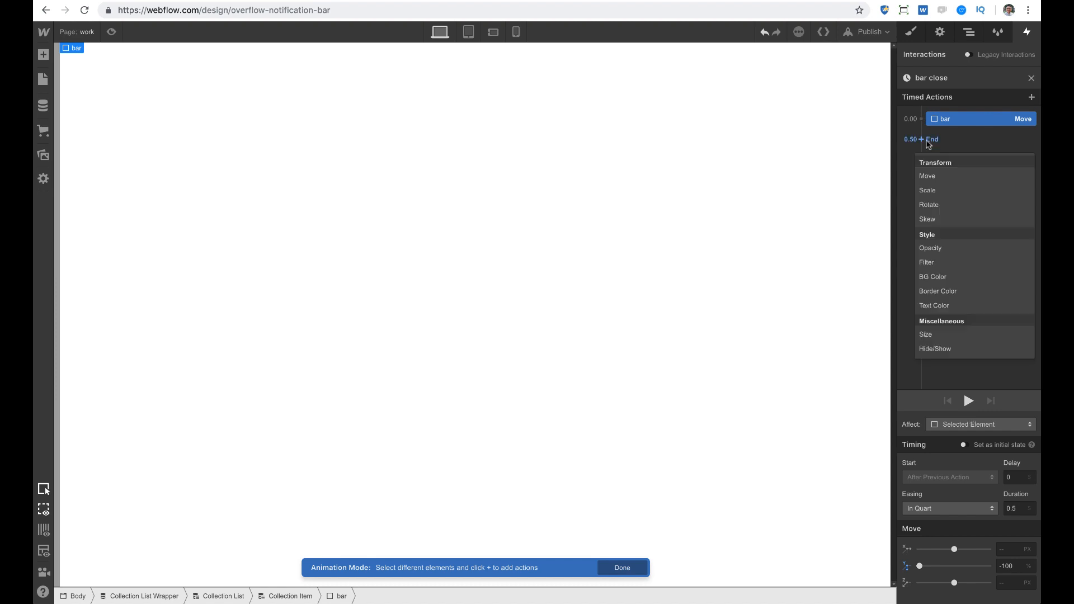
pyautogui.click(945, 347)
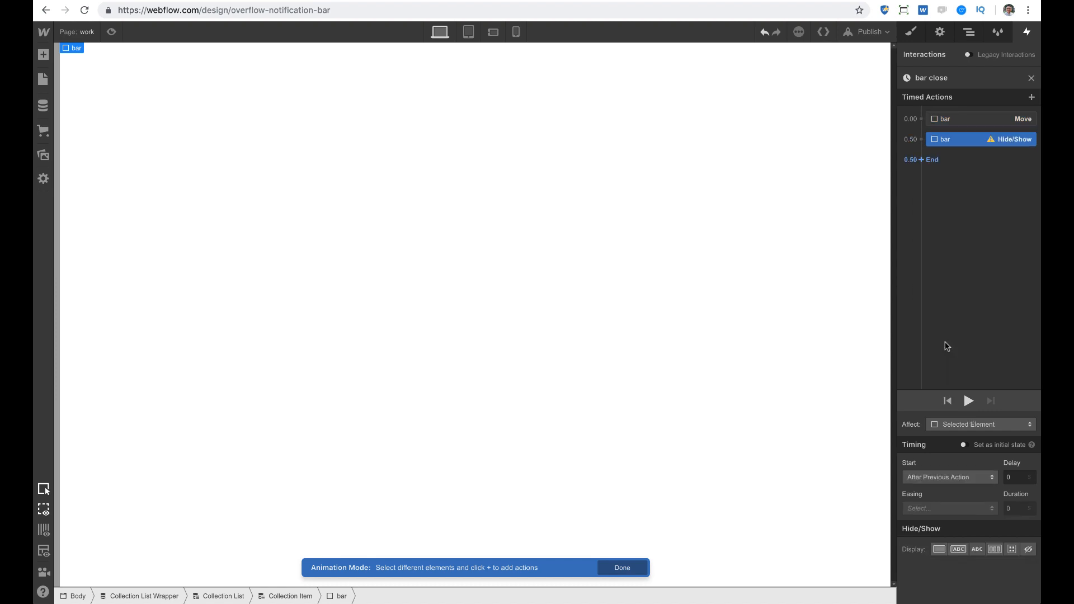
pyautogui.click(1029, 551)
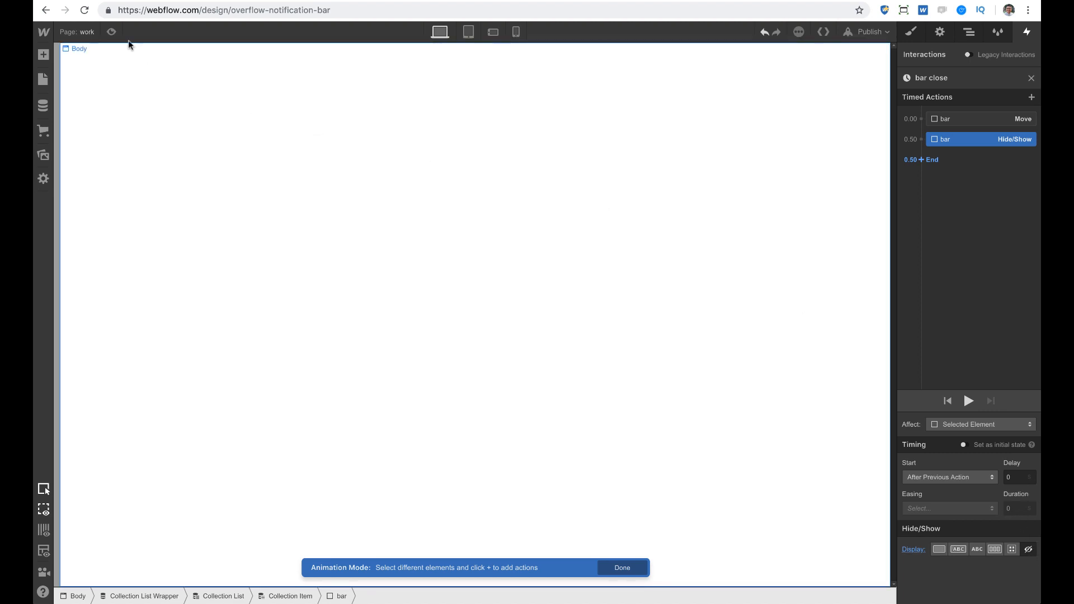
# Test the bar's close link in page preview, and leave the bar close animation and its trigger settings
pyautogui.click(112, 32)
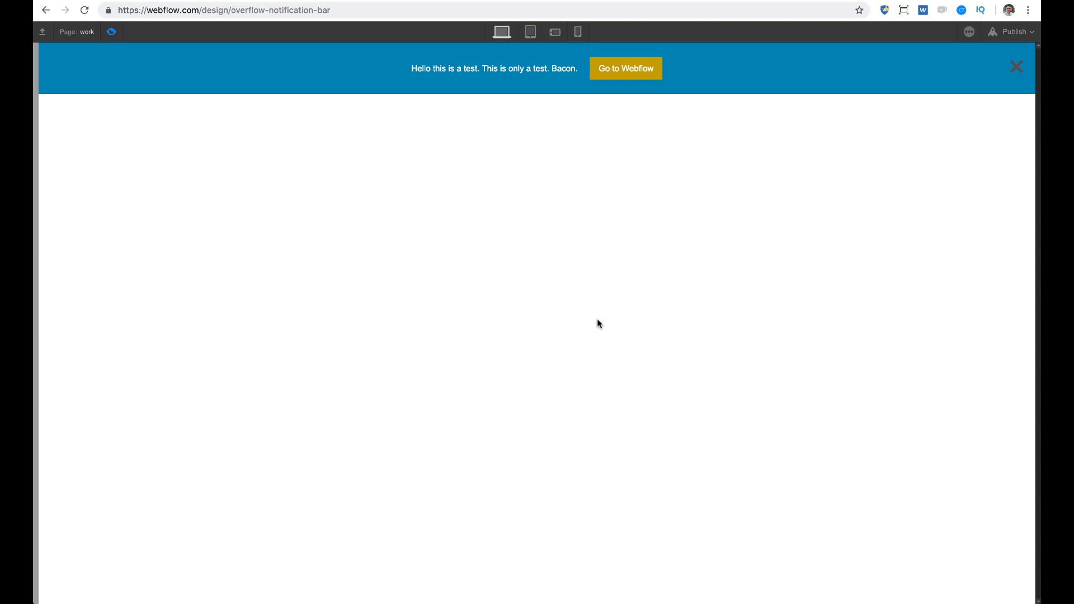
pyautogui.click(1017, 70)
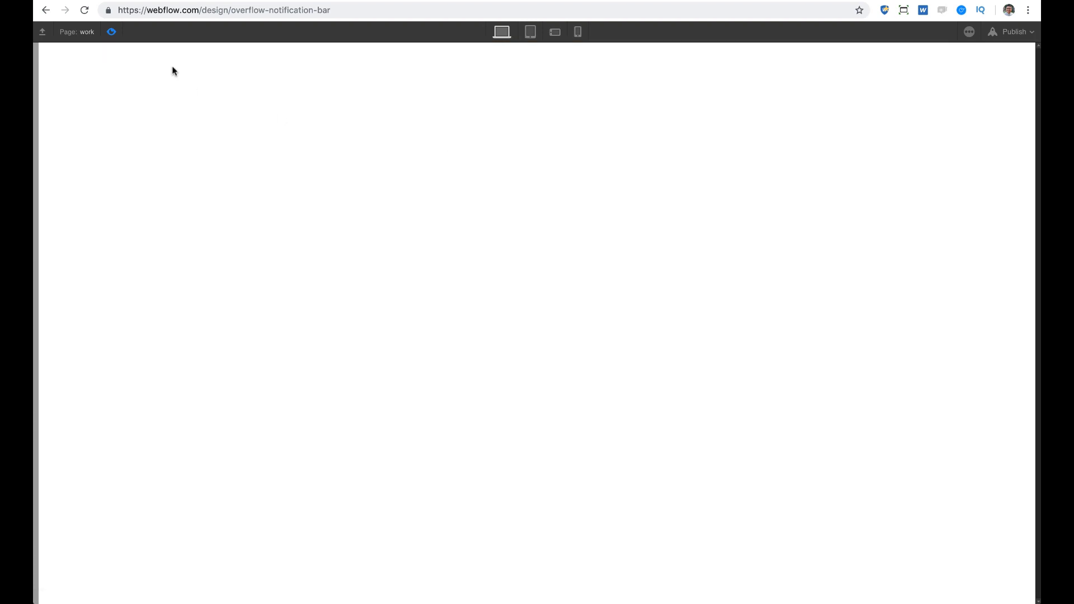
pyautogui.click(112, 32)
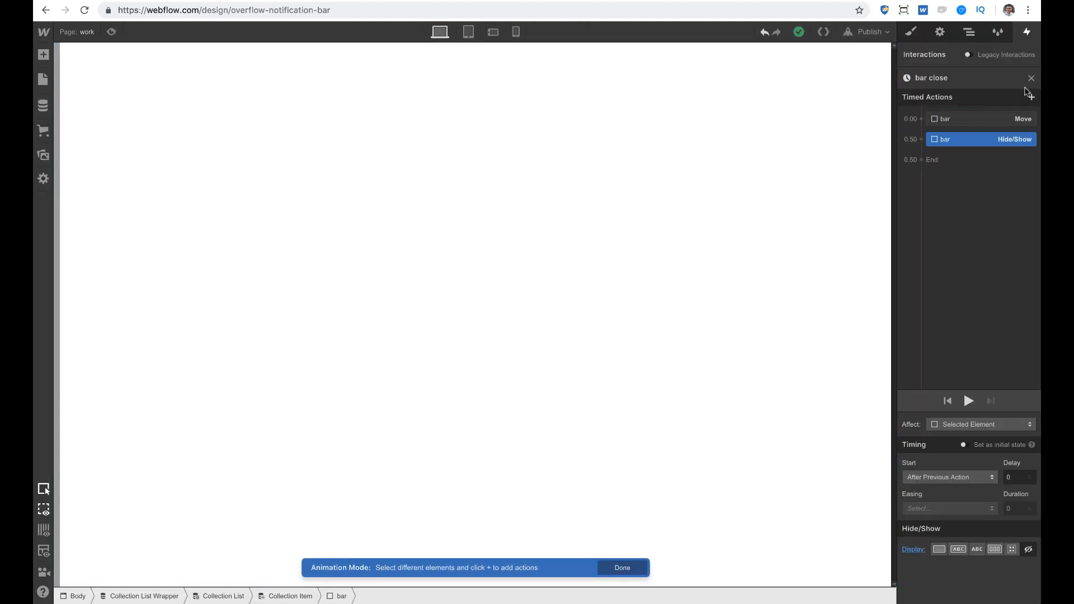
pyautogui.click(1031, 78)
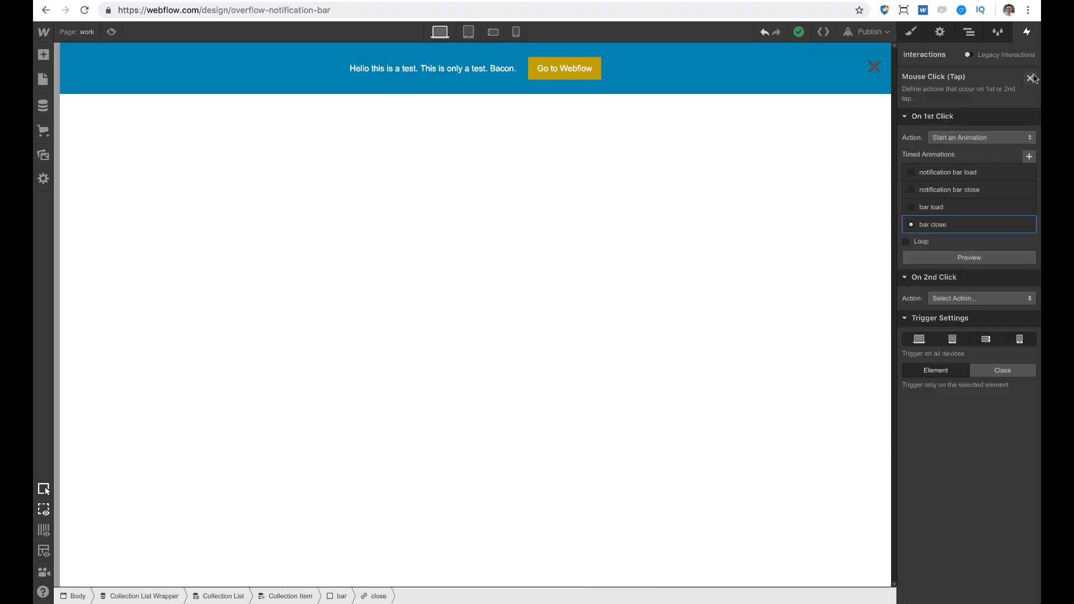
pyautogui.click(505, 186)
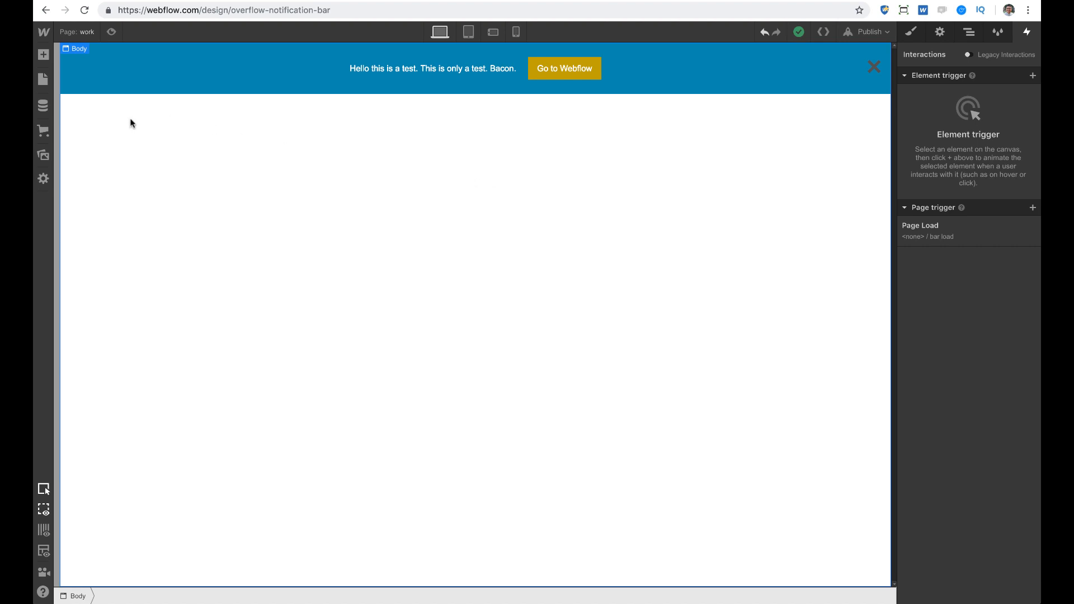
# Copy the entire cookie script from the Home page's custom code before the </body> tag
pyautogui.click(87, 32)
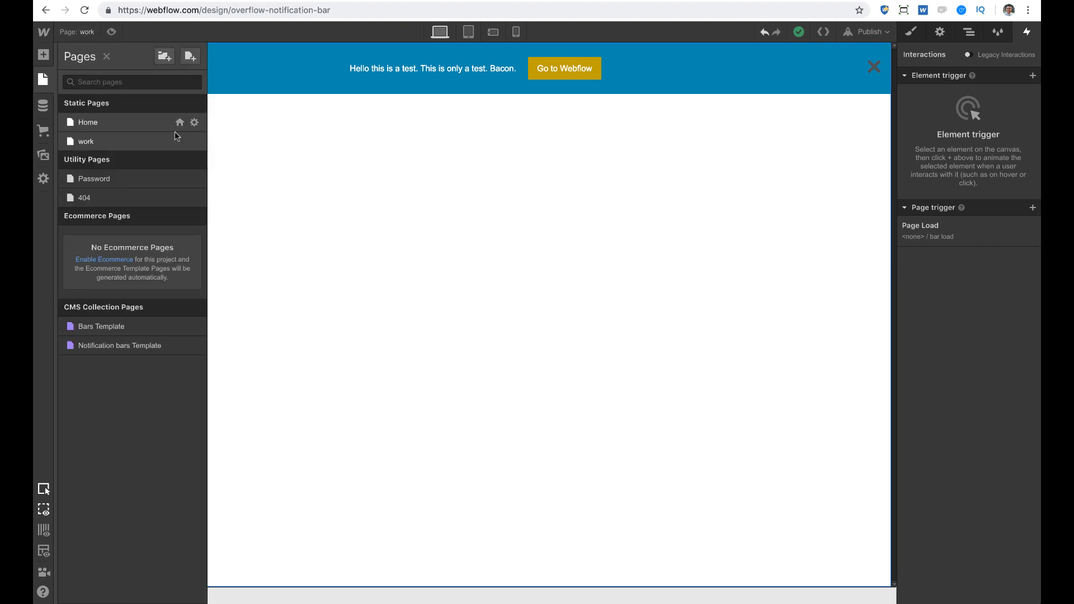
pyautogui.click(192, 122)
pyautogui.scroll(-15, 355, 376)
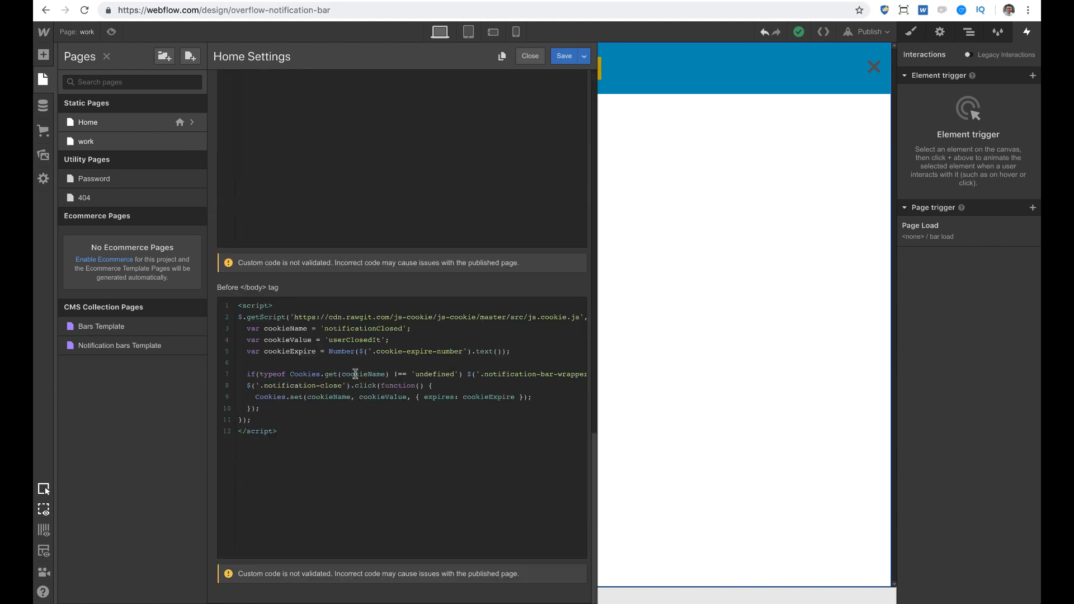
pyautogui.click(356, 376)
pyautogui.hotkey('ctrl', 'a')
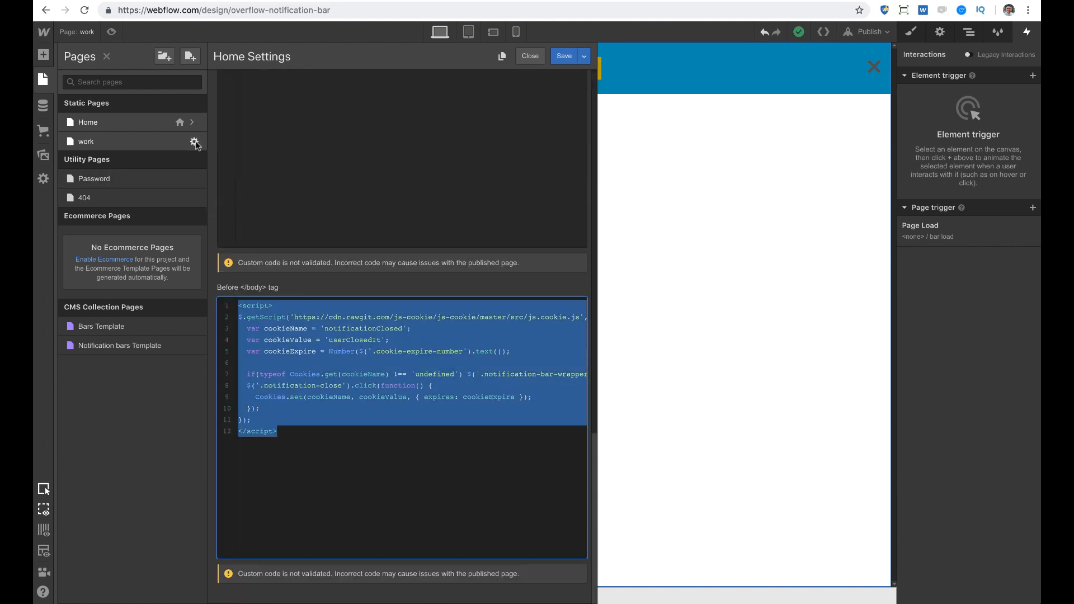
# Paste the cookie script into the work page's custom code before the </body> tag
pyautogui.click(192, 141)
pyautogui.scroll(-15, 316, 330)
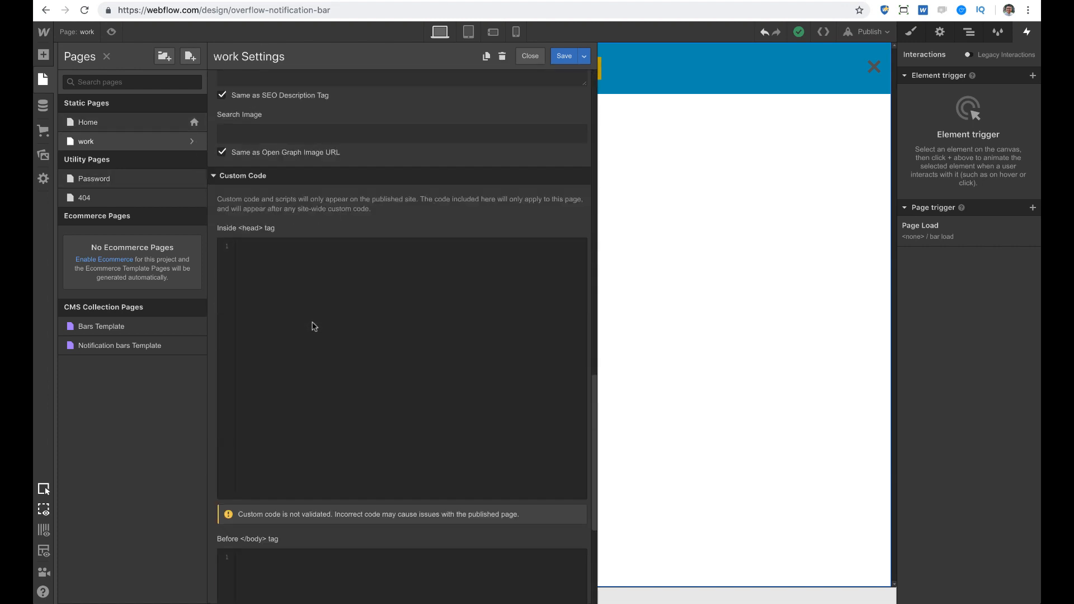
pyautogui.scroll(1, 315, 343)
pyautogui.scroll(-1, 322, 341)
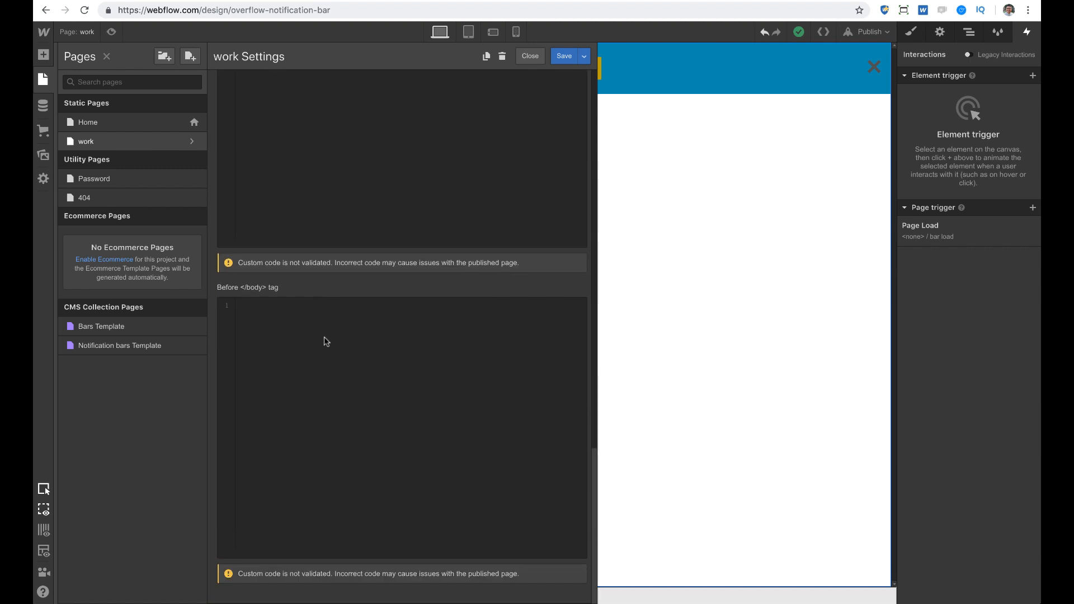
pyautogui.click(379, 333)
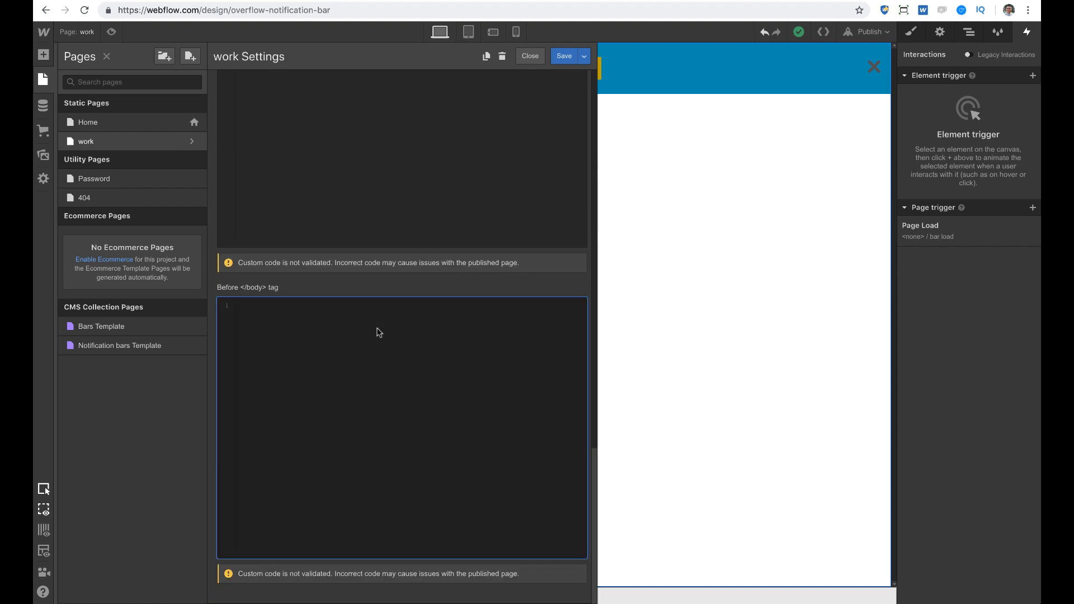
pyautogui.press('super+v')
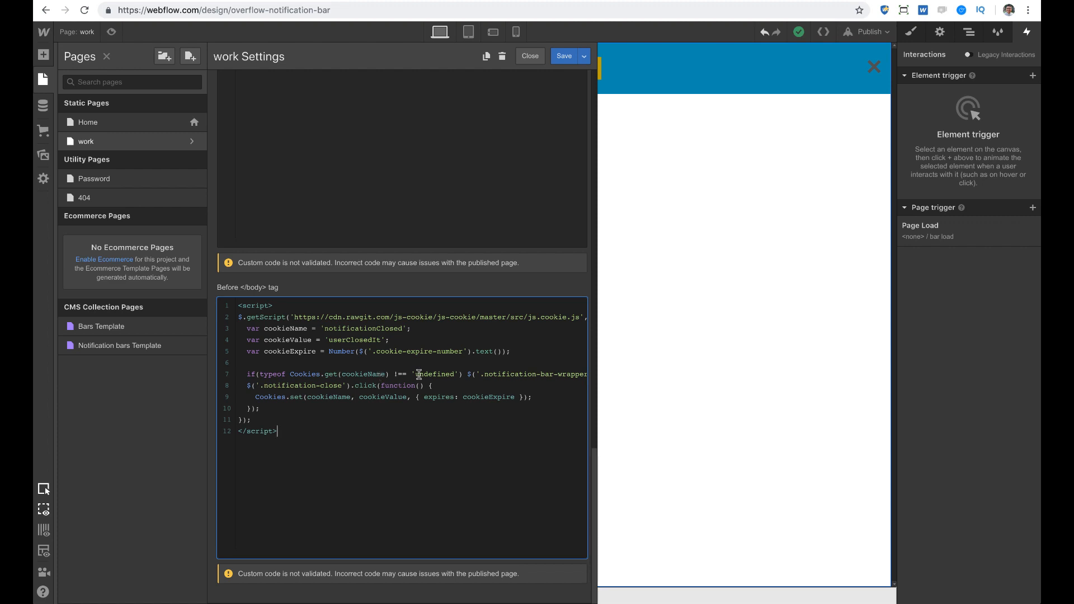
# Examine the pasted cookie script, from its opening tag and the js-cookie library call to the cookieName variable
pyautogui.click(971, 35)
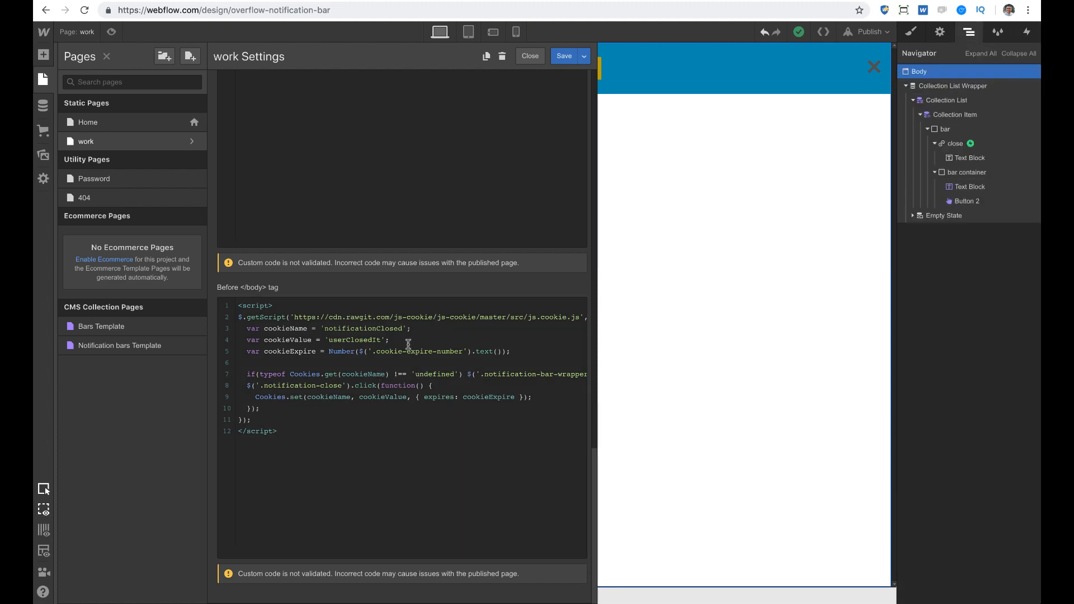
pyautogui.click(407, 345)
pyautogui.hscroll(2, 424, 348)
pyautogui.hscroll(2, 424, 349)
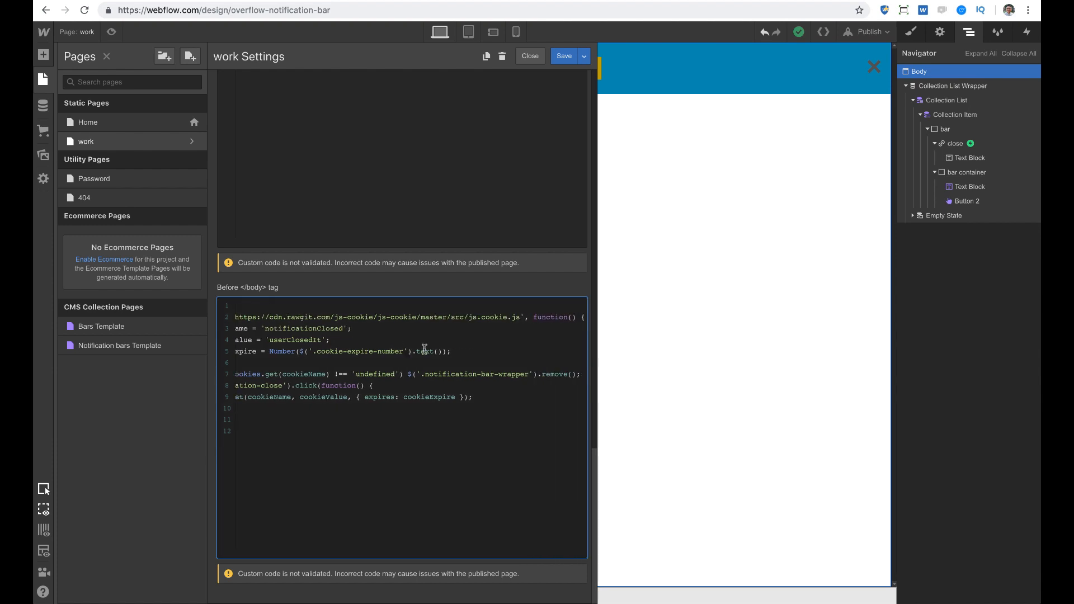
pyautogui.hscroll(-3, 424, 348)
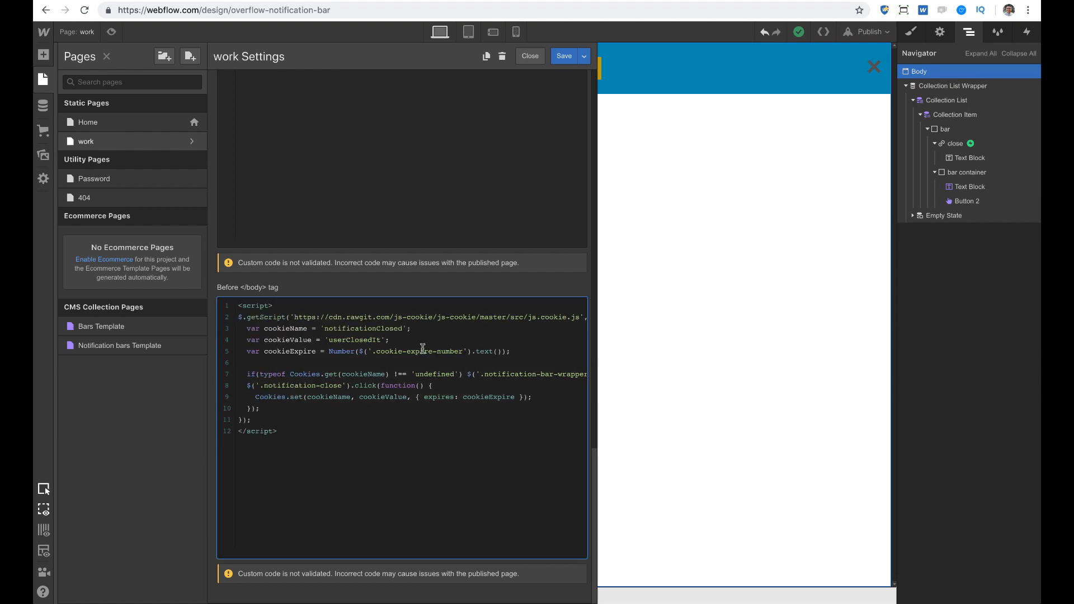
pyautogui.moveTo(275, 307); pyautogui.dragTo(221, 309)
pyautogui.moveTo(250, 319); pyautogui.dragTo(564, 315)
pyautogui.click(523, 318)
pyautogui.hscroll(3, 522, 319)
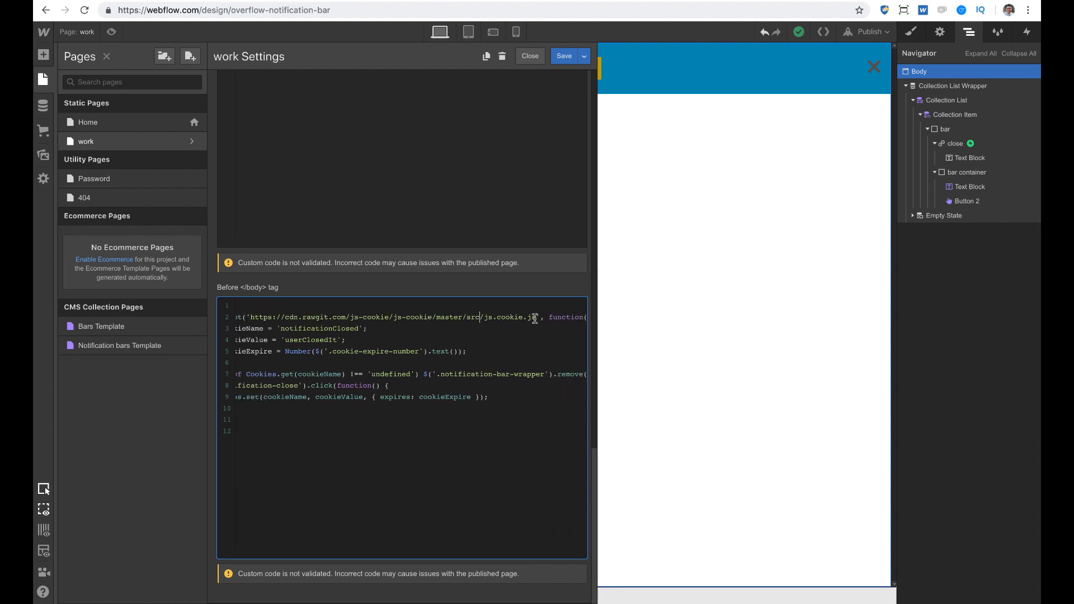
pyautogui.hscroll(2, 534, 318)
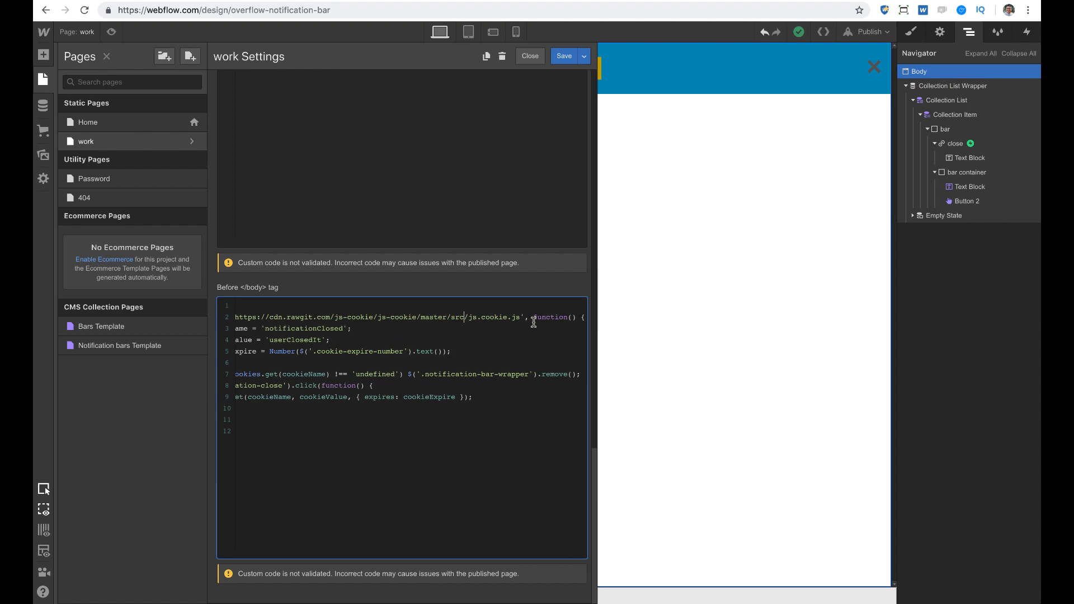
pyautogui.hscroll(-4, 534, 323)
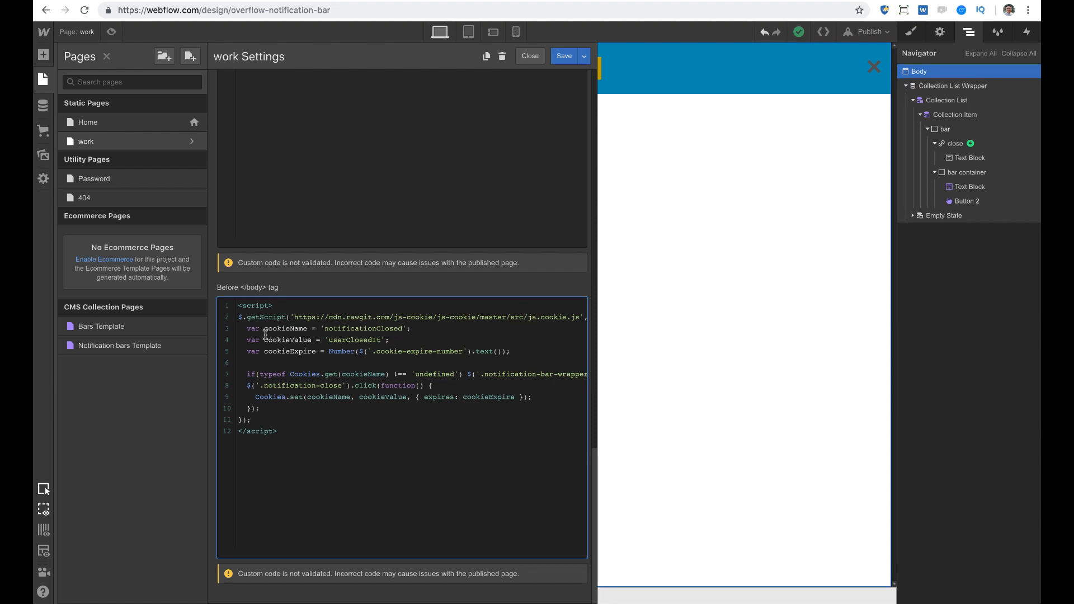
pyautogui.click(336, 372)
pyautogui.doubleClick(374, 328)
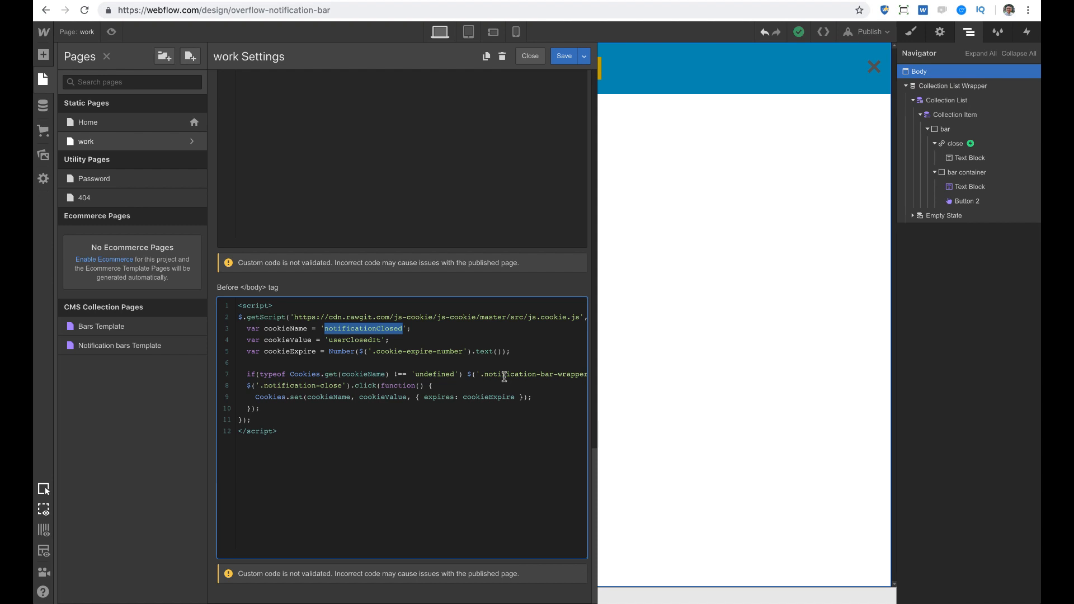
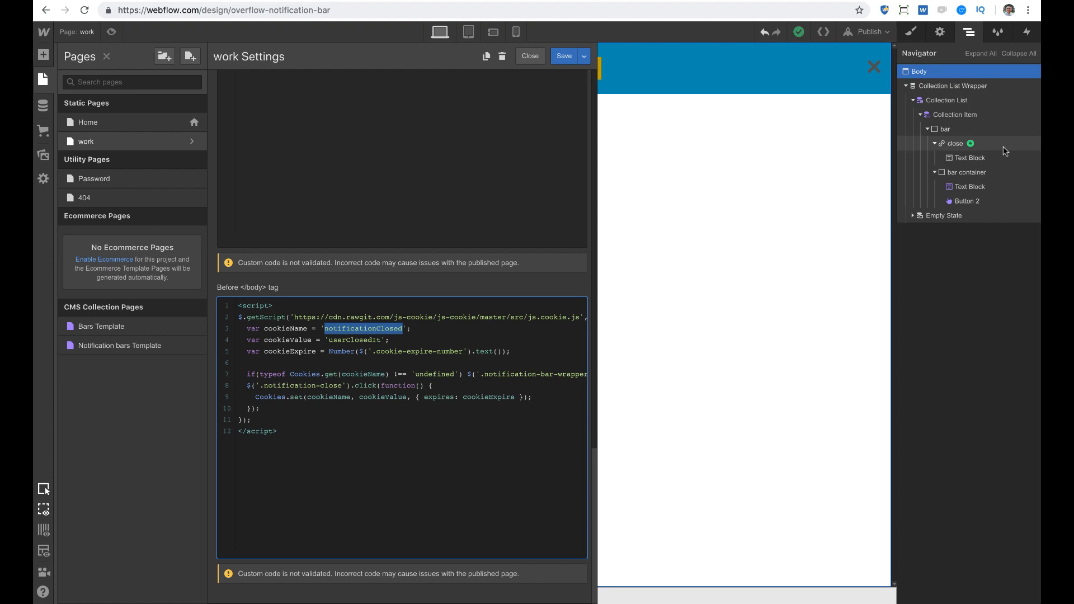
# Select the bar container and save the work page's settings changes while closing them
pyautogui.click(996, 173)
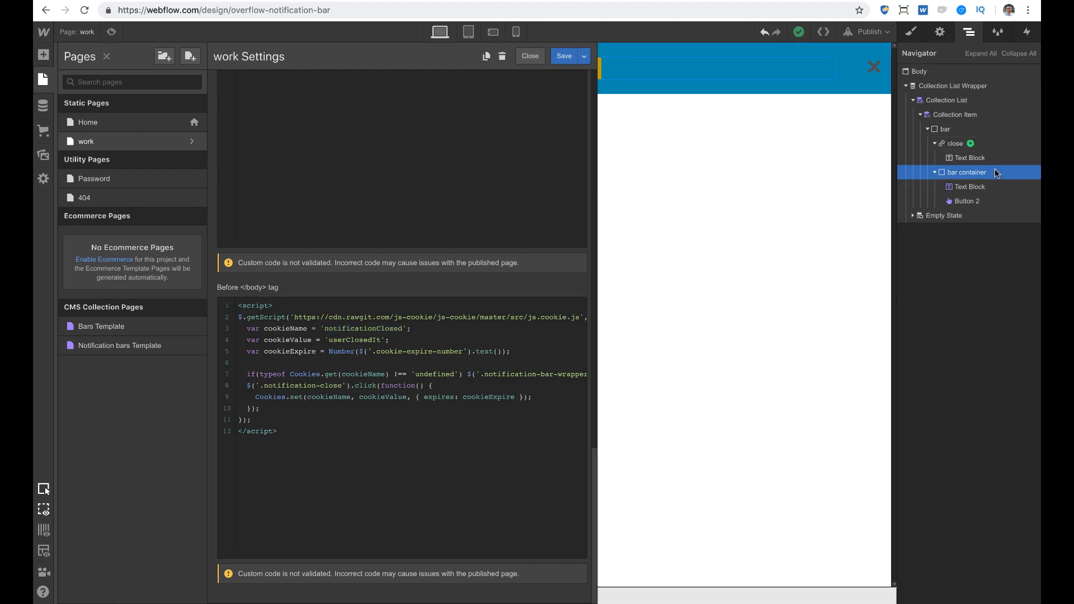
pyautogui.click(785, 206)
pyautogui.click(649, 350)
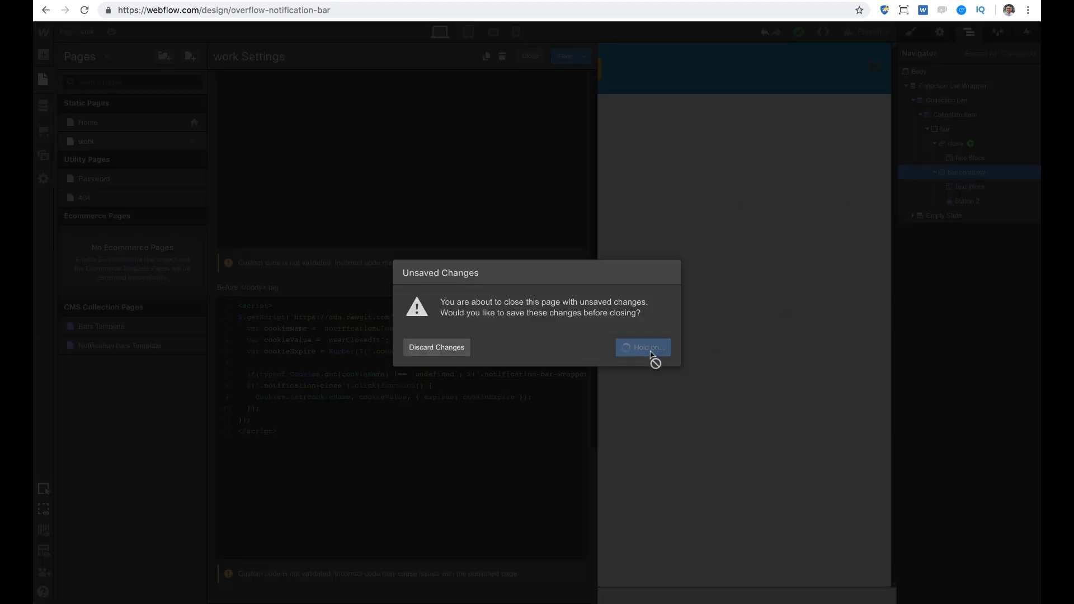
# Add a text block after the button in the bar container and bind its text to "How many days until cookie expiration?" from Bars
pyautogui.click(43, 54)
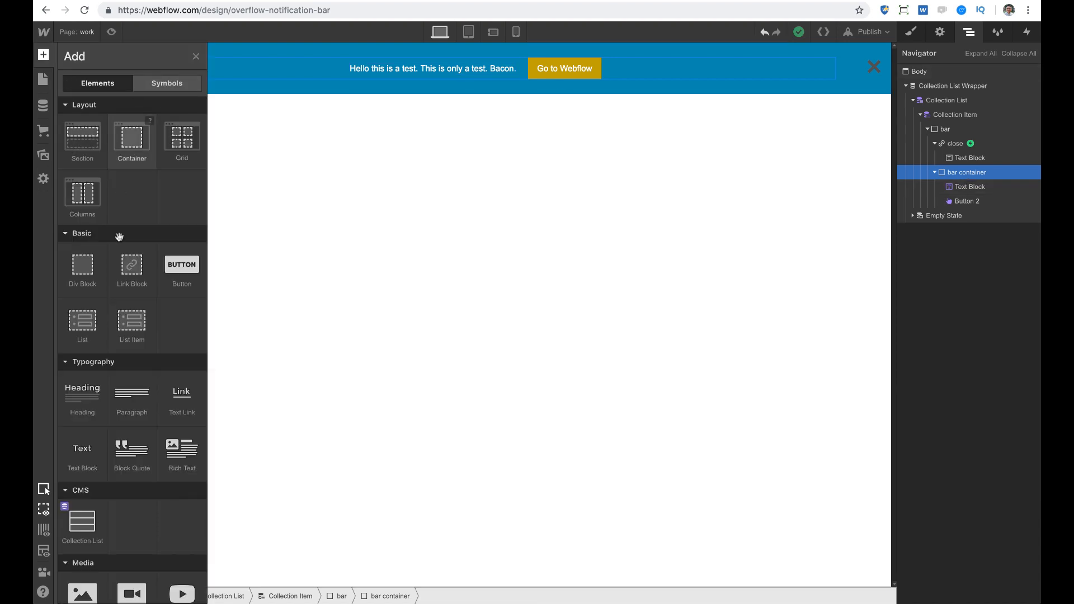
pyautogui.moveTo(89, 458); pyautogui.dragTo(1024, 216)
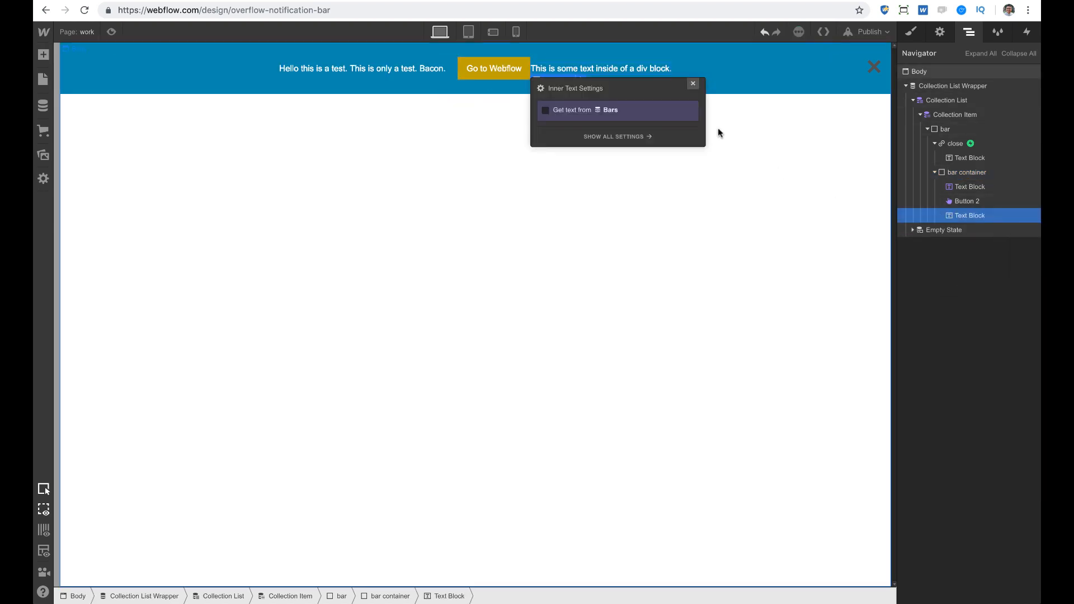
pyautogui.click(577, 126)
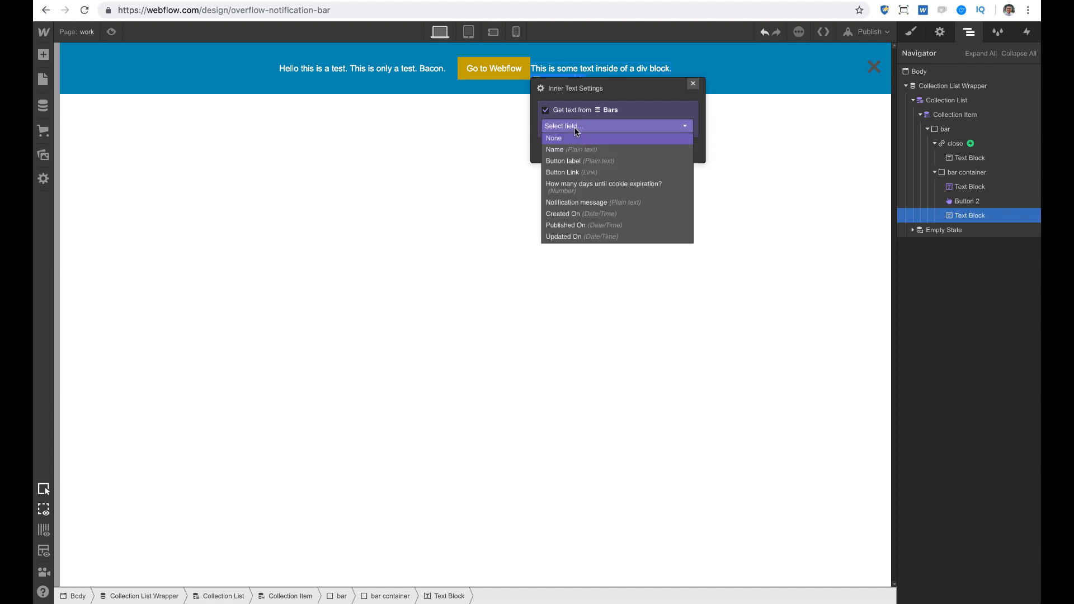
pyautogui.click(609, 189)
pyautogui.click(693, 83)
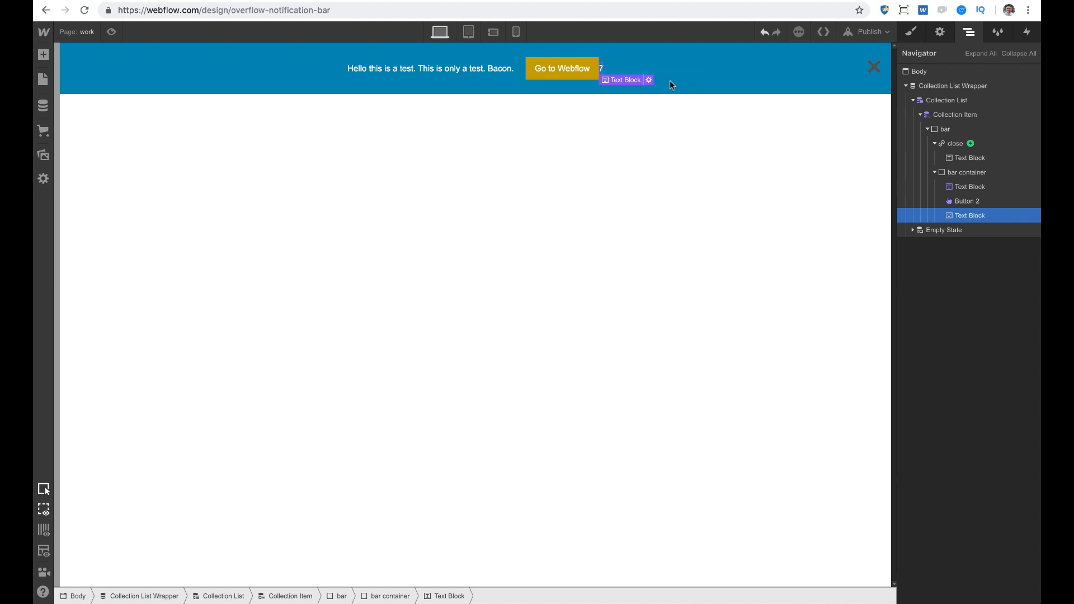
# Give the new text block the class "bar number" and set its display to none
pyautogui.click(910, 32)
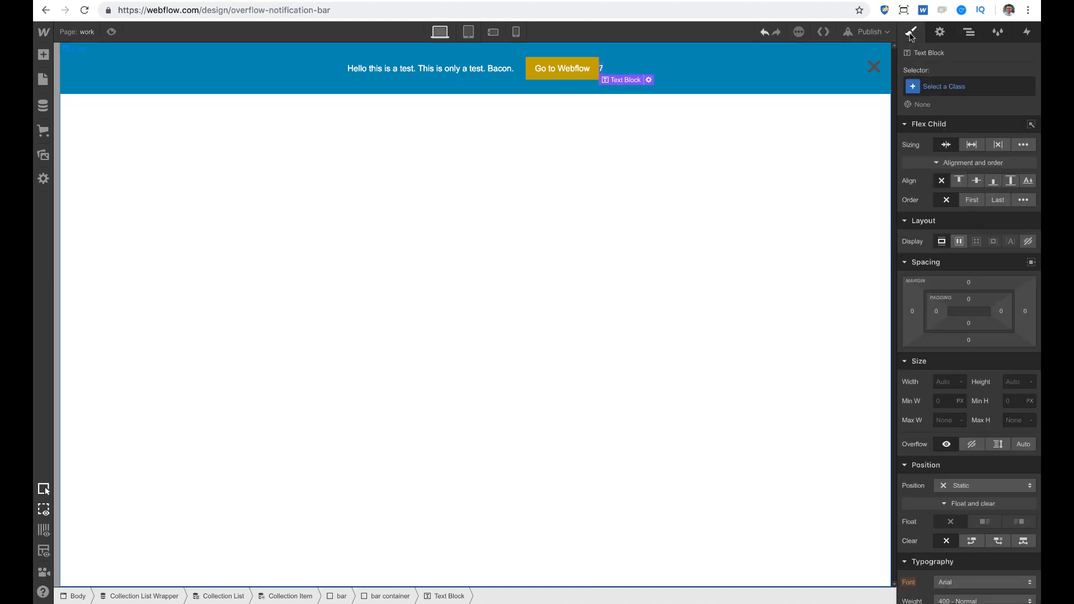
pyautogui.click(954, 87)
pyautogui.write('bar ')
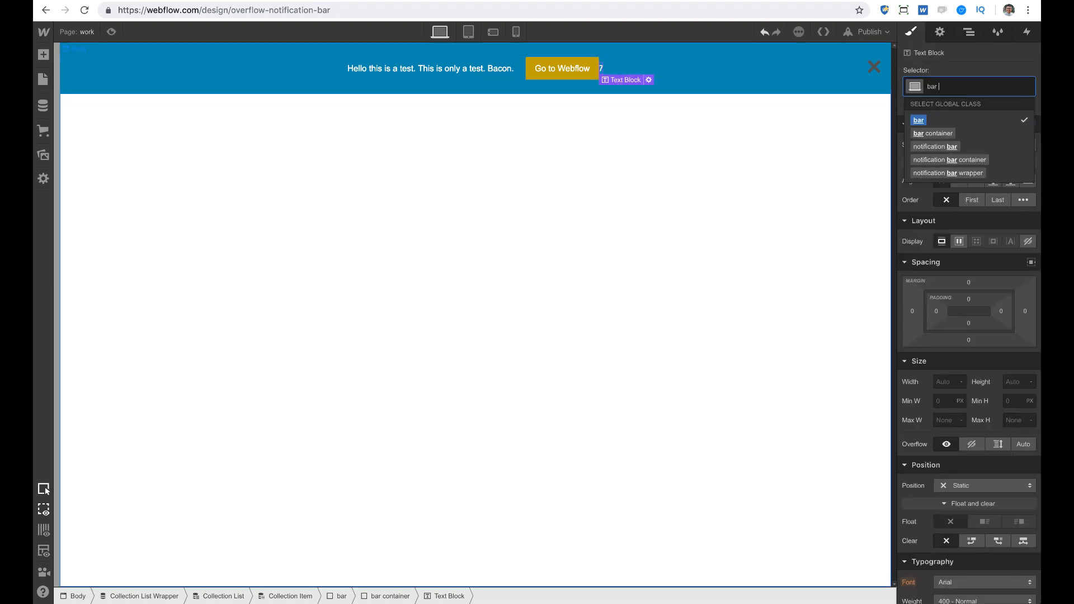
pyautogui.write('number')
pyautogui.press('Return')
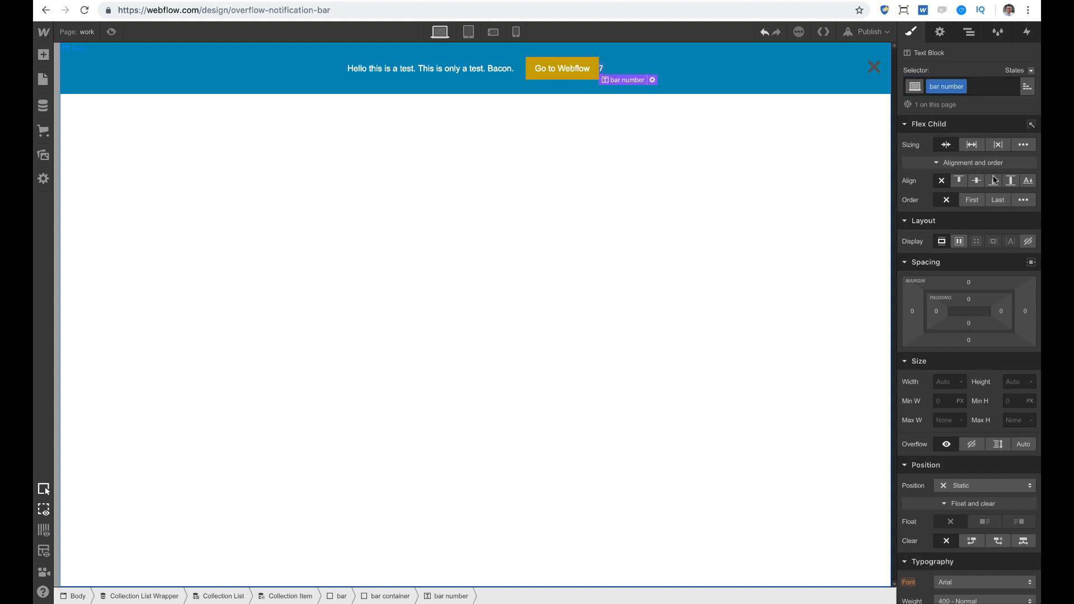
pyautogui.click(1028, 242)
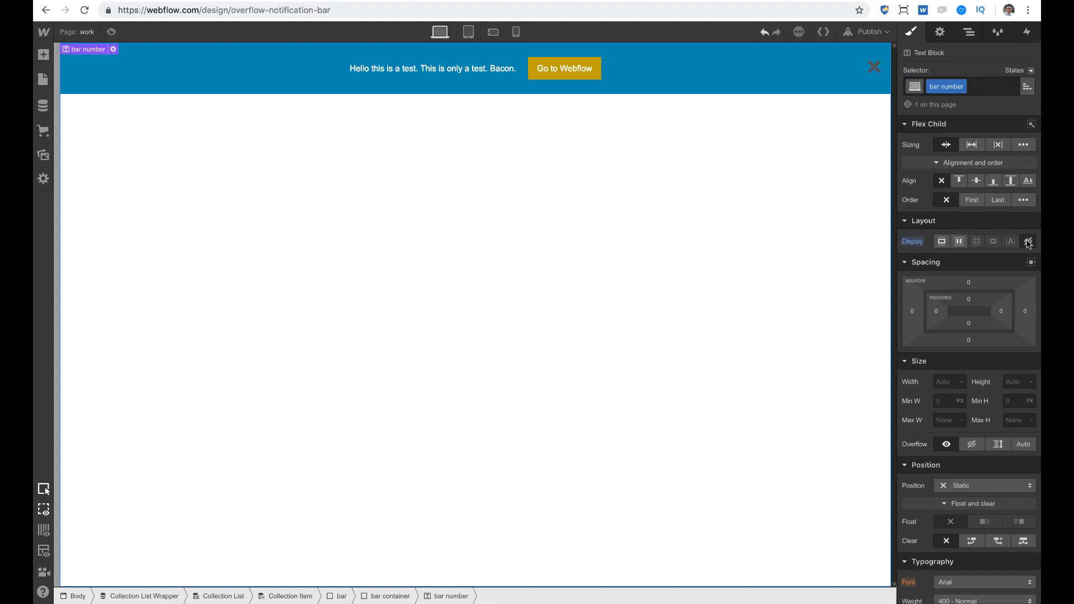
# Change the cookieExpire selector in the work page's </body> script to .bar-number
pyautogui.click(81, 34)
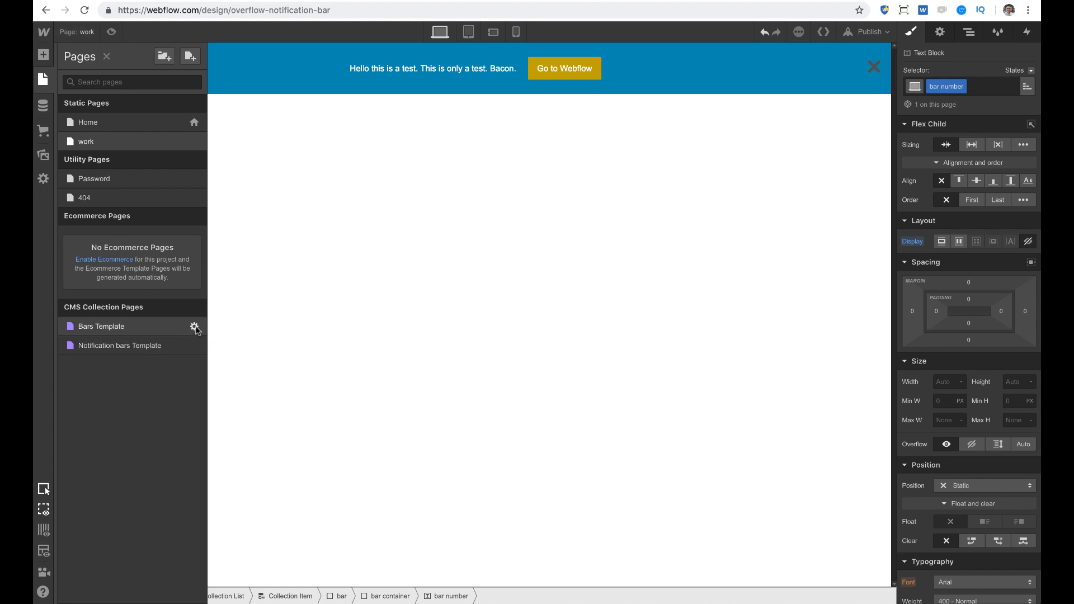
pyautogui.click(193, 142)
pyautogui.scroll(-20, 392, 432)
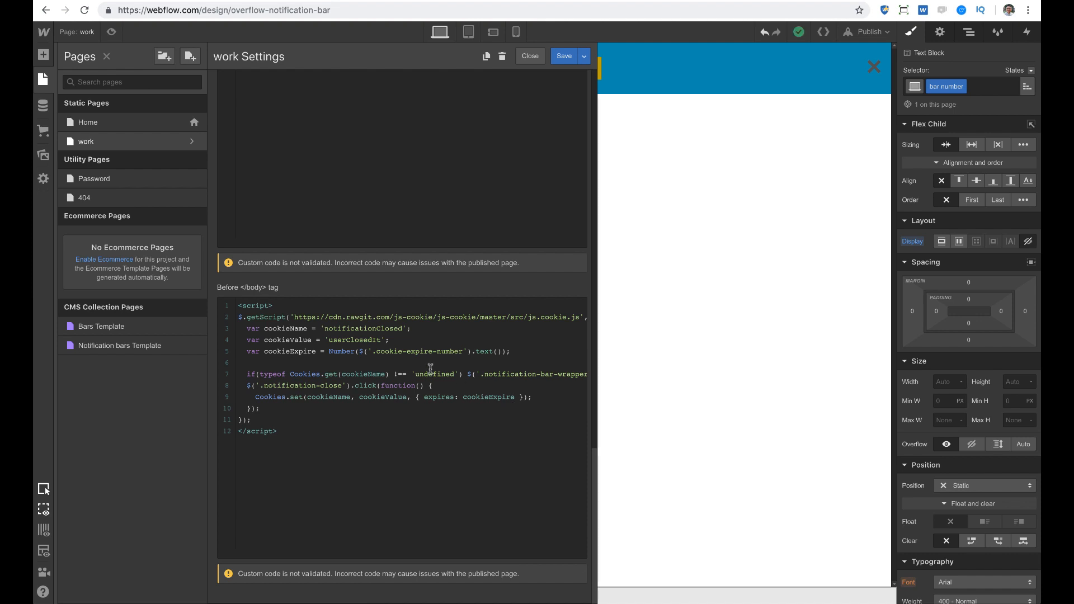
pyautogui.doubleClick(284, 351)
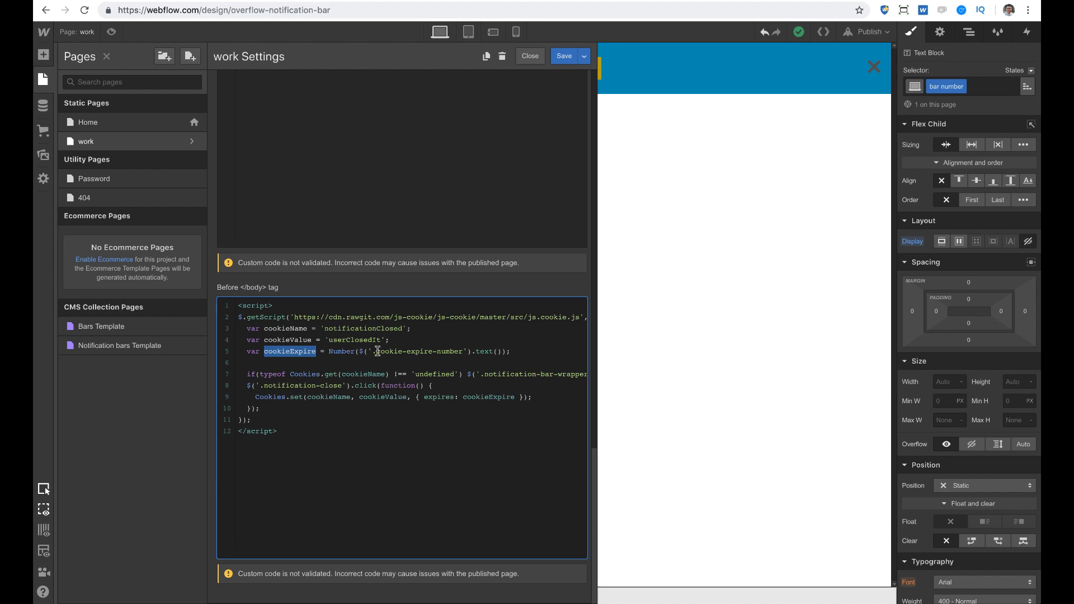
pyautogui.moveTo(375, 352); pyautogui.dragTo(432, 351)
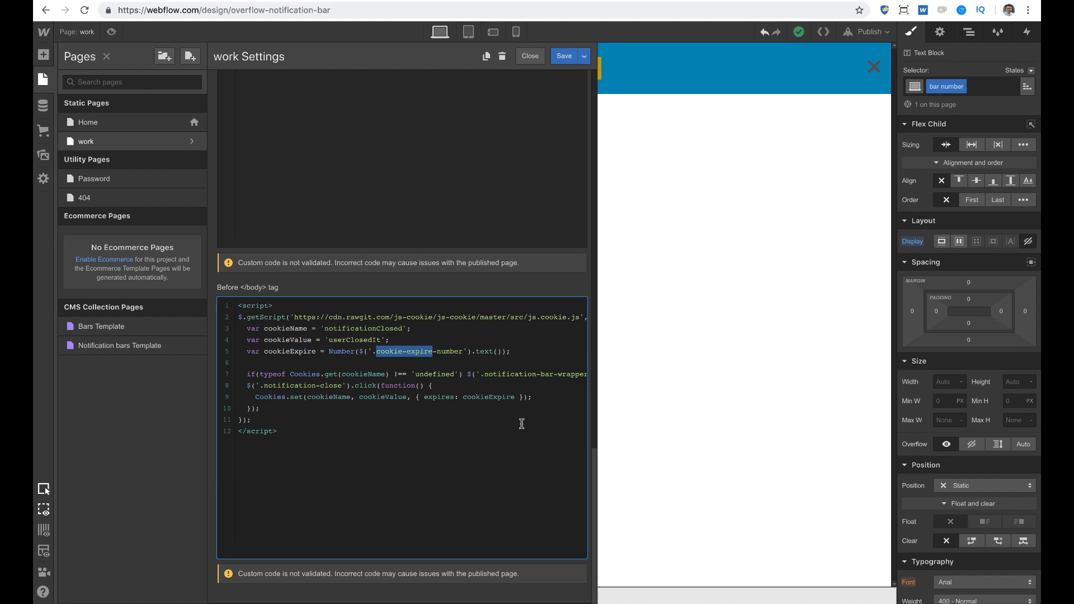
pyautogui.write('bar')
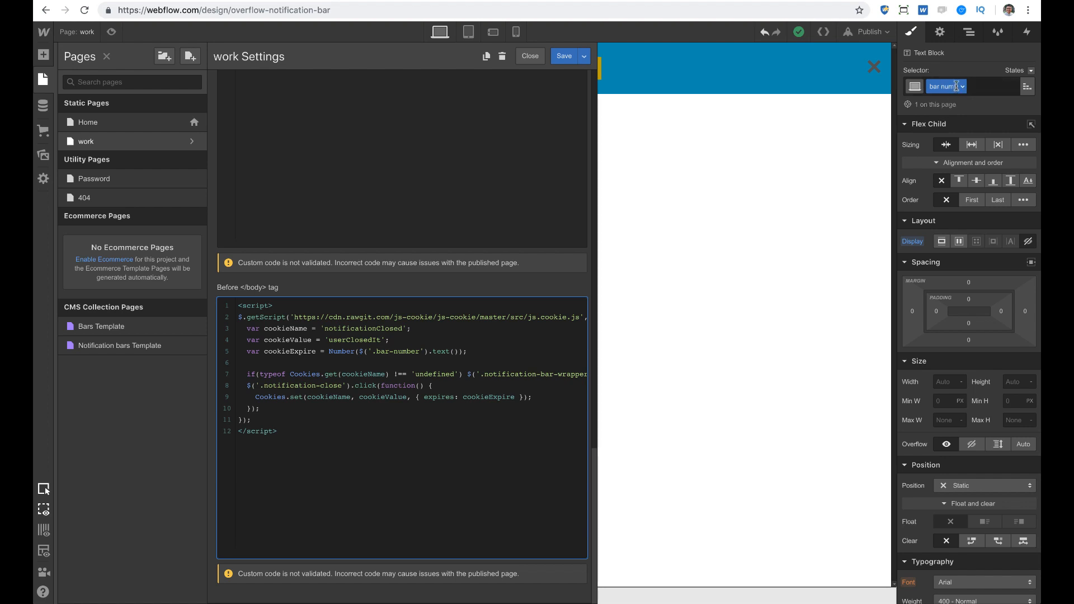
# Examine how the cookieExpire line reads the .bar-number element's text and converts it with Number
pyautogui.click(391, 351)
pyautogui.moveTo(420, 352); pyautogui.dragTo(376, 352)
pyautogui.click(432, 375)
pyautogui.moveTo(359, 351); pyautogui.dragTo(429, 351)
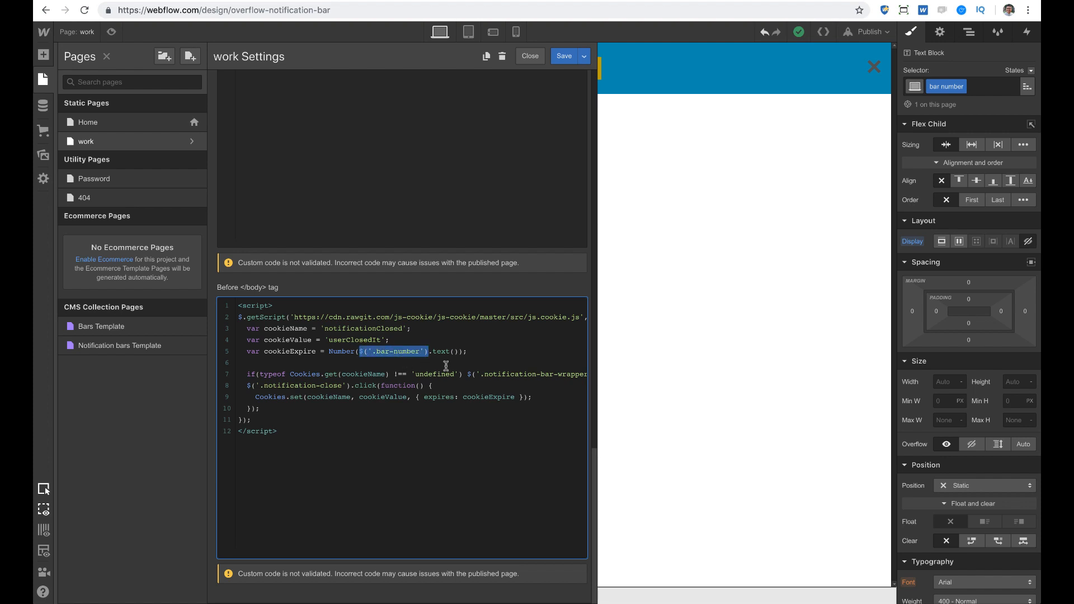
pyautogui.moveTo(433, 351); pyautogui.dragTo(459, 351)
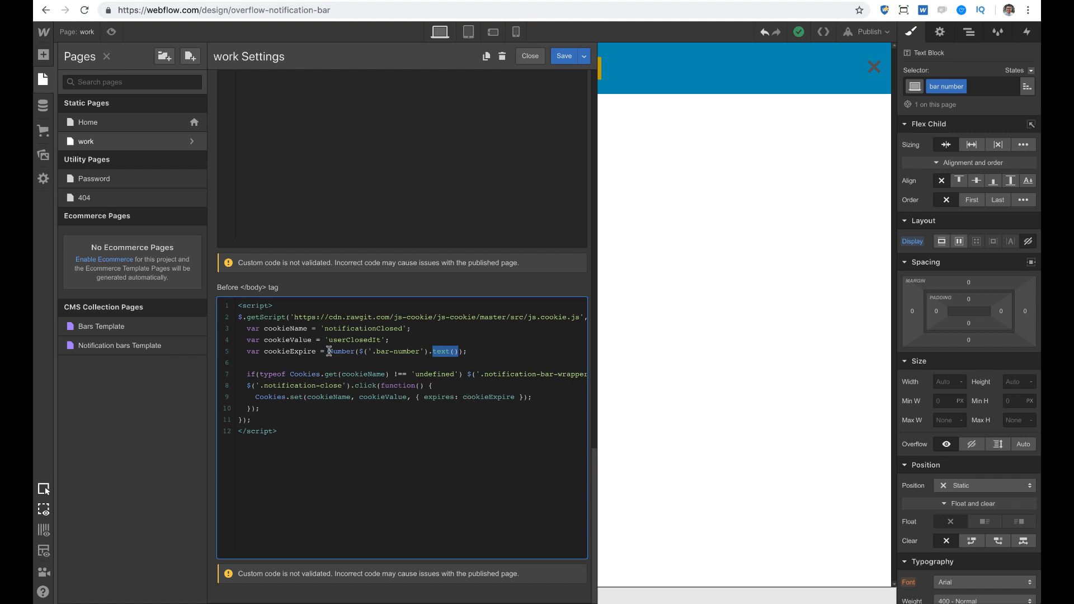
pyautogui.moveTo(329, 351); pyautogui.dragTo(347, 351)
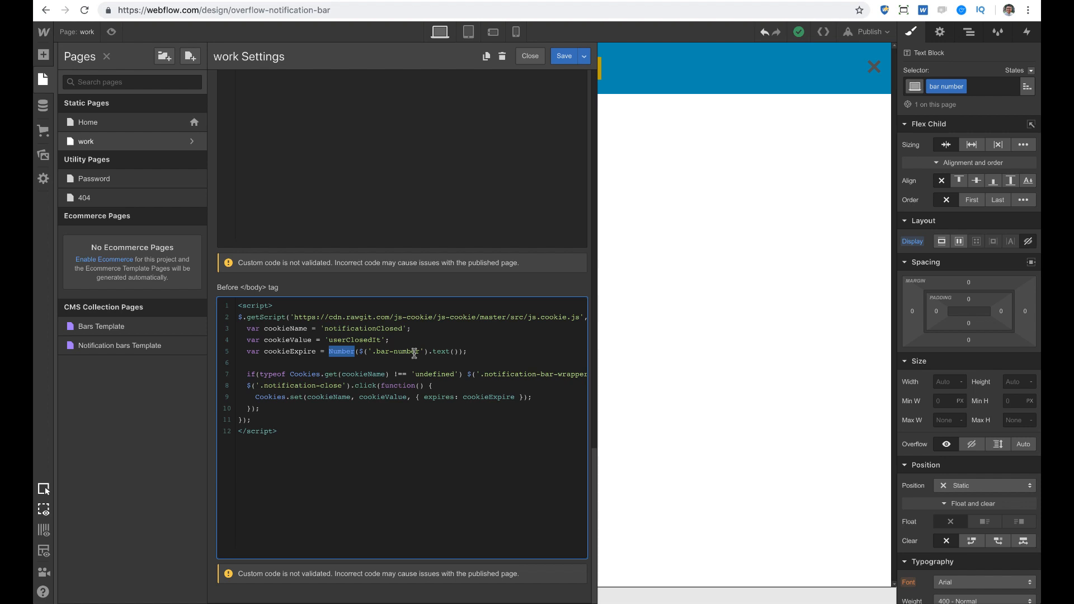
# Change the selector of the element removed by the script's if statement to .bar-container
pyautogui.click(364, 376)
pyautogui.hscroll(2, 412, 377)
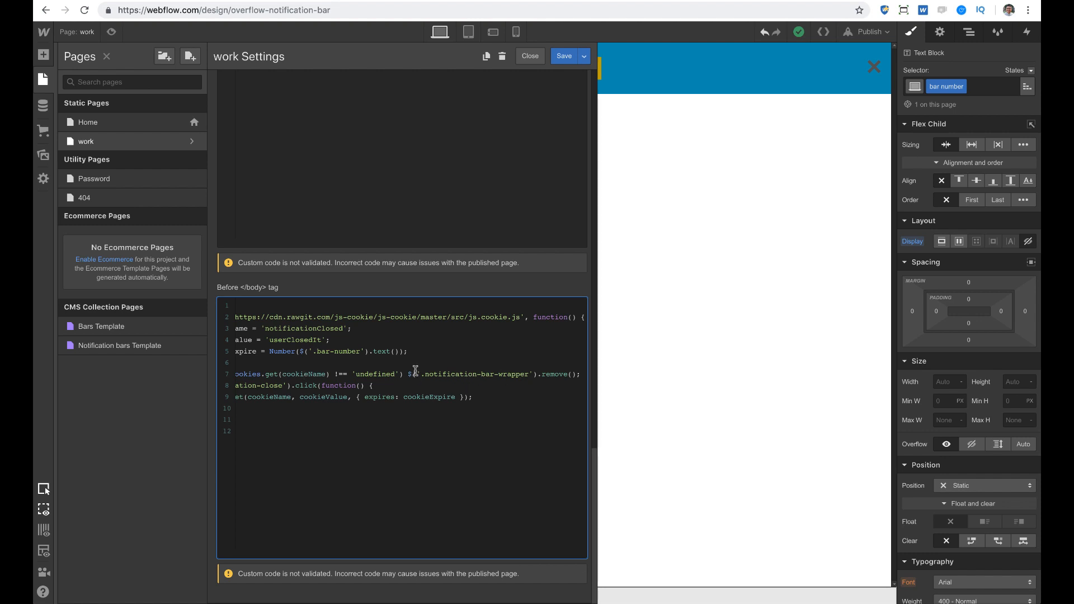
pyautogui.moveTo(427, 373); pyautogui.dragTo(519, 374)
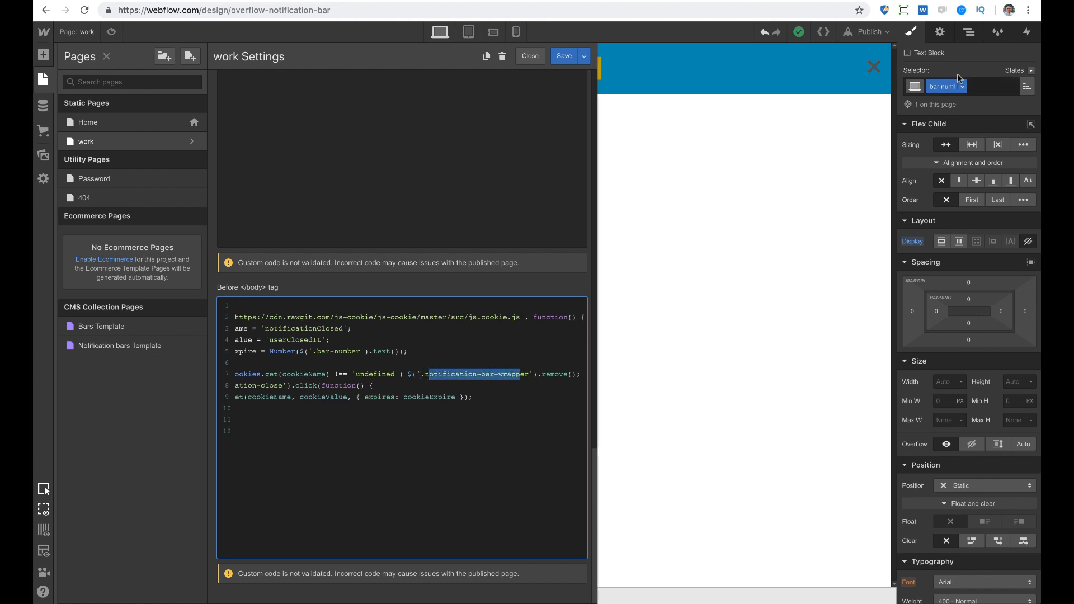
pyautogui.click(969, 32)
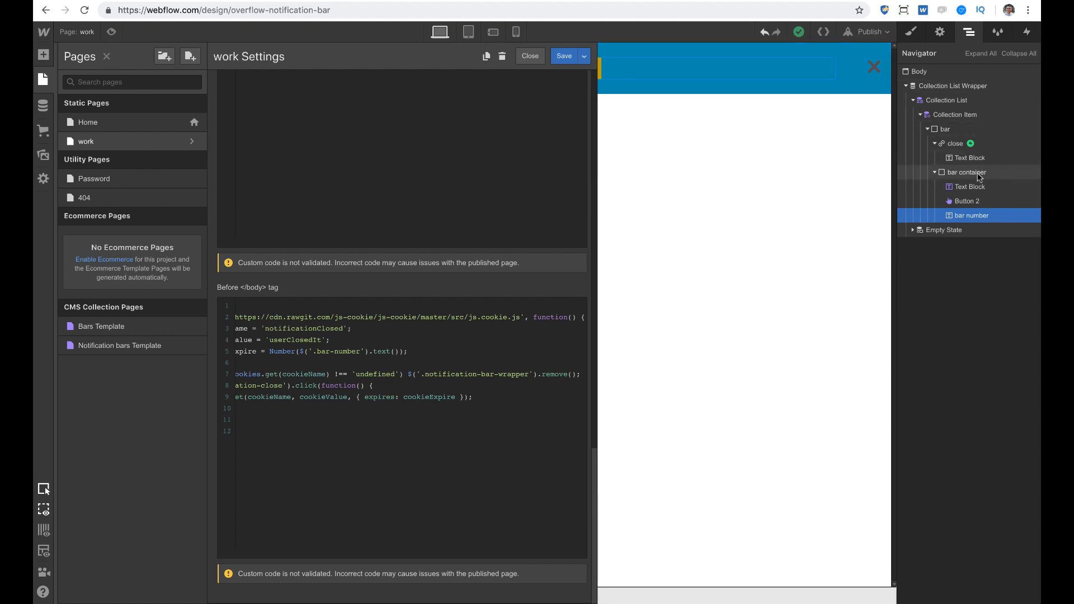
pyautogui.moveTo(425, 374); pyautogui.dragTo(480, 374)
pyautogui.press('BackSpace')
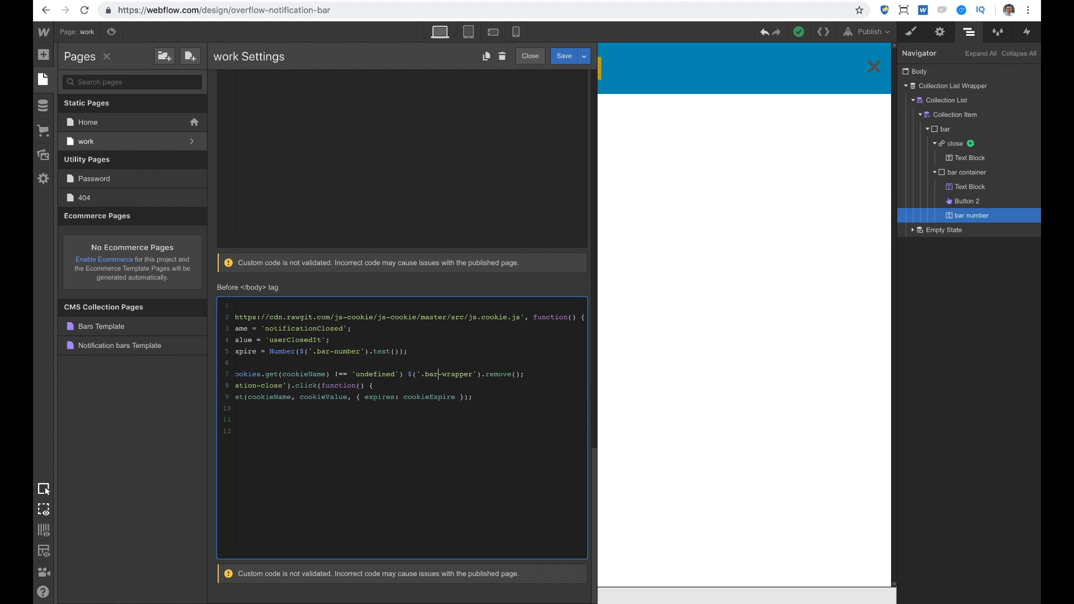
pyautogui.doubleClick(456, 374)
pyautogui.write('container')
pyautogui.click(477, 398)
pyautogui.moveTo(491, 374); pyautogui.dragTo(527, 377)
# Shorten the selector in the script's click handler to .close
pyautogui.hscroll(-5, 529, 433)
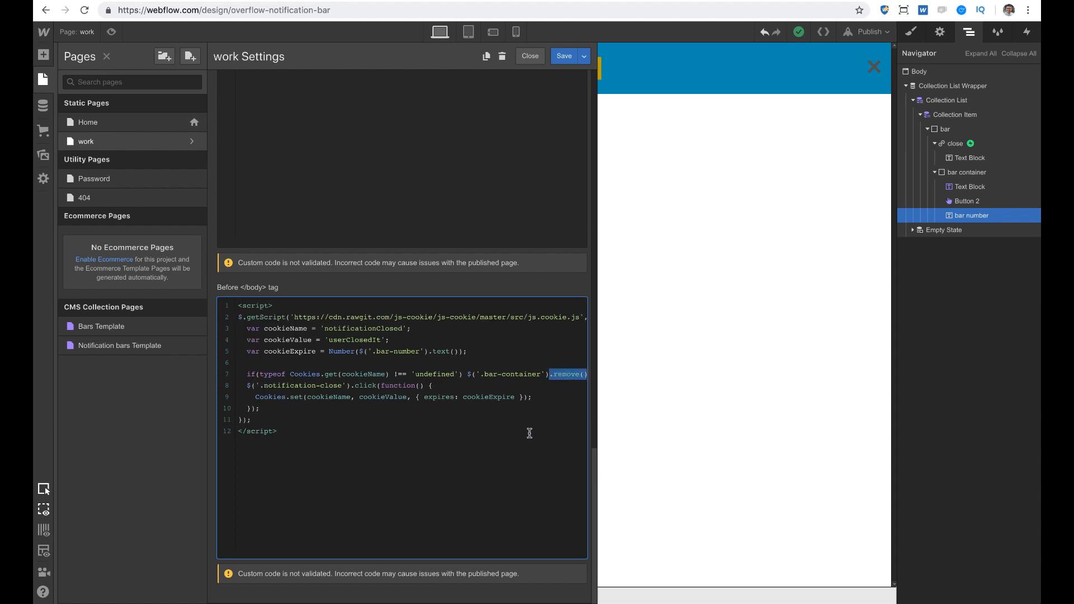
pyautogui.click(349, 389)
pyautogui.moveTo(246, 386); pyautogui.dragTo(346, 385)
pyautogui.click(349, 385)
pyautogui.doubleClick(274, 385)
pyautogui.press('Delete')
pyautogui.press('Delete')
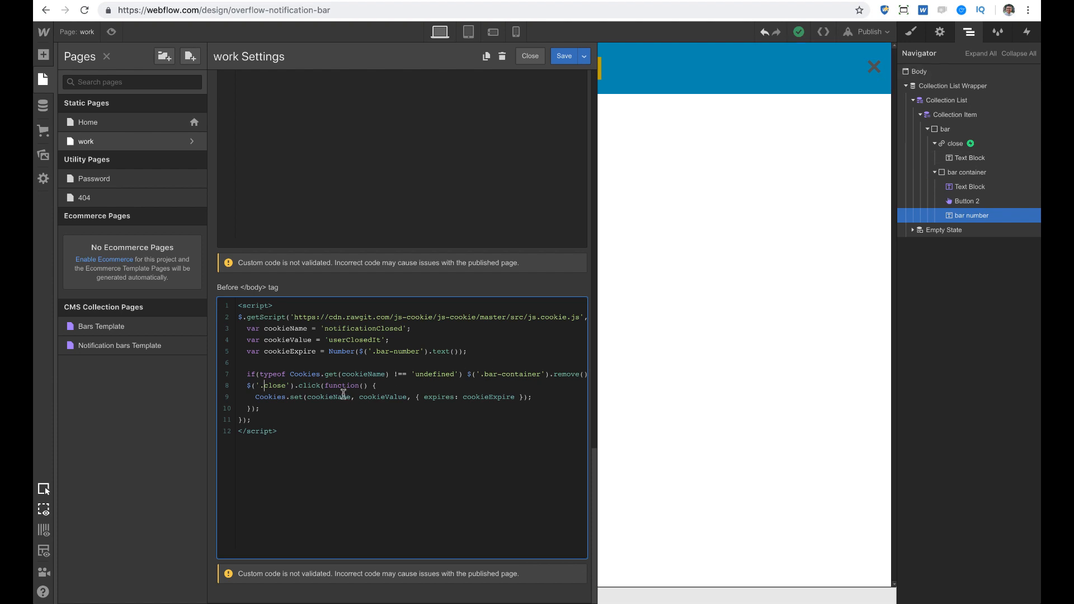
# Examine how the script's .close click handler passes cookieName, cookieValue and cookieExpire to Cookies.set, tracing each variable to its definition
pyautogui.moveTo(294, 385); pyautogui.dragTo(248, 386)
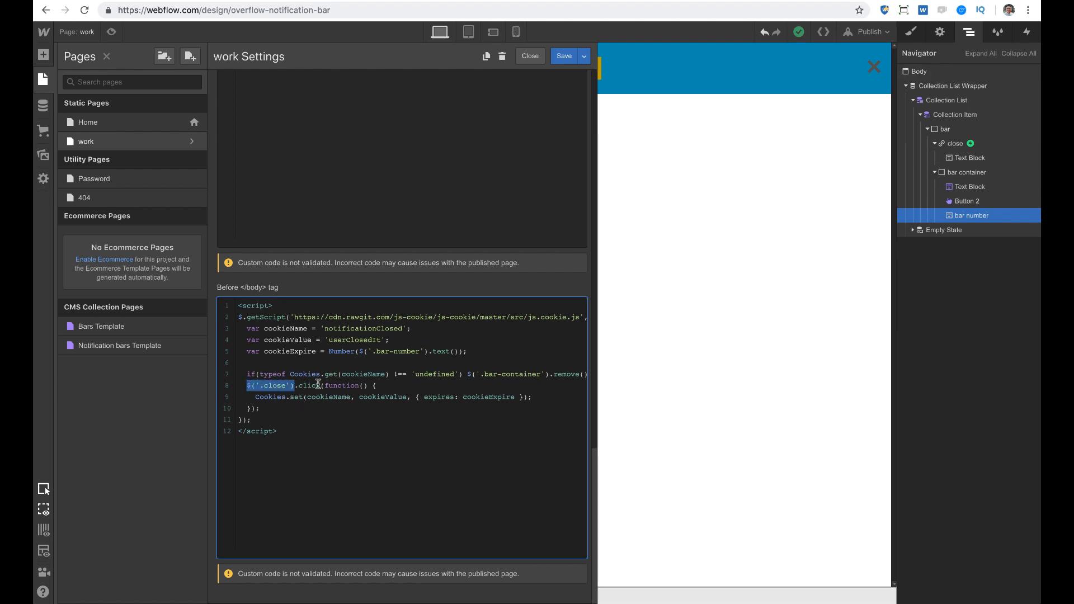
pyautogui.click(294, 386)
pyautogui.moveTo(263, 385); pyautogui.dragTo(367, 386)
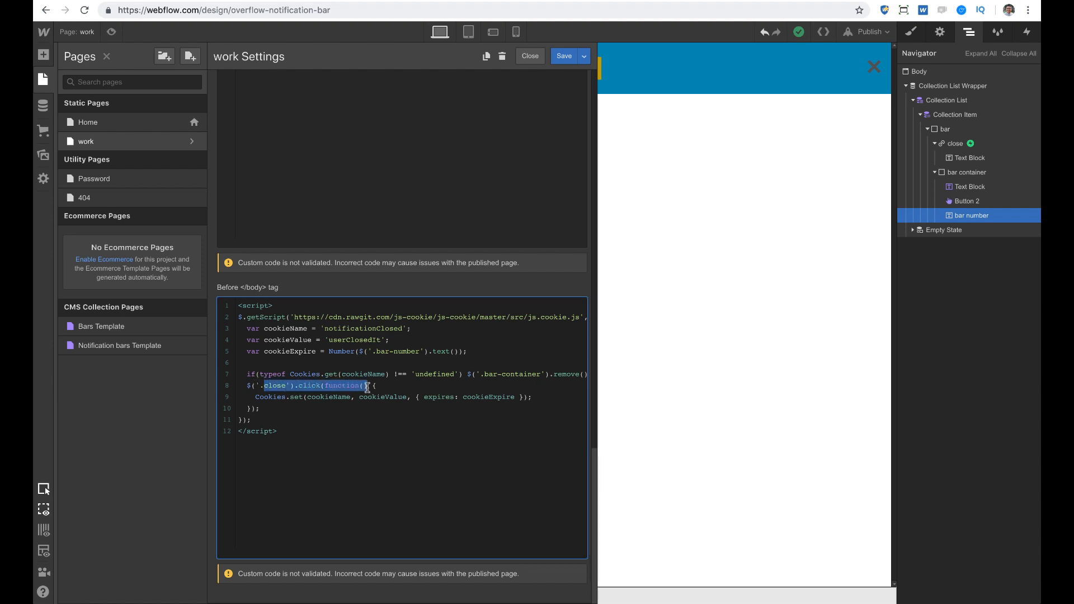
pyautogui.click(295, 398)
pyautogui.moveTo(256, 397); pyautogui.dragTo(304, 399)
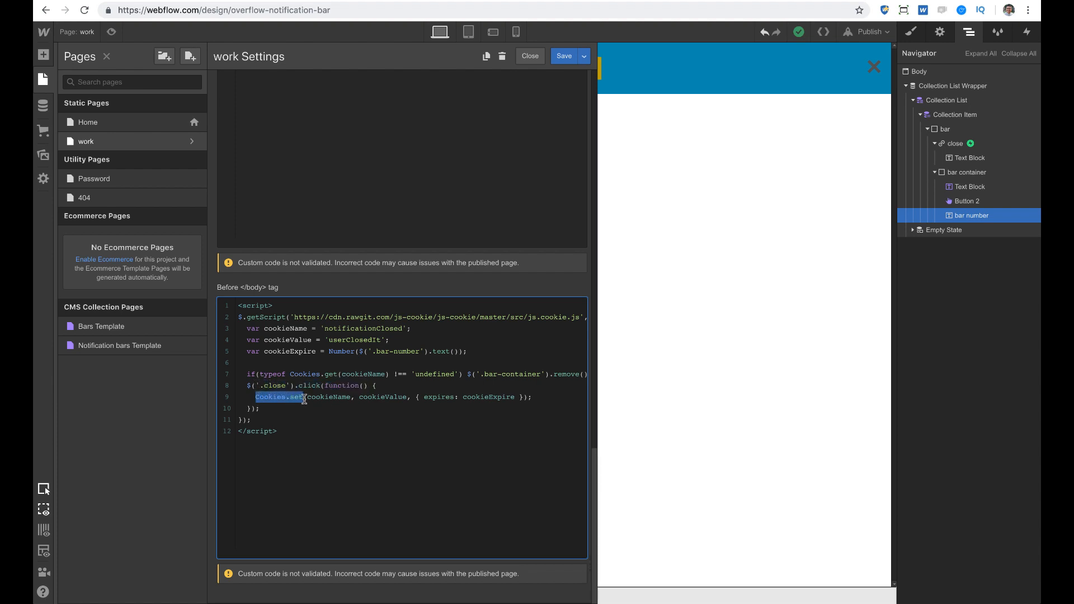
pyautogui.doubleClick(323, 397)
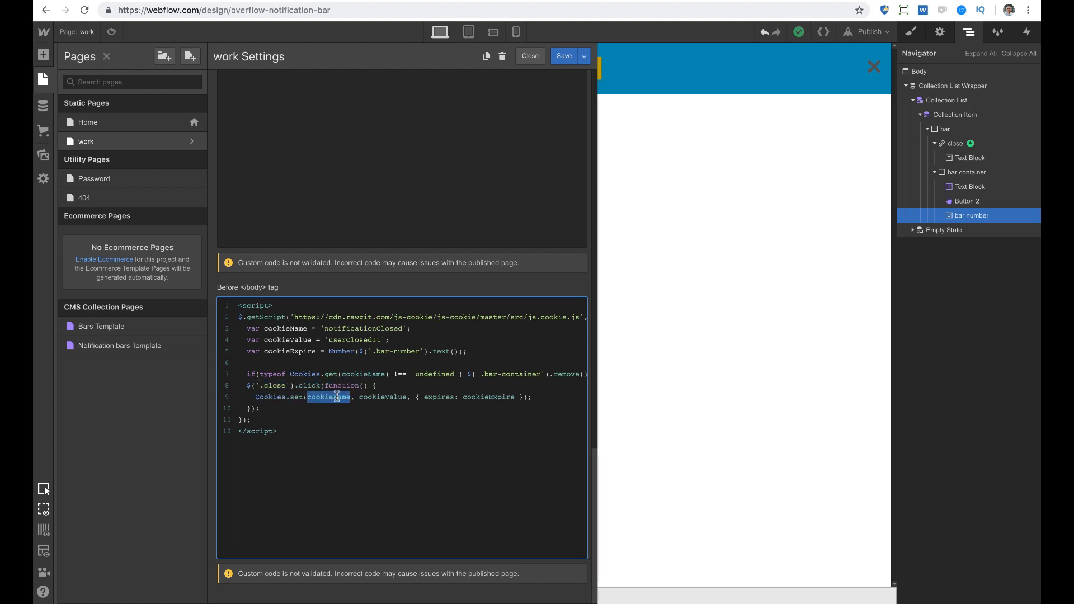
pyautogui.doubleClick(305, 331)
pyautogui.doubleClick(384, 329)
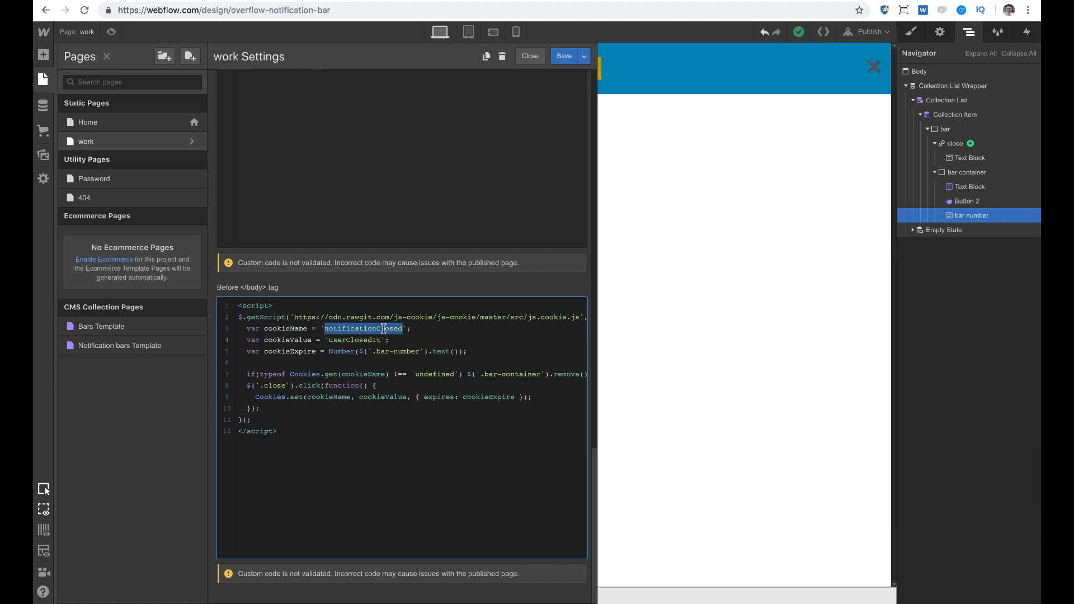
pyautogui.doubleClick(390, 397)
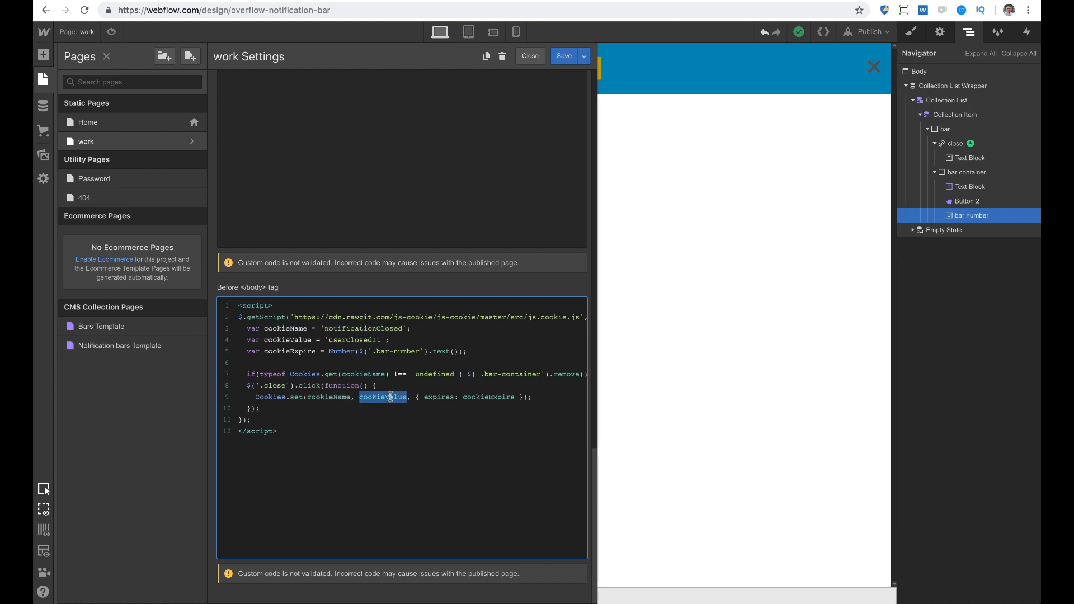
pyautogui.doubleClick(355, 340)
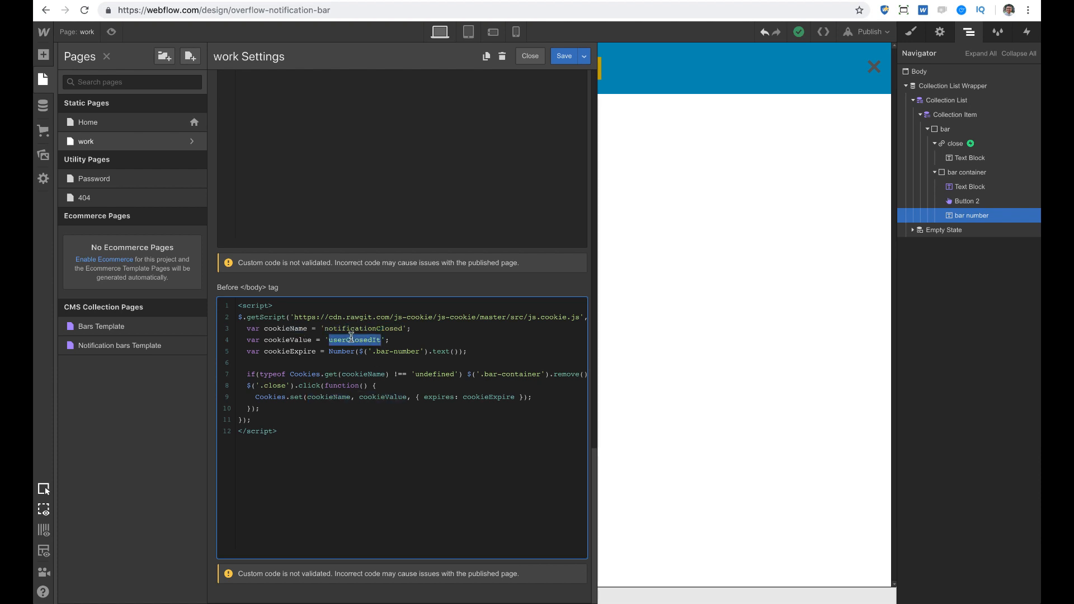
pyautogui.doubleClick(494, 398)
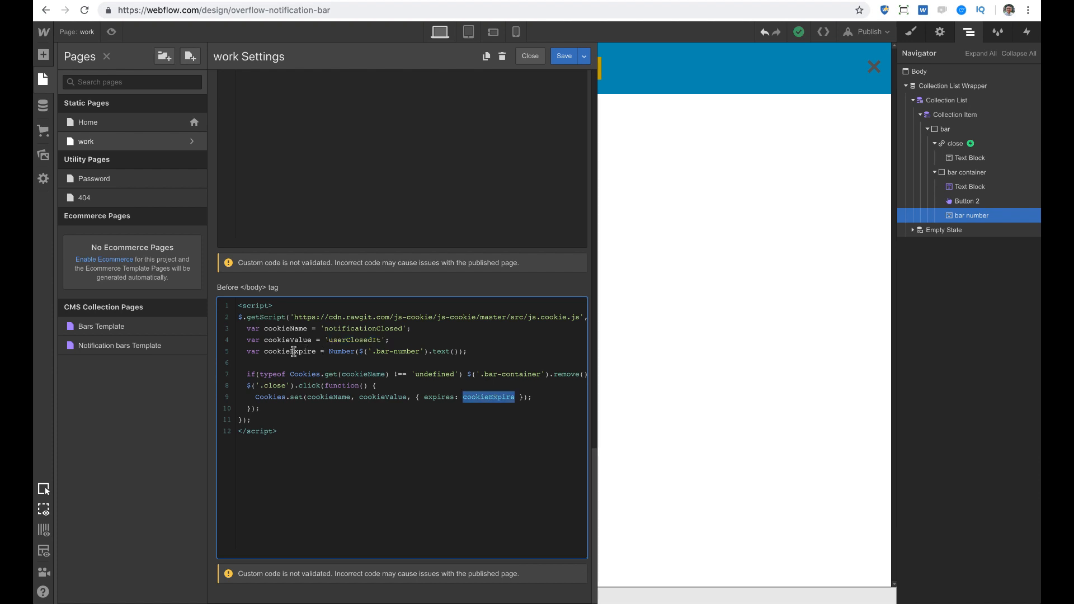
pyautogui.moveTo(330, 351); pyautogui.dragTo(463, 352)
pyautogui.click(514, 357)
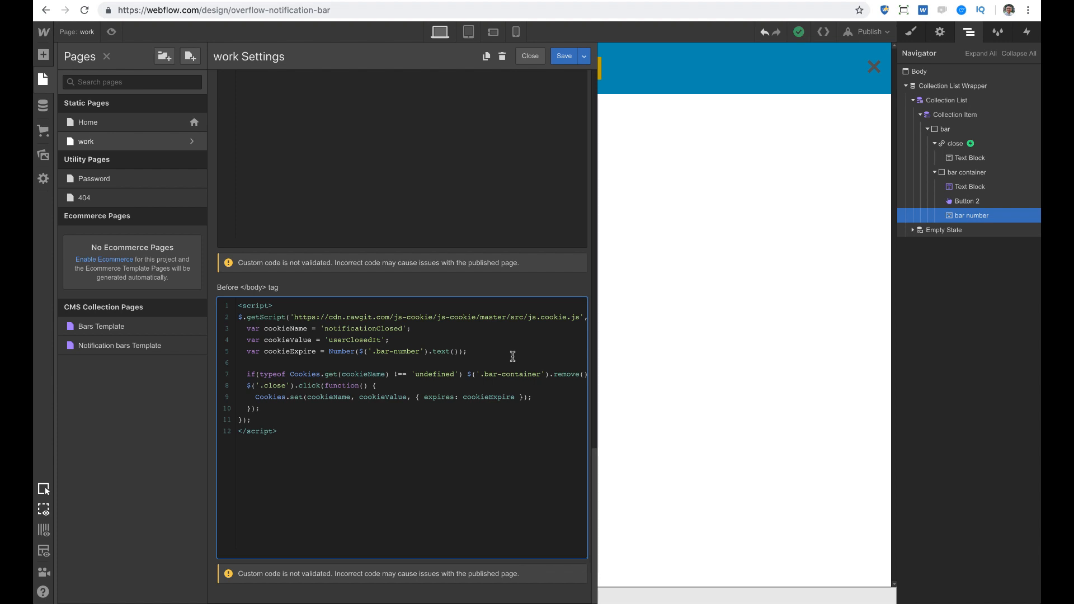
# Change the cookieName value in the work page's </body> script to 'barClosed'
pyautogui.click(563, 58)
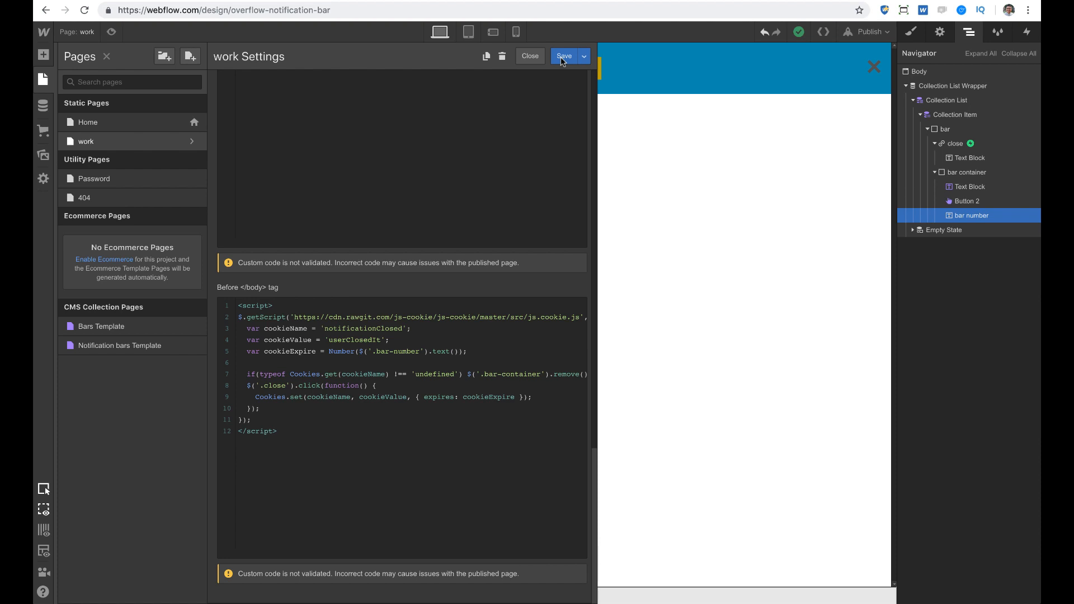
pyautogui.doubleClick(362, 328)
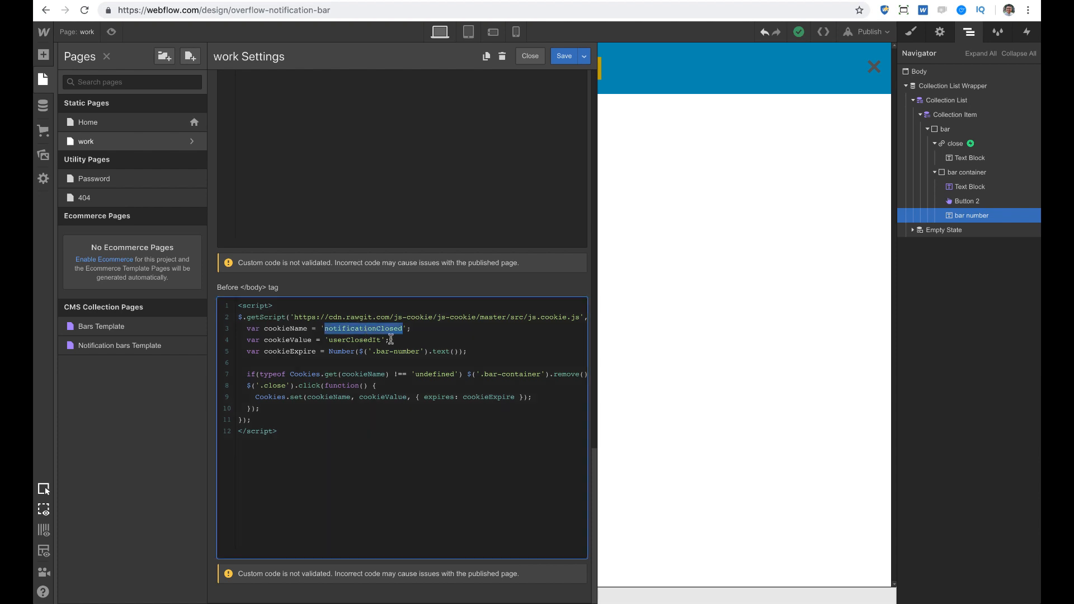
pyautogui.press('Left')
pyautogui.hotkey('shift', 'Right')
pyautogui.hotkey('shift', 'Right')
pyautogui.hotkey('shift', 'Right')
pyautogui.hotkey('shift', 'Right')
pyautogui.hotkey('shift', 'Right')
pyautogui.hotkey('shift', 'Right')
pyautogui.hotkey('shift', 'Right')
pyautogui.hotkey('shift', 'Right')
pyautogui.hotkey('shift', 'Right')
pyautogui.hotkey('shift', 'Right')
pyautogui.hotkey('shift', 'Right')
pyautogui.hotkey('shift', 'Right')
pyautogui.write('bar')
# Save the work page settings and publish the site to its webflow.io domain
pyautogui.click(565, 55)
pyautogui.click(867, 32)
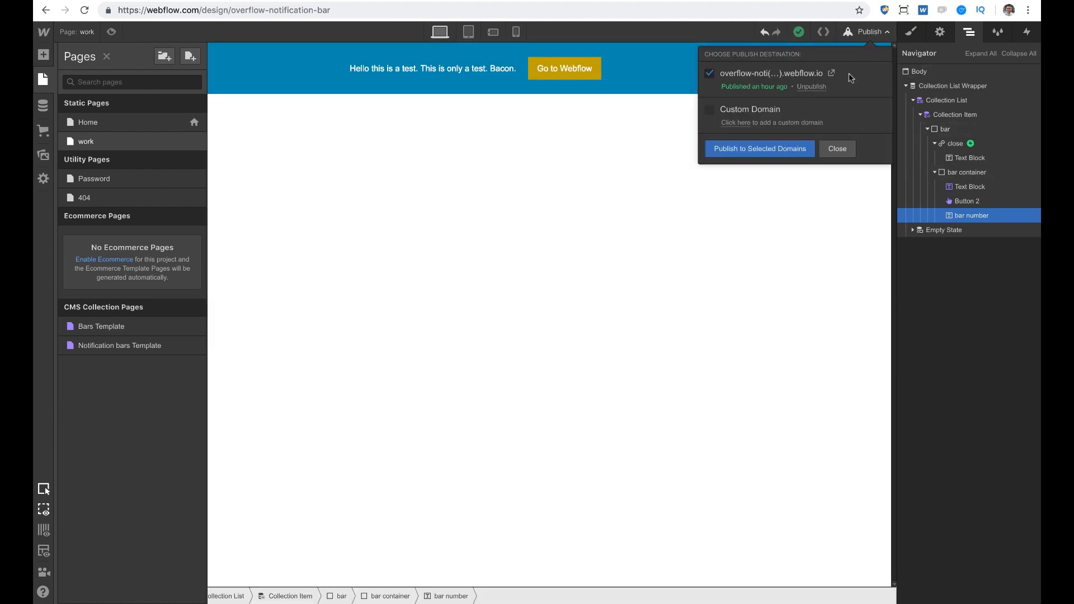
pyautogui.click(760, 143)
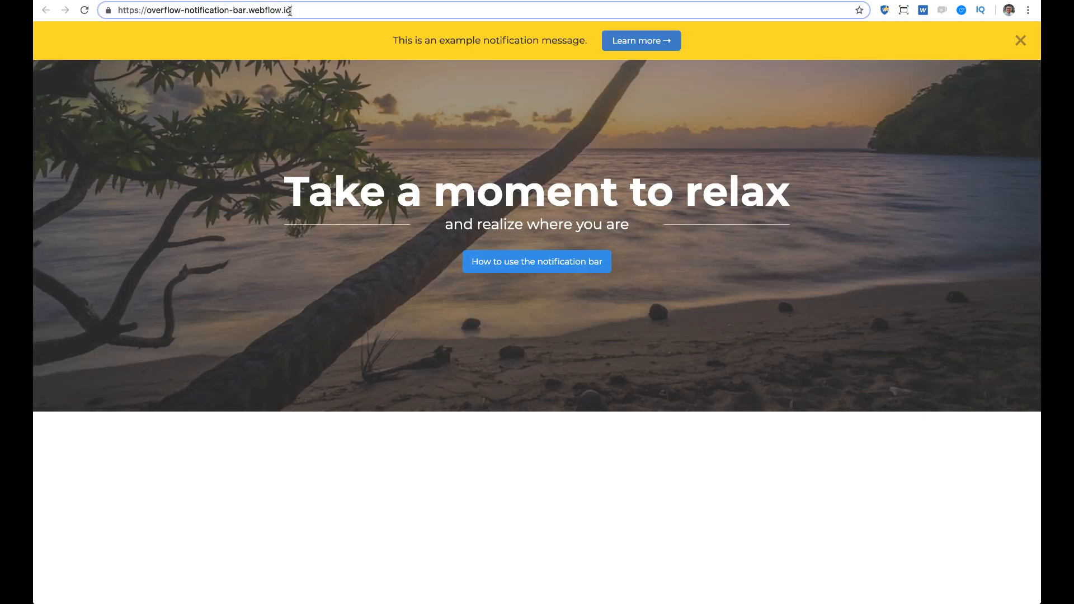
# Open the published site's /work page, close the notification bar and reload the page to test the cookie script
pyautogui.write('/work')
pyautogui.press('Return')
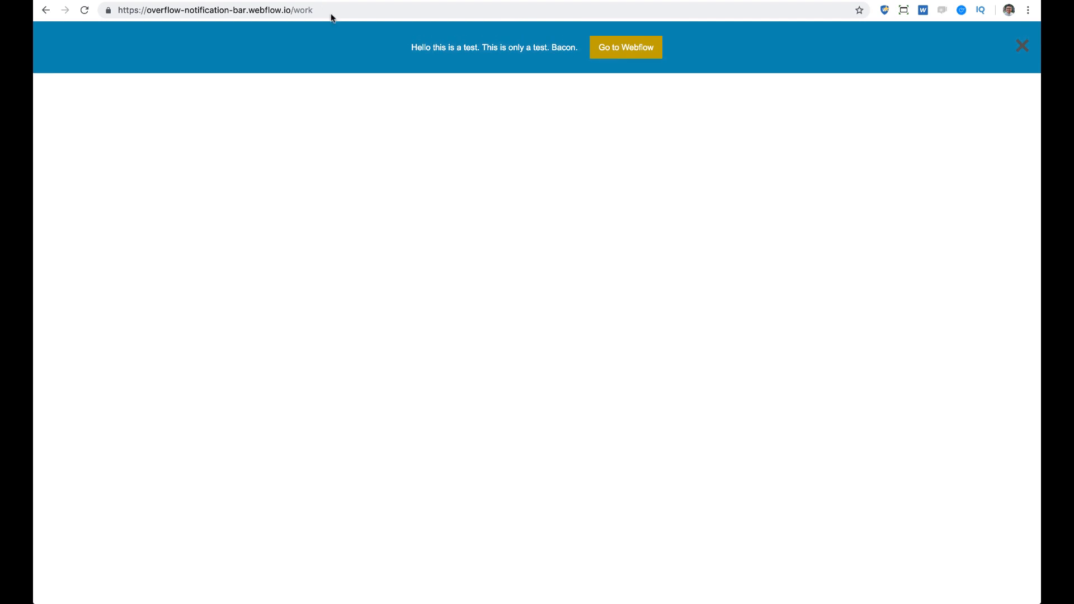
pyautogui.click(1021, 46)
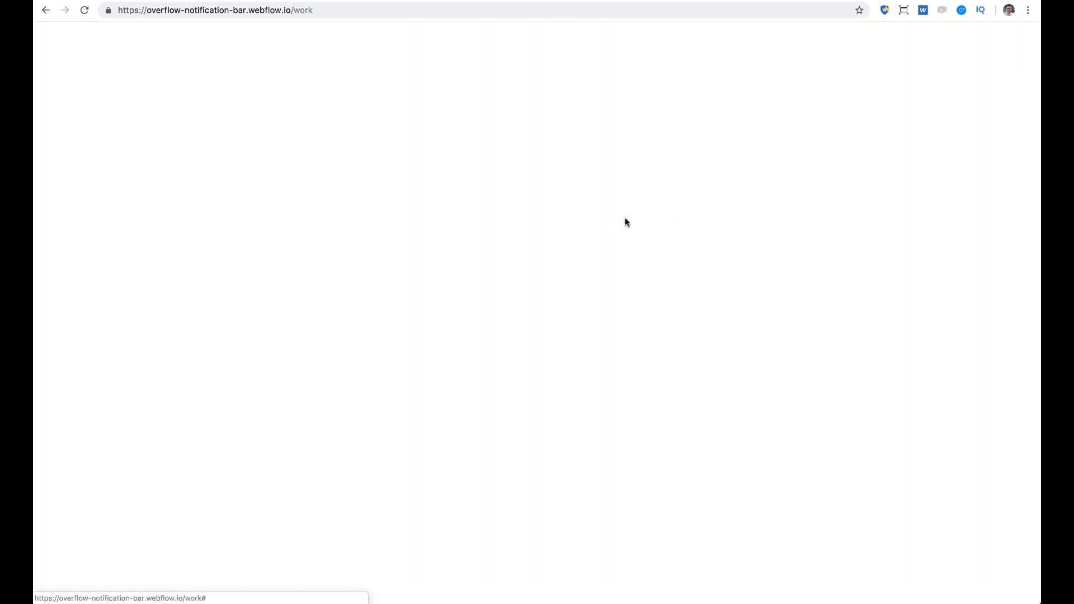
pyautogui.click(85, 11)
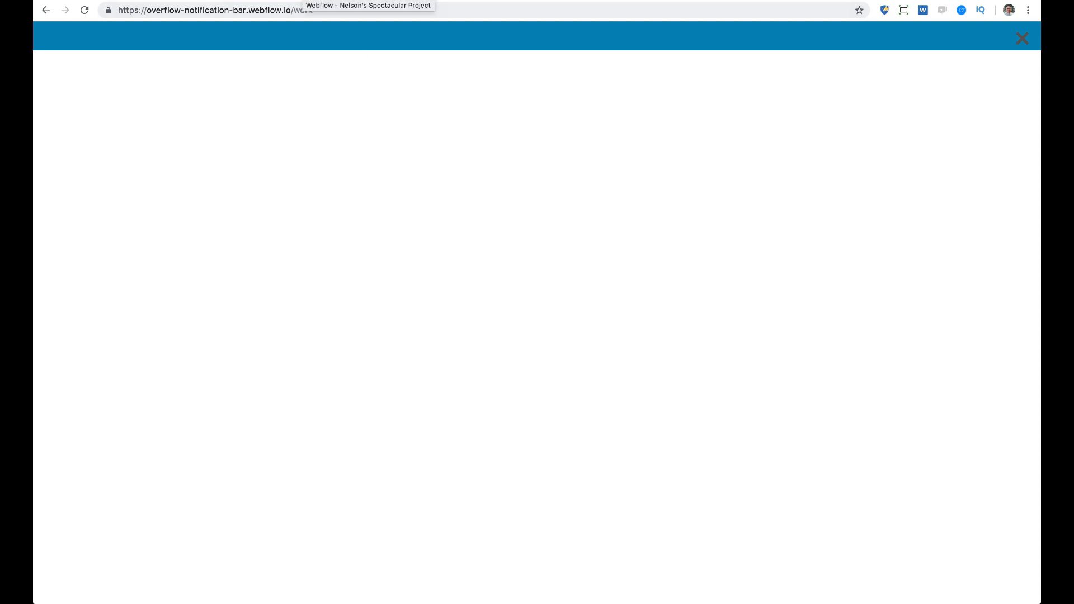
# Switch back to the overflow-notification-bar project in the Webflow Designer and give the Collection List Wrapper the new class "bar collection list"
pyautogui.click(302, 2)
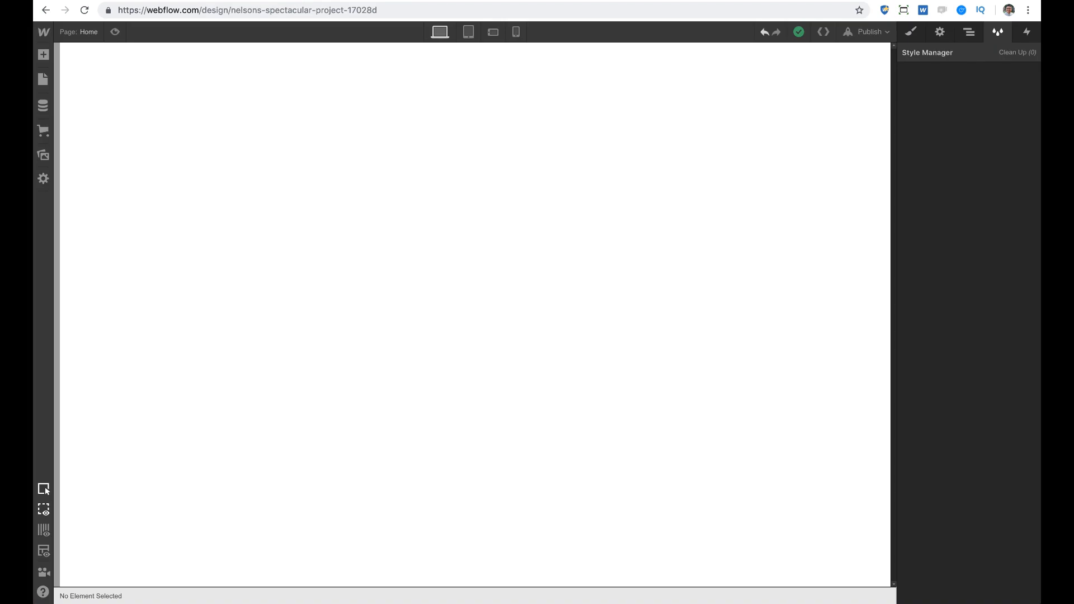
pyautogui.click(970, 33)
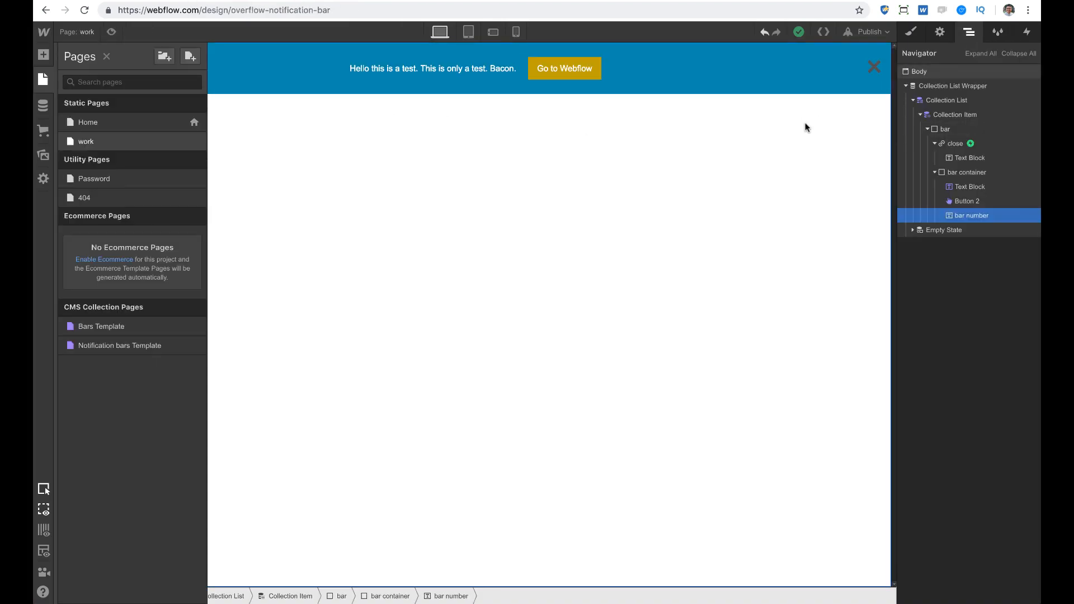
pyautogui.click(961, 88)
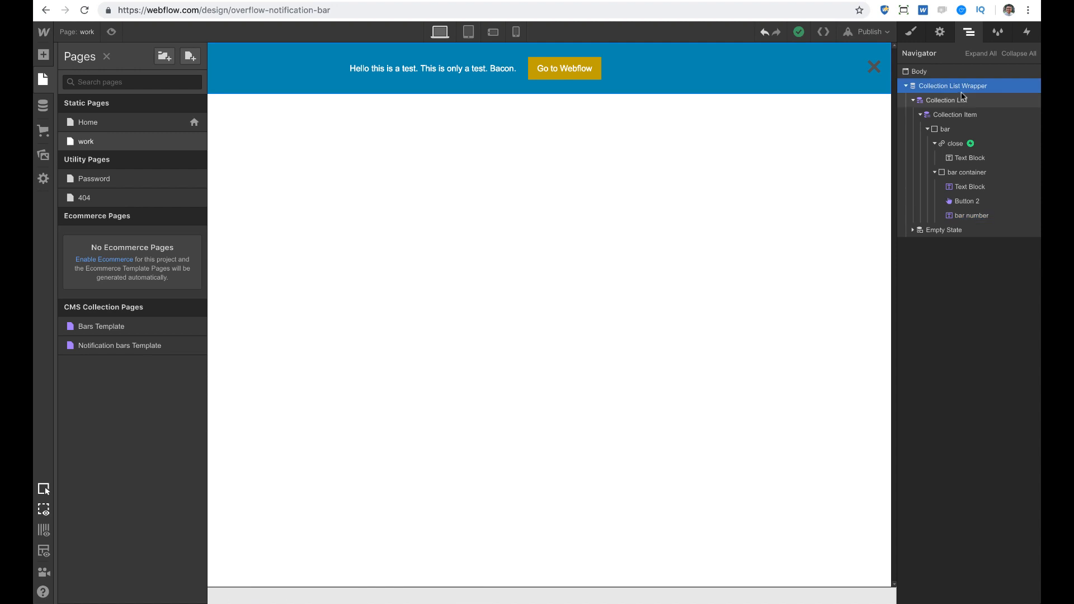
pyautogui.click(913, 32)
pyautogui.click(978, 88)
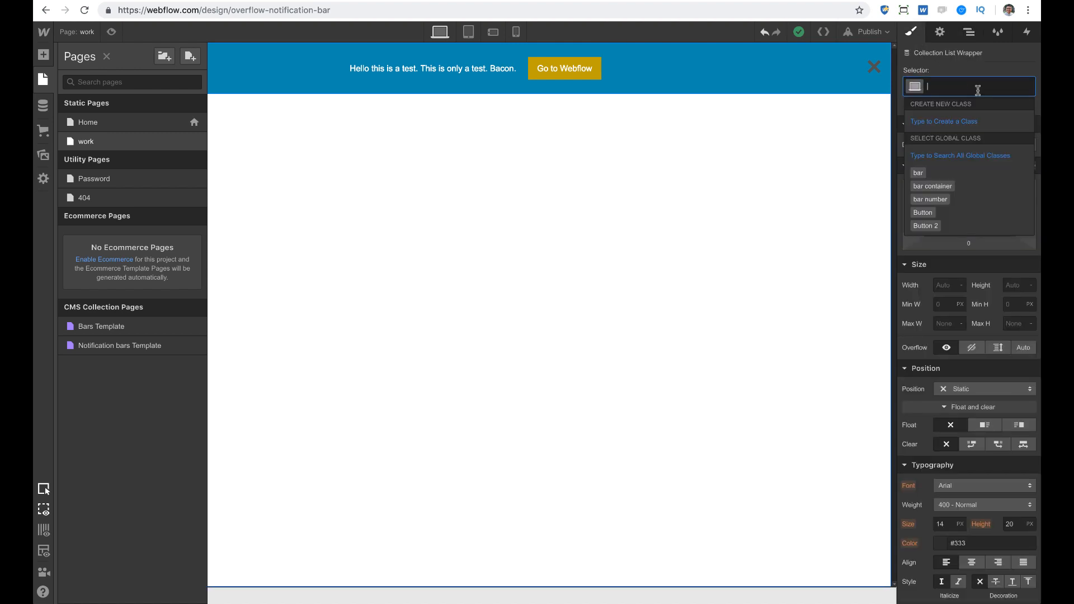
pyautogui.write('bar')
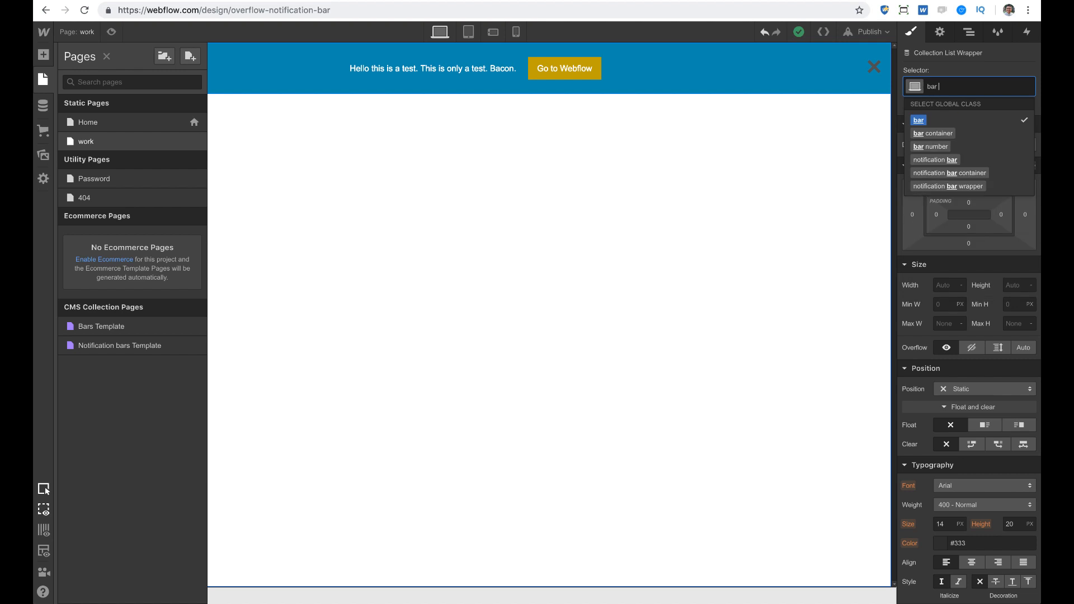
pyautogui.write(' collection list')
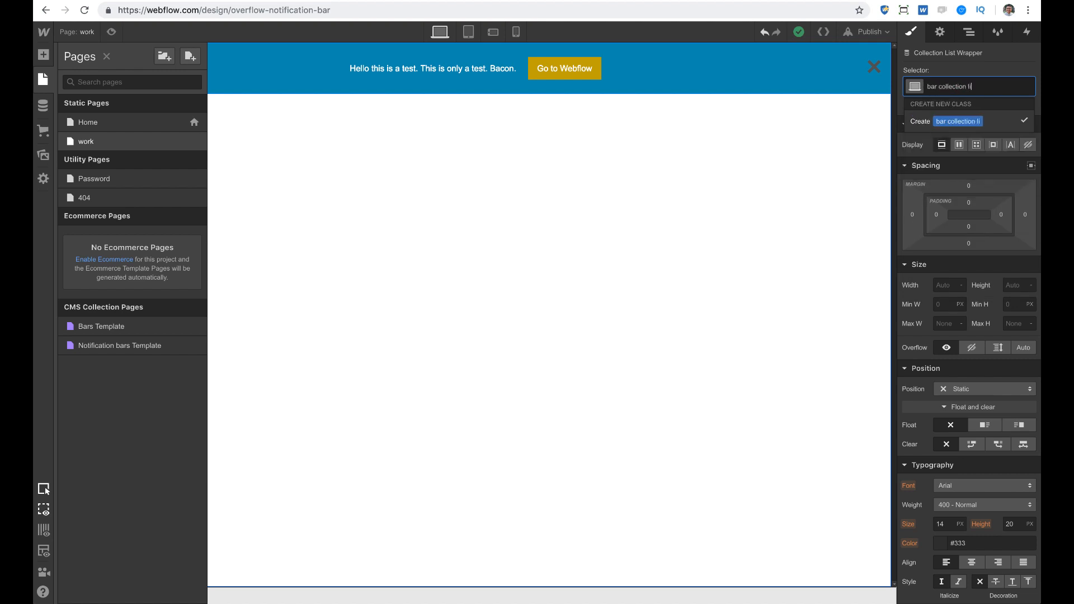
pyautogui.press('Return')
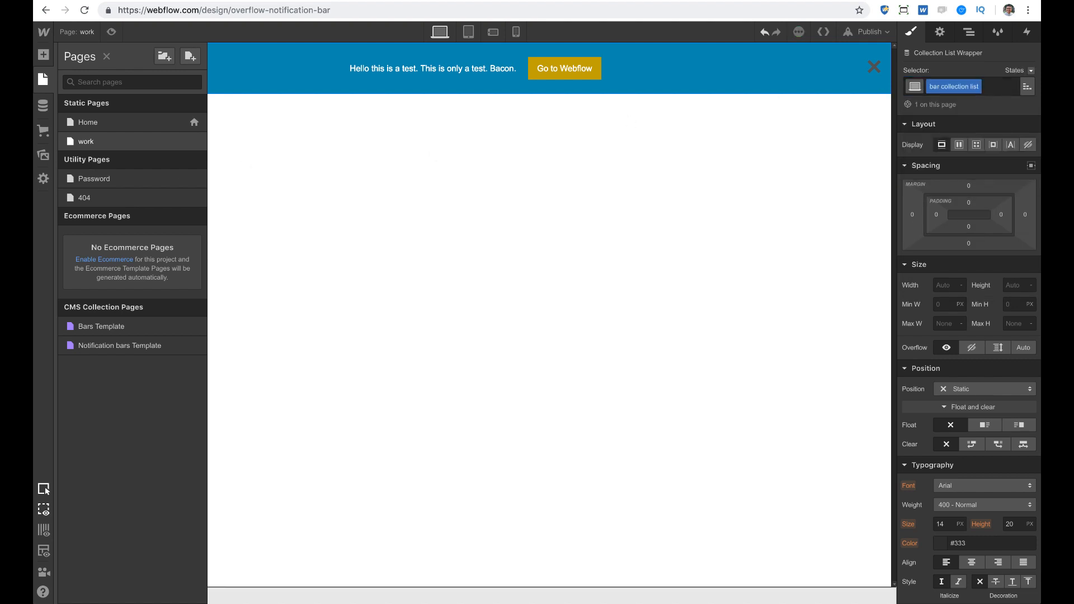
# Change the selector of the element removed by the work page script's if statement to .bar-collection-list
pyautogui.click(194, 142)
pyautogui.scroll(-15, 470, 400)
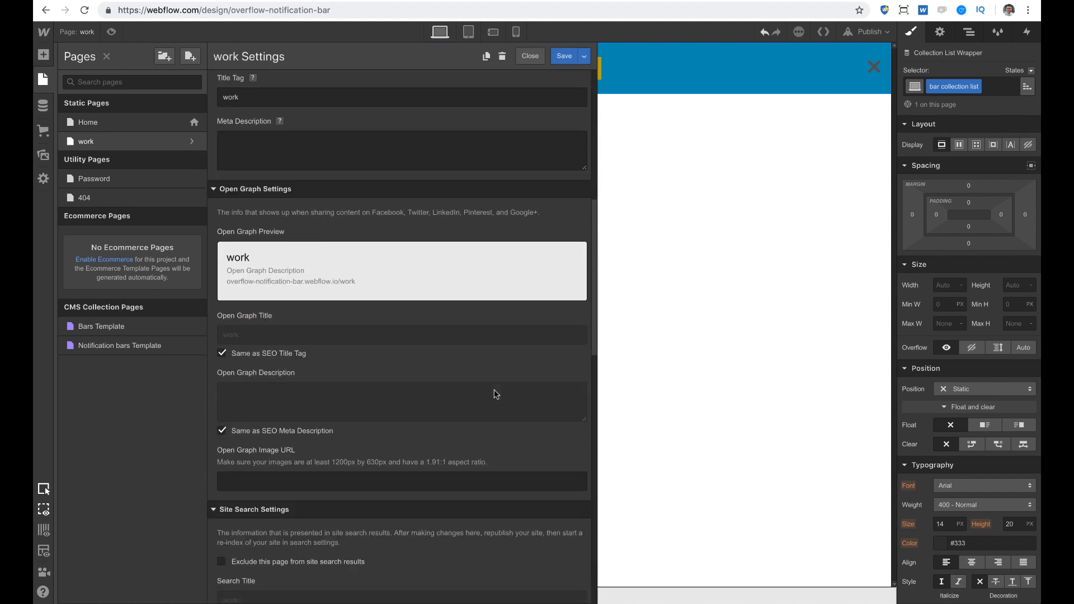
pyautogui.scroll(-2, 495, 394)
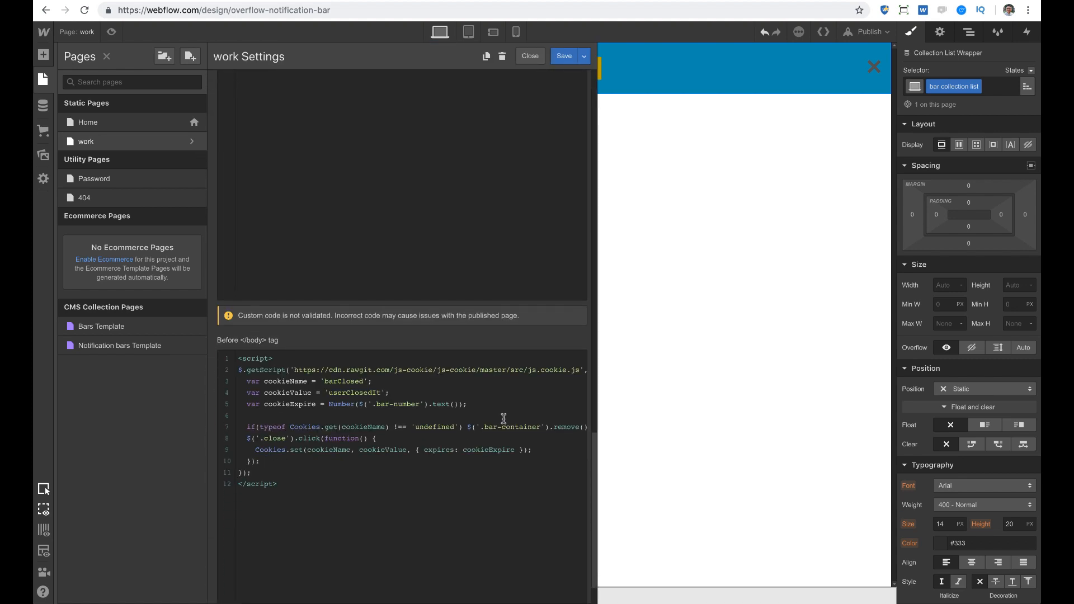
pyautogui.doubleClick(531, 428)
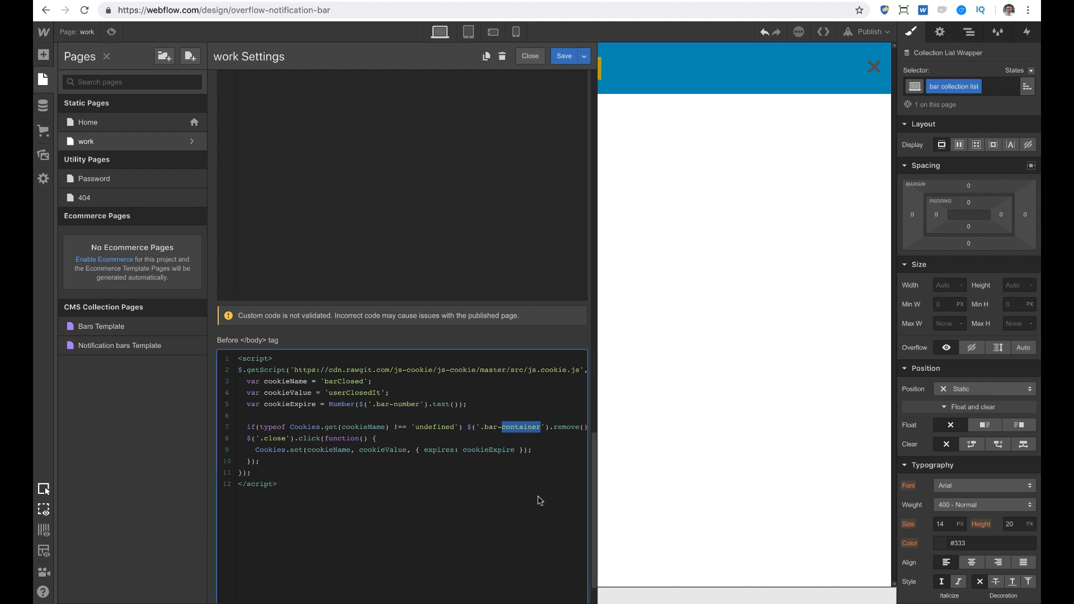
pyautogui.write('collection-list')
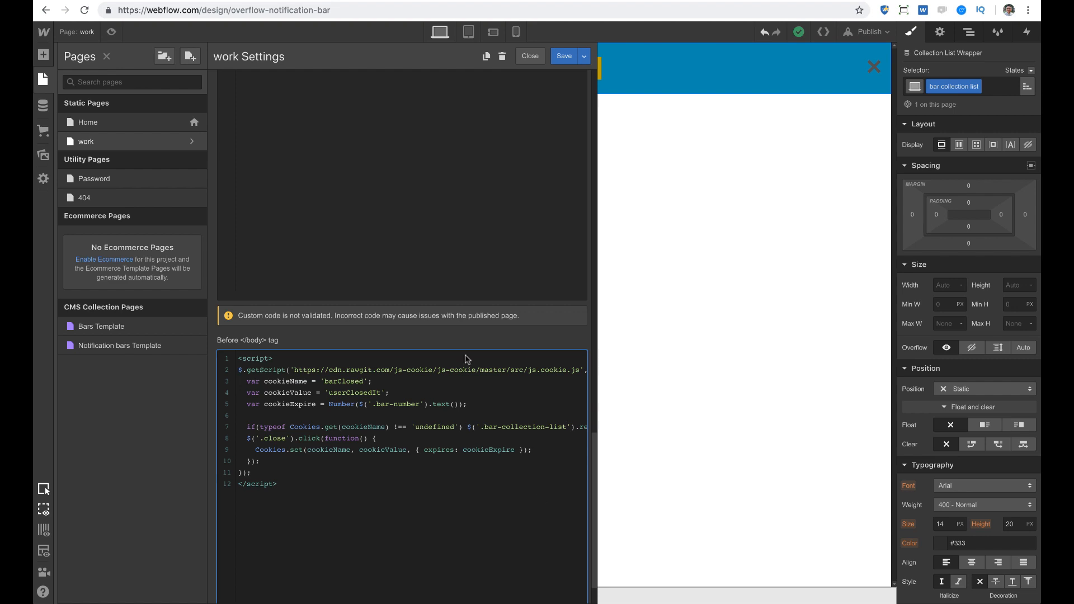
# Save the edited work page script and republish the site to its webflow.io domain
pyautogui.click(562, 60)
pyautogui.click(867, 31)
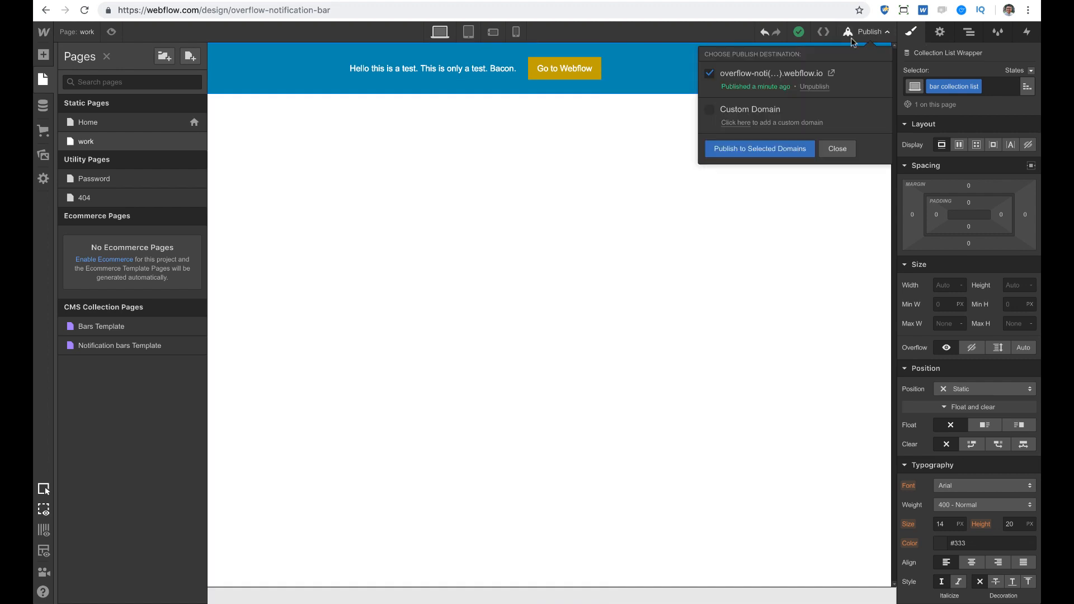
pyautogui.click(782, 148)
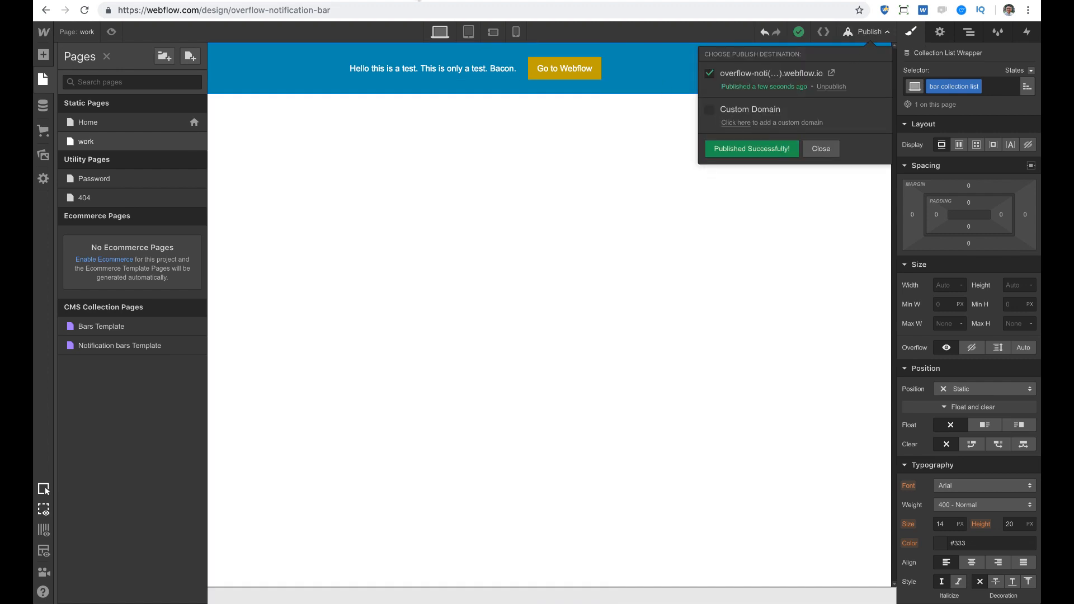
# Reload the published work page, remove its overflow-notification-bar.webflow.io cookies in the browser and reload the page again
pyautogui.click(419, 1)
pyautogui.press('super+r')
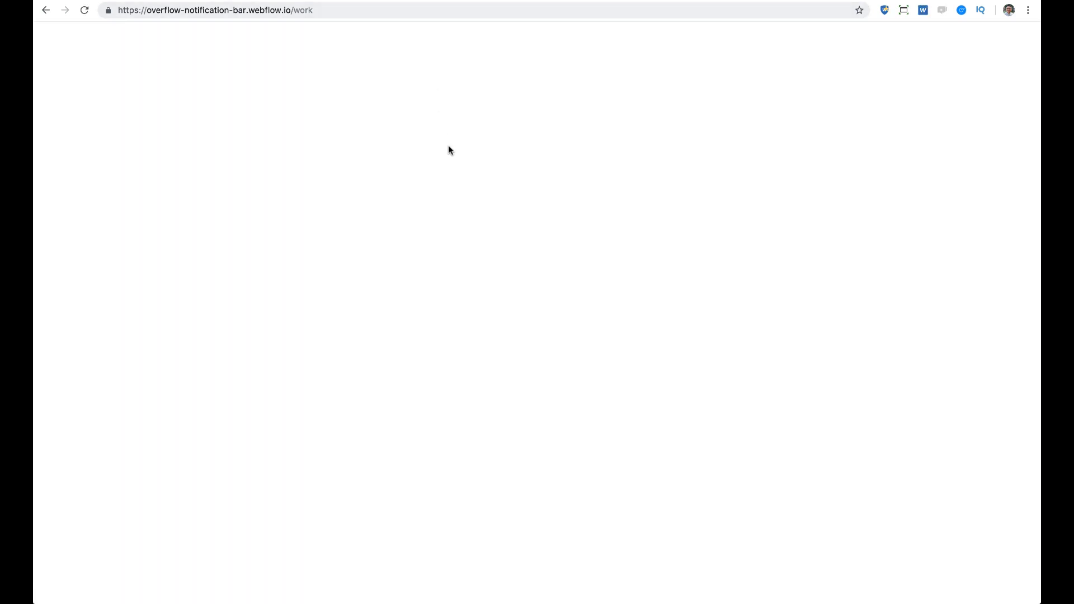
pyautogui.click(109, 12)
pyautogui.click(151, 134)
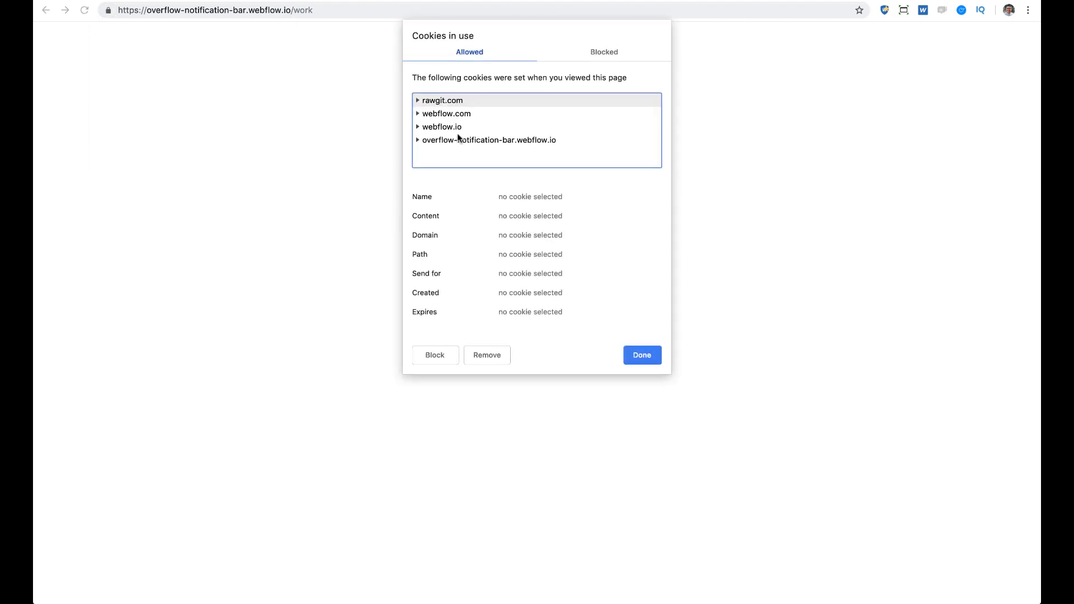
pyautogui.click(497, 354)
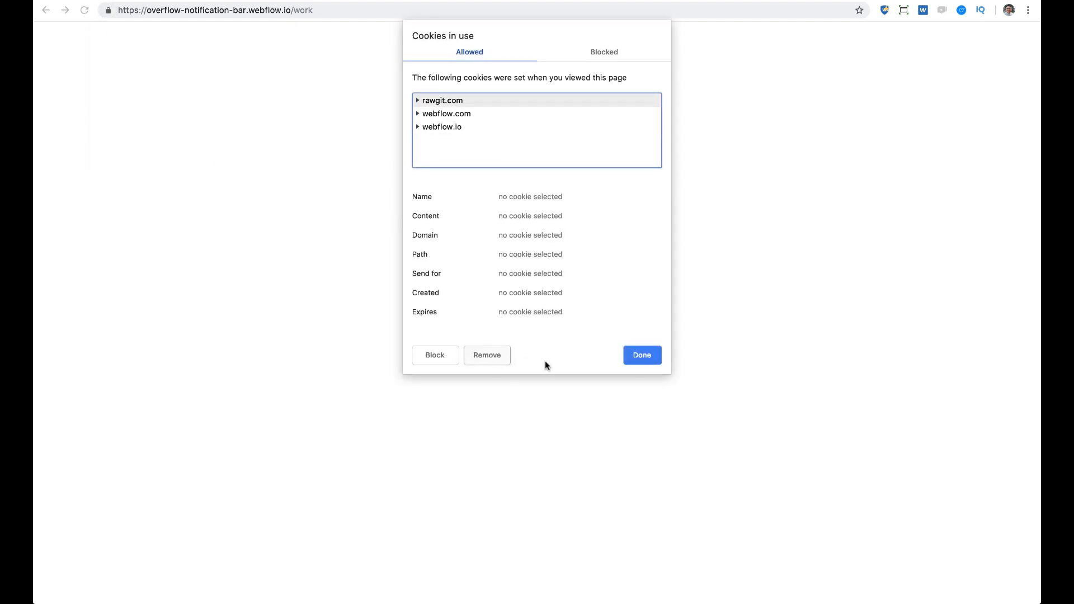
pyautogui.click(642, 355)
pyautogui.click(84, 10)
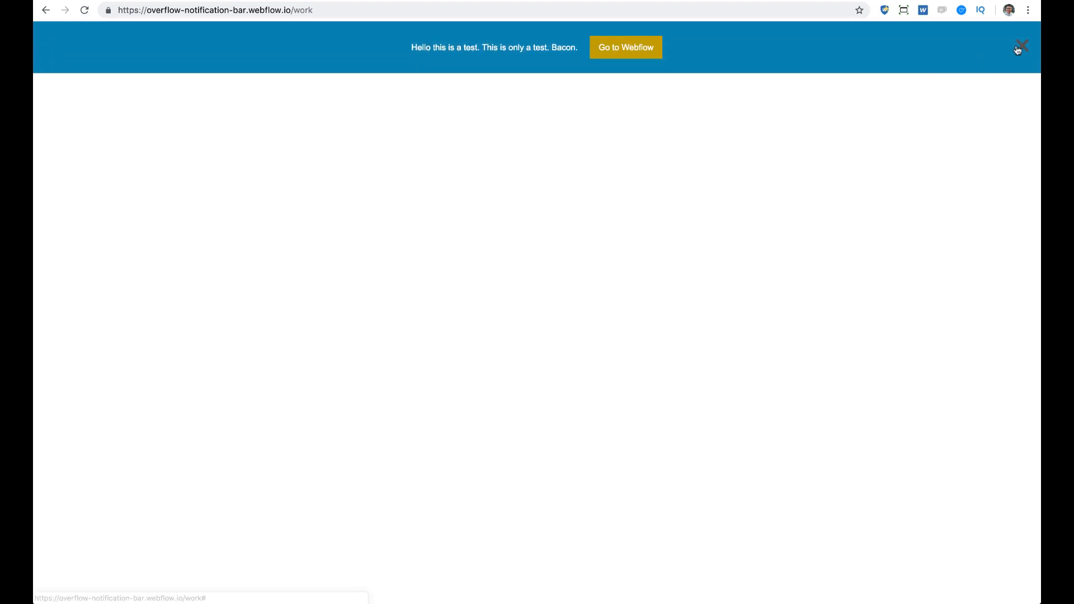
# Close the notification bar on the published work page, clear the site's cookies in the browser and reload the page
pyautogui.click(1018, 49)
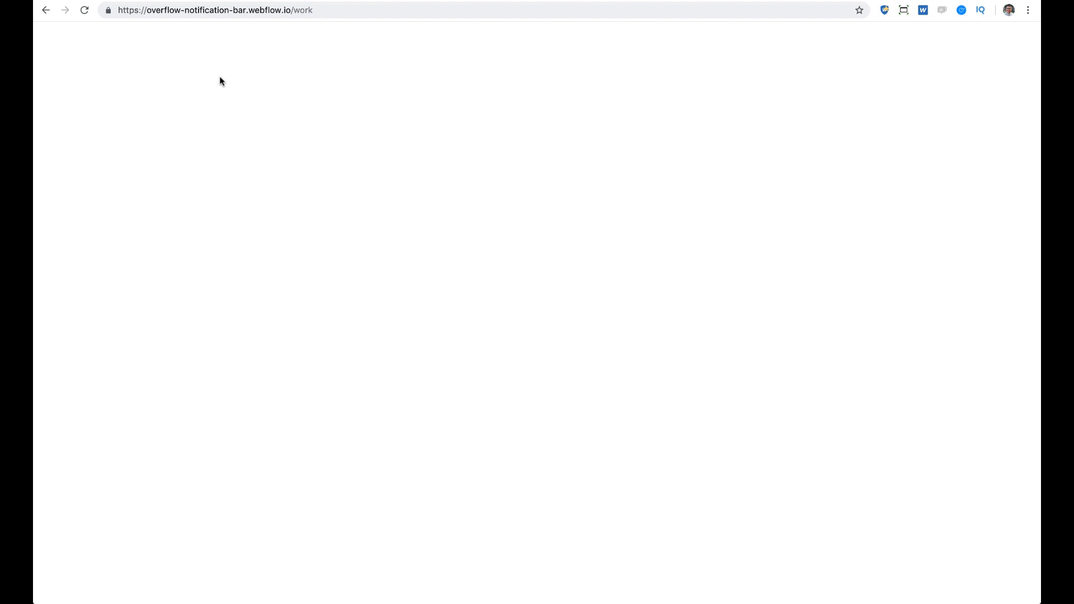
pyautogui.click(108, 10)
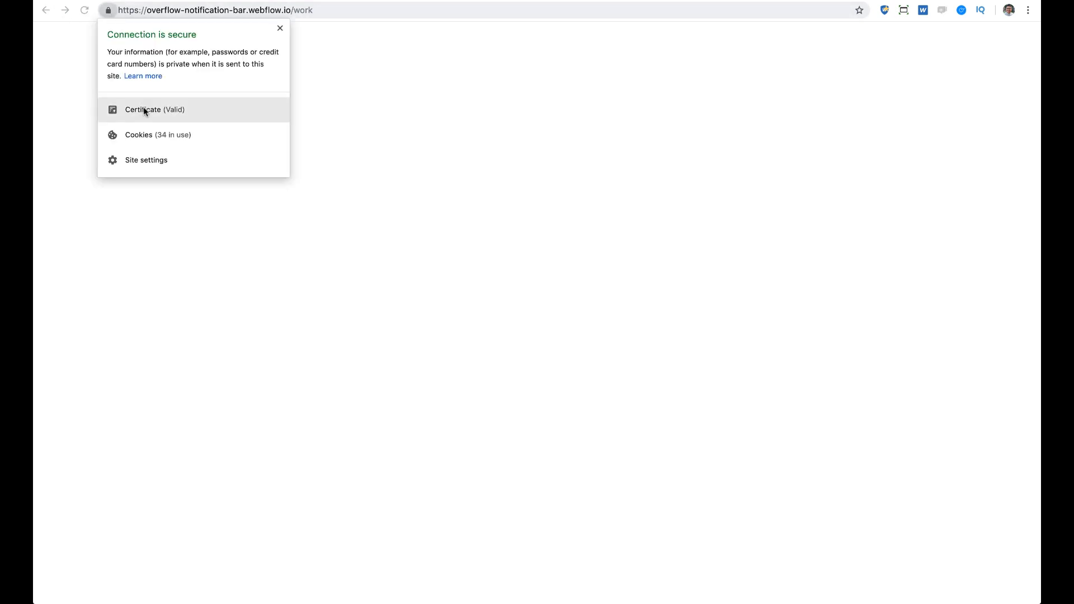
pyautogui.click(151, 135)
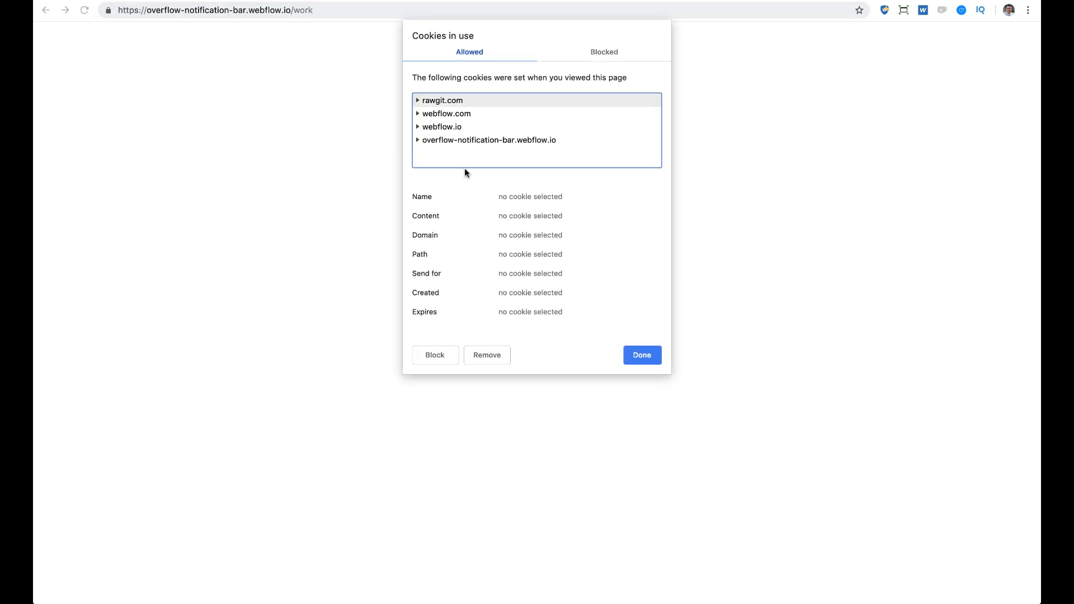
pyautogui.click(487, 355)
pyautogui.click(642, 355)
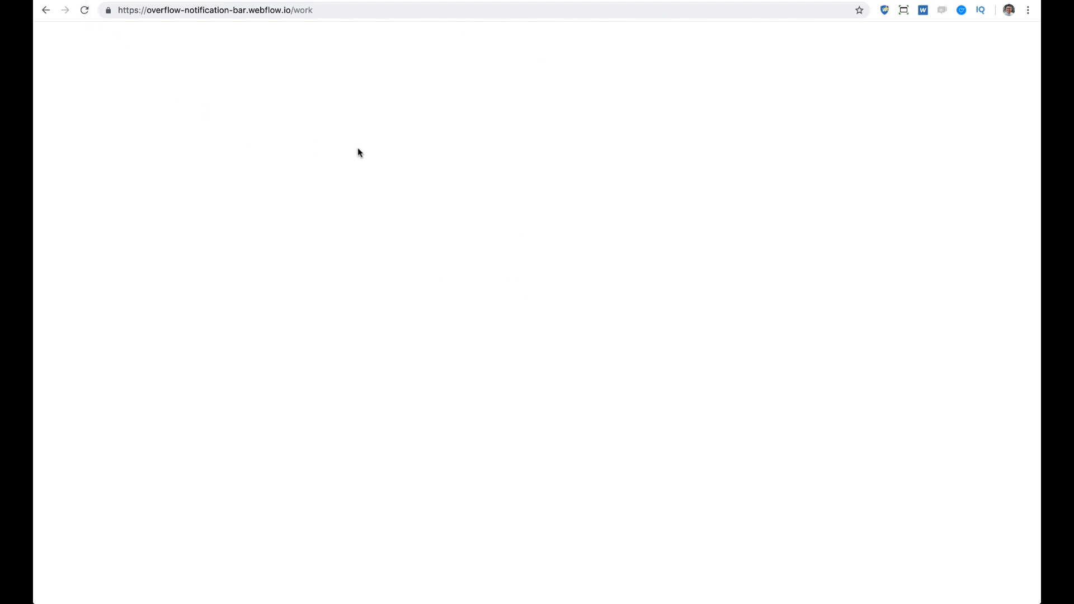
pyautogui.press('super+r')
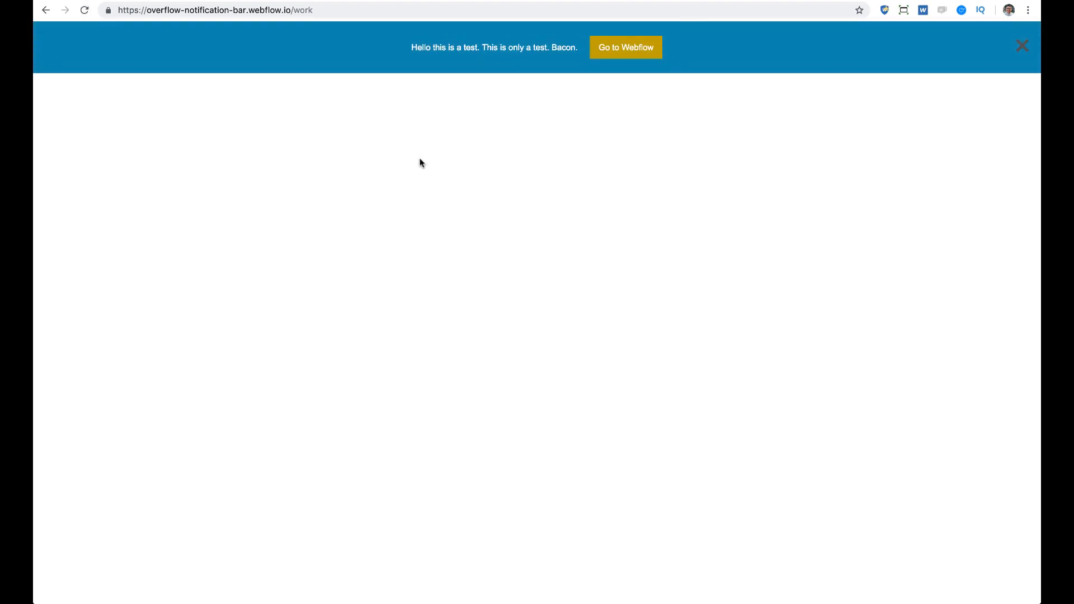
# Switch back to the Webflow Designer and give the bar collection list a Fixed position pinned across the top of the page
pyautogui.click(282, 0)
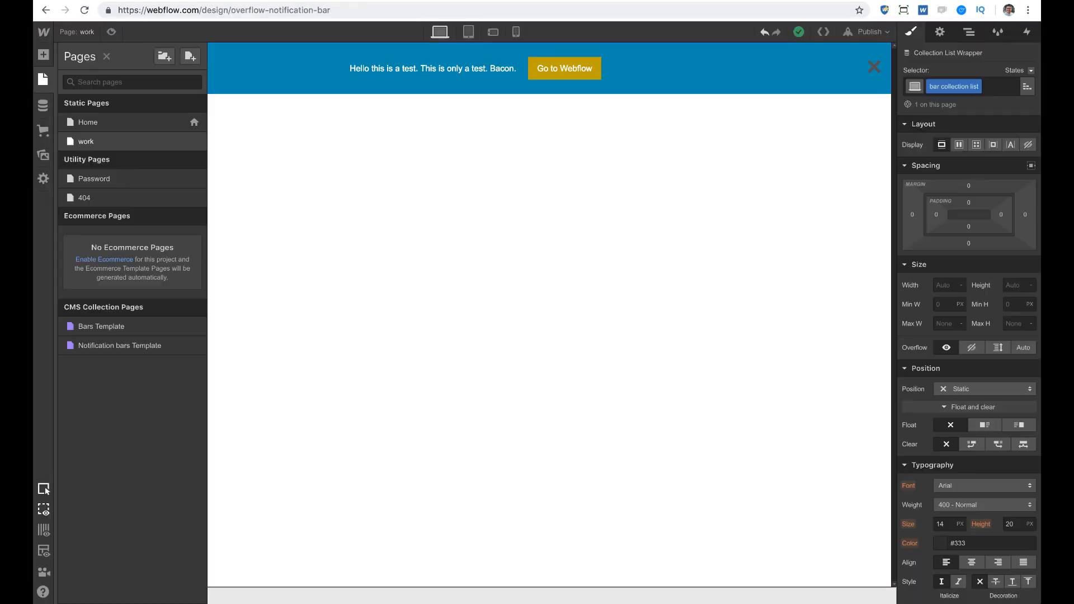
pyautogui.click(832, 160)
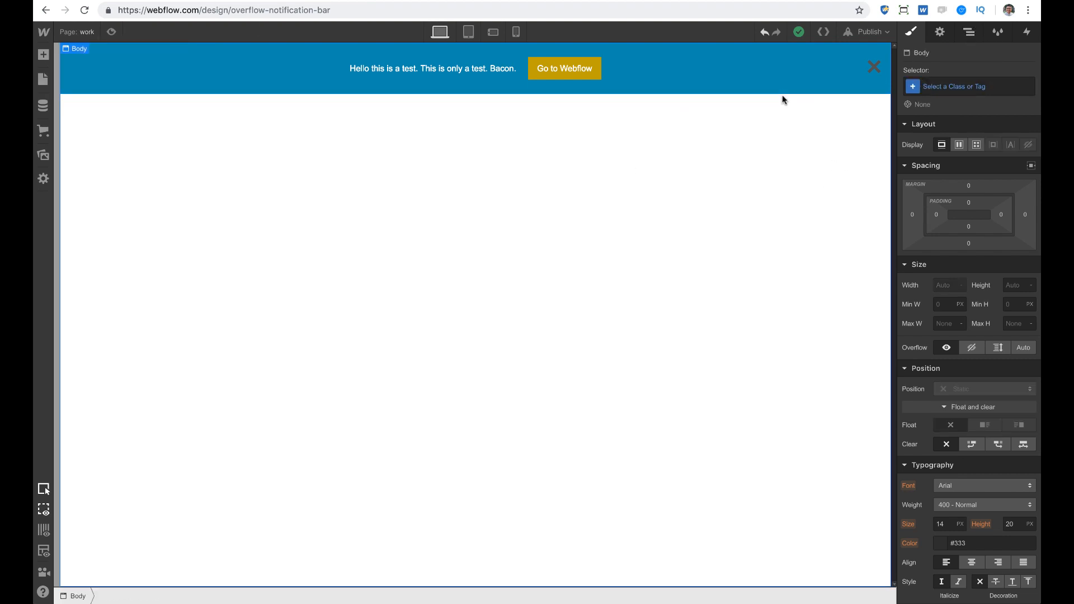
pyautogui.click(969, 32)
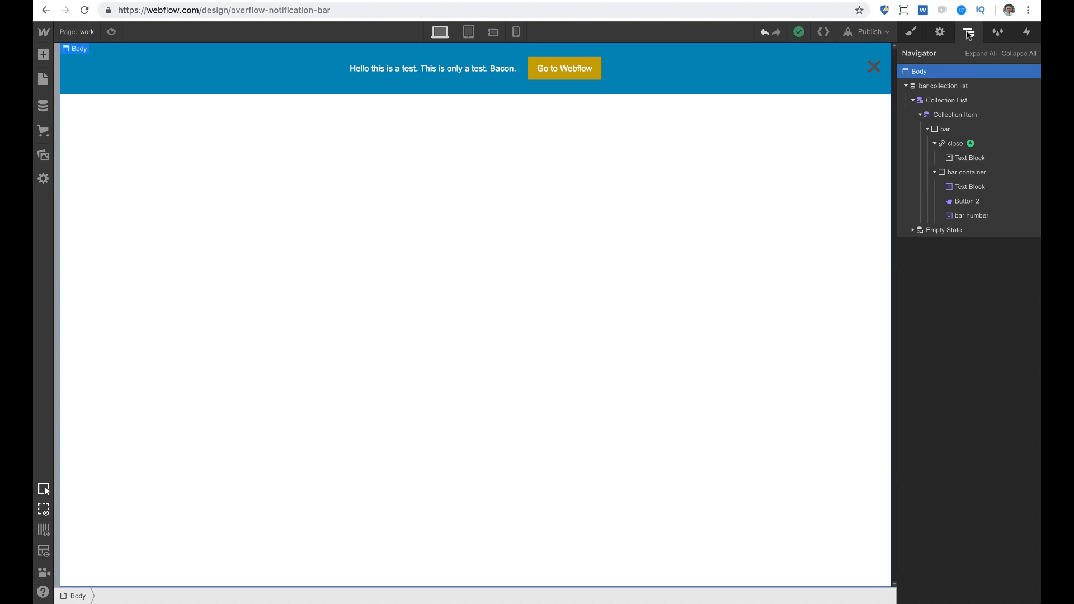
pyautogui.click(980, 92)
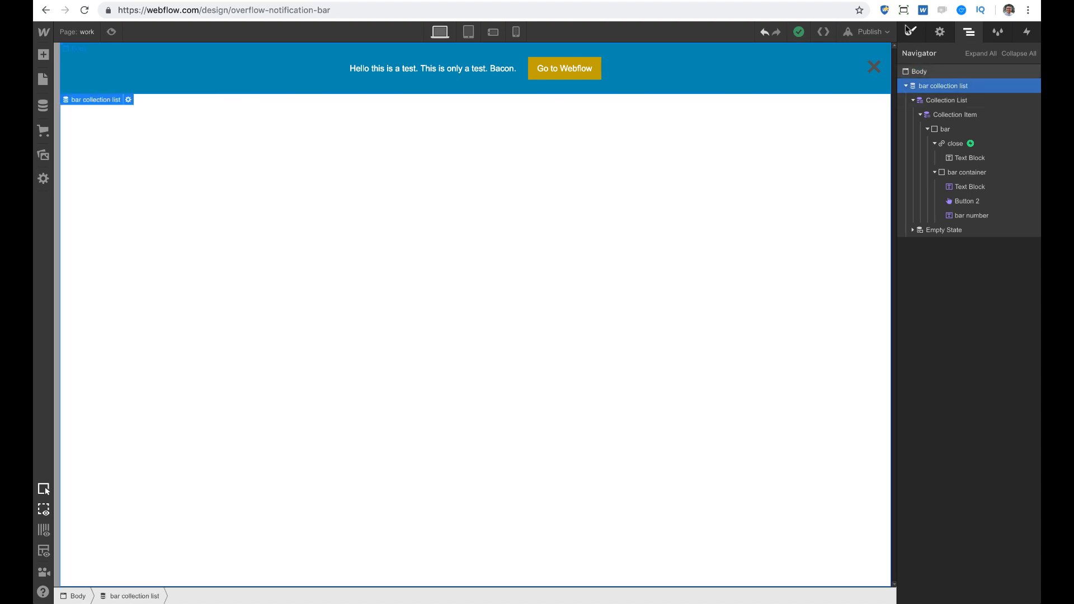
pyautogui.click(907, 30)
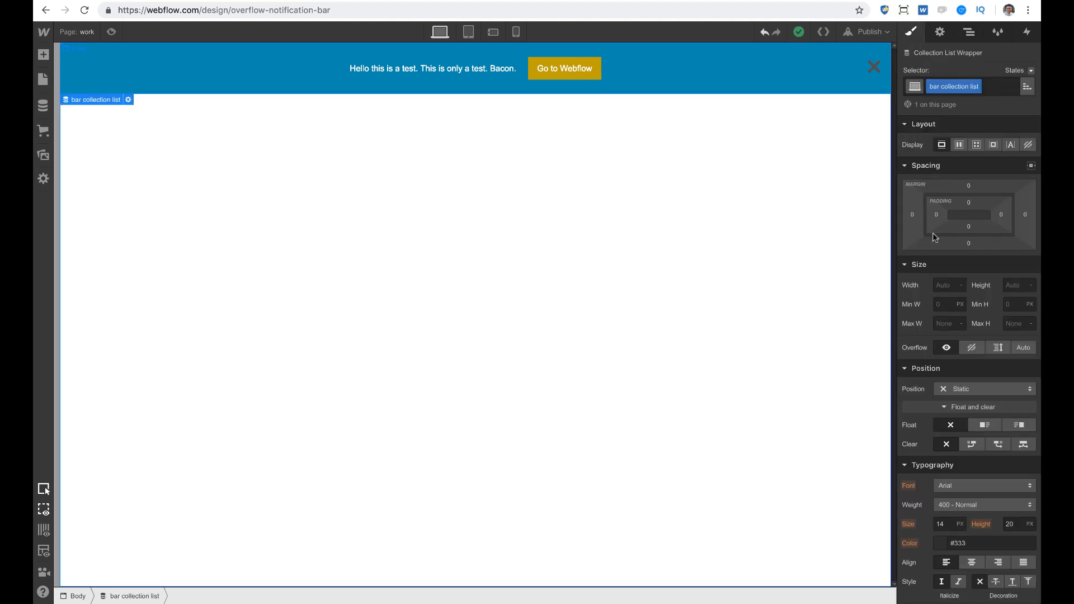
pyautogui.scroll(-2, 925, 322)
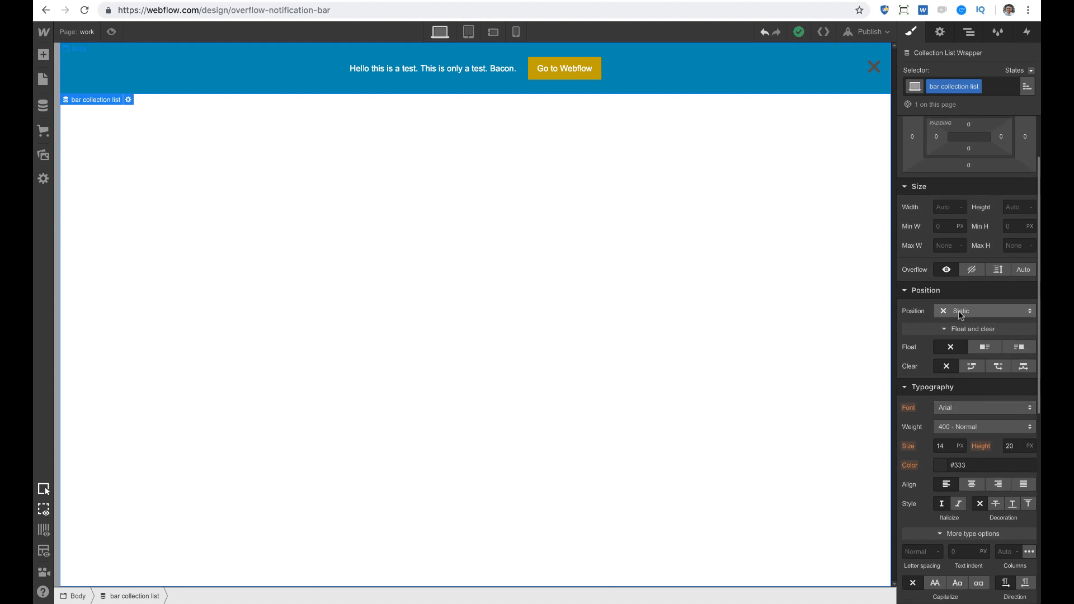
pyautogui.click(960, 311)
pyautogui.click(968, 353)
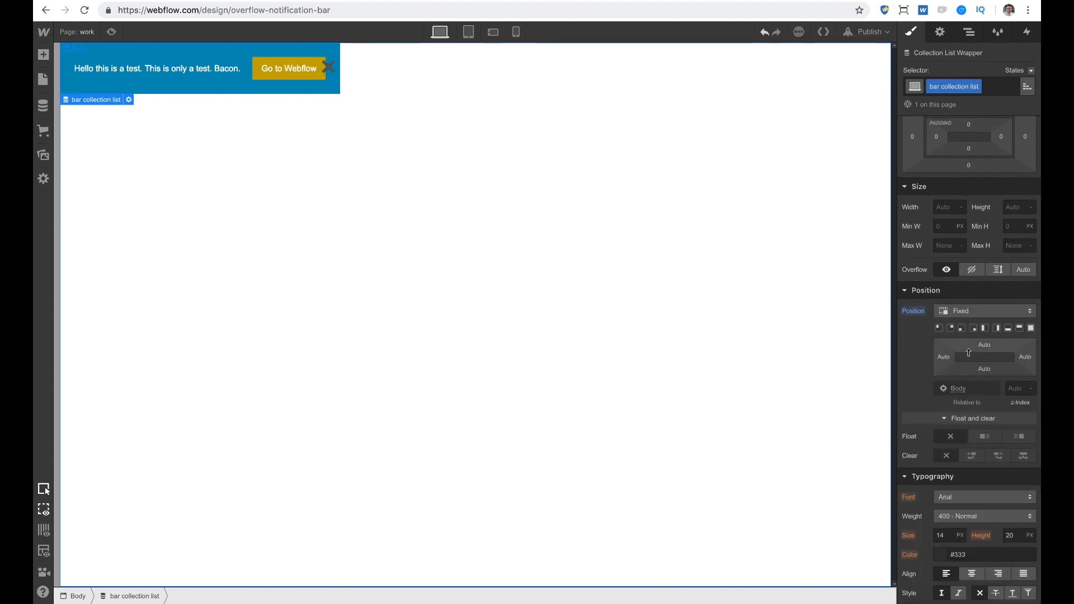
pyautogui.click(1019, 328)
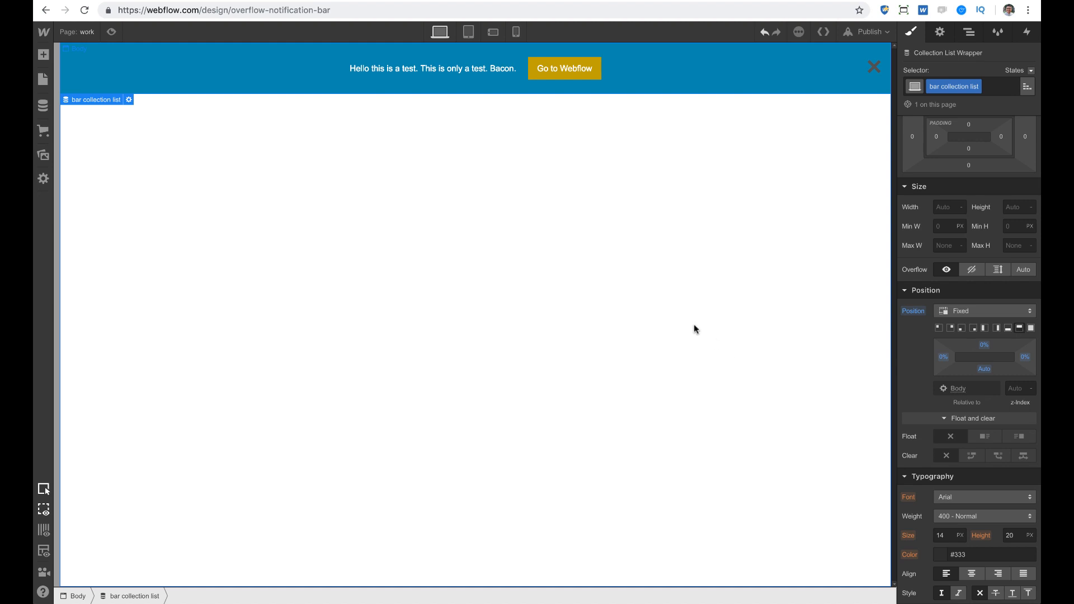
# Set the z-index of the fixed bar collection list to 1000
pyautogui.click(1023, 393)
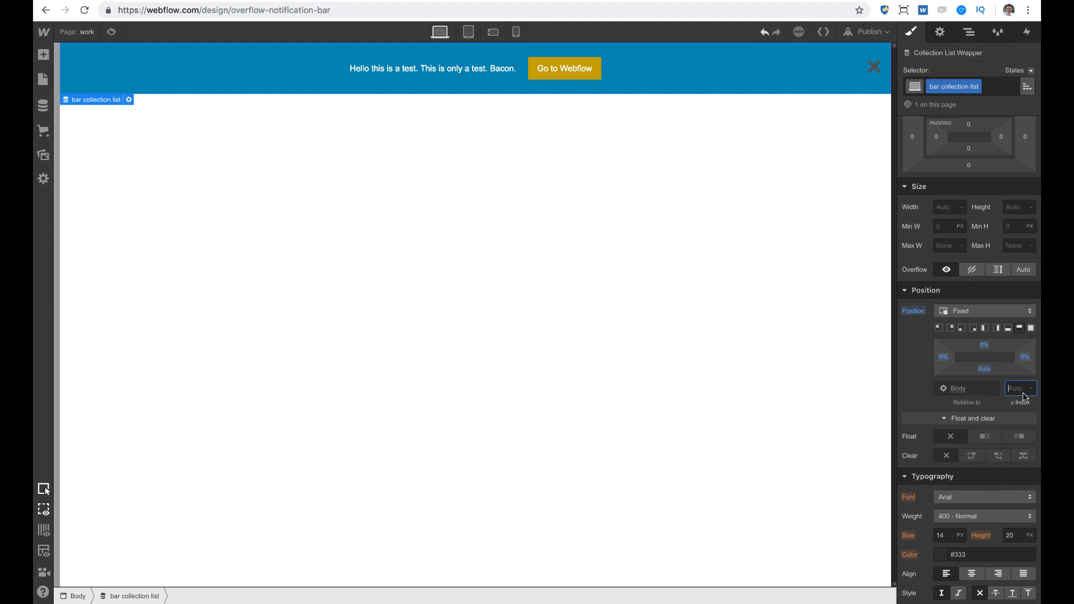
pyautogui.write('1000')
pyautogui.press('Return')
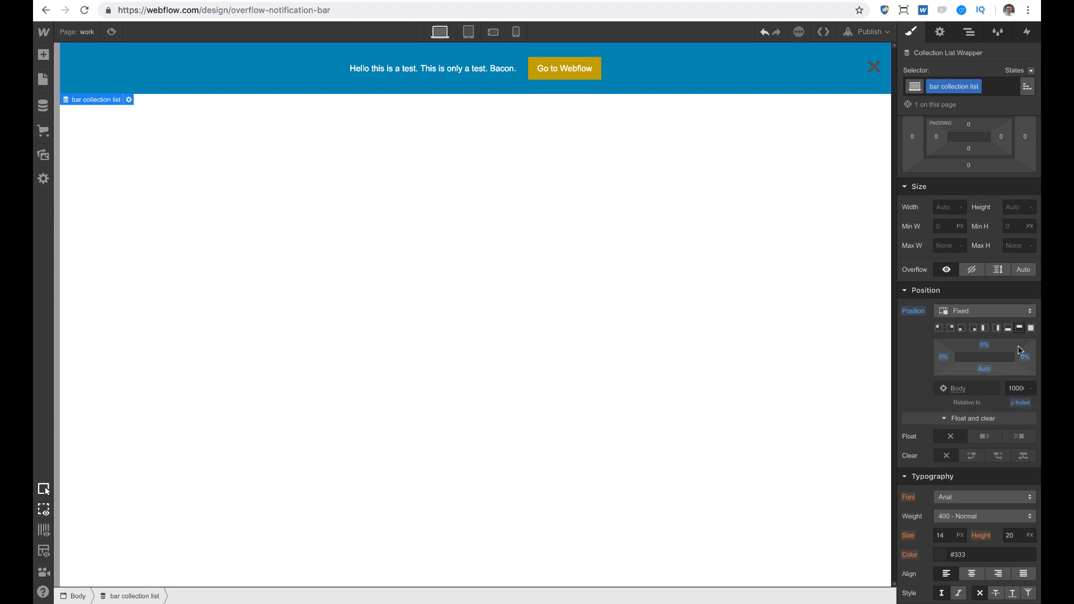